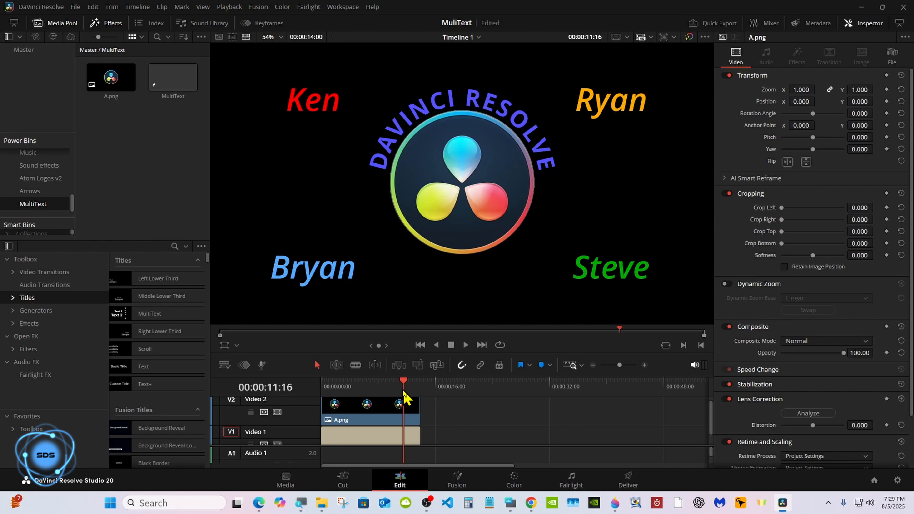
Step: Add a MultiText title to empty space on track Video 1 after the existing clips and lengthen it to about 14 seconds
{"action": "left_click", "coordinate": [351, 441]}
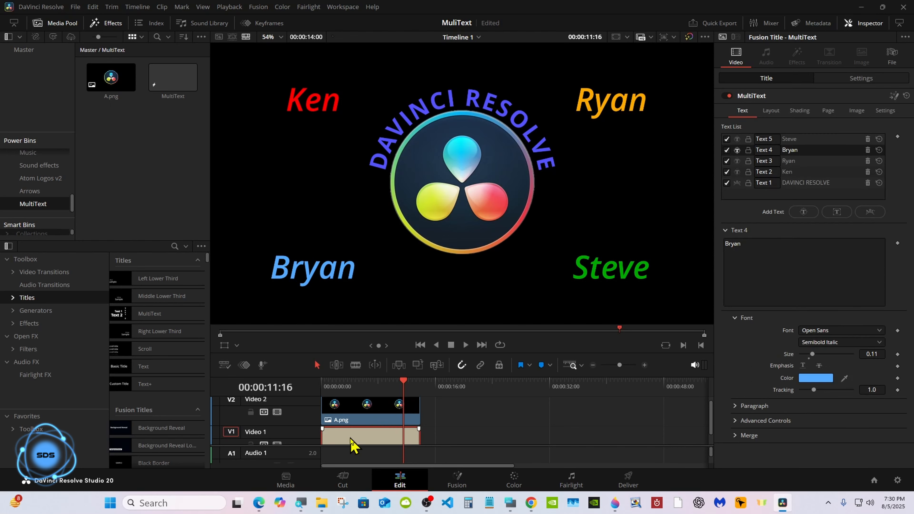
{"action": "left_click", "coordinate": [443, 428]}
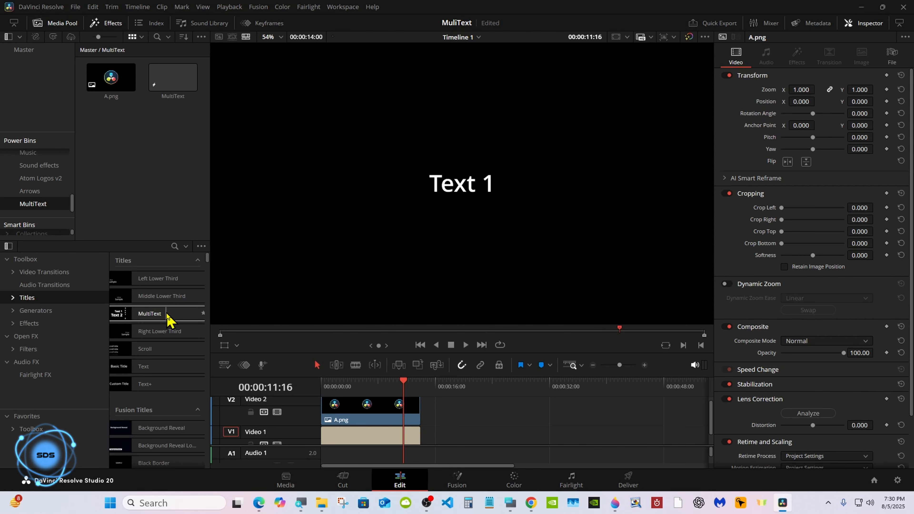
{"action": "left_click_drag", "start_coordinate": [169, 314], "coordinate": [486, 443]}
{"action": "left_click", "coordinate": [484, 437]}
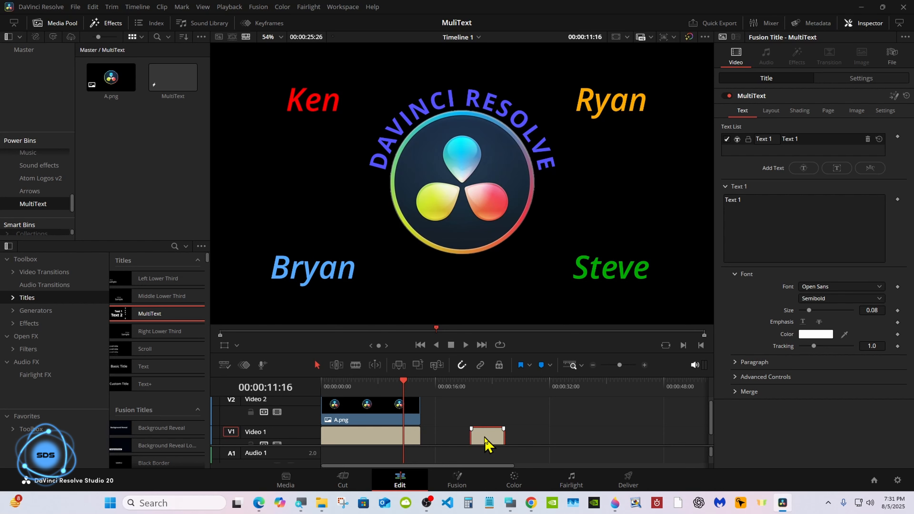
{"action": "left_click_drag", "start_coordinate": [504, 437], "coordinate": [565, 436]}
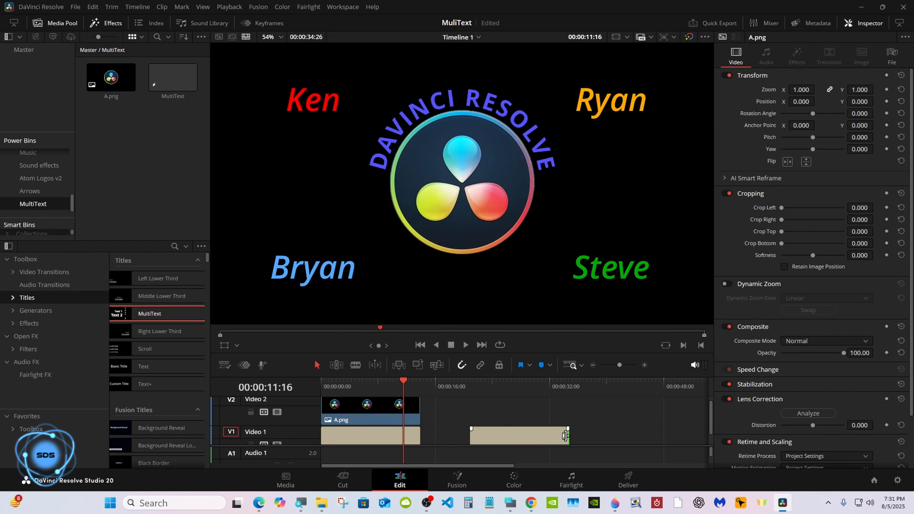
Step: Open the new MultiText title on the Fusion page and bring up the on-screen keyboard beside the node graph
{"action": "left_click", "coordinate": [505, 391]}
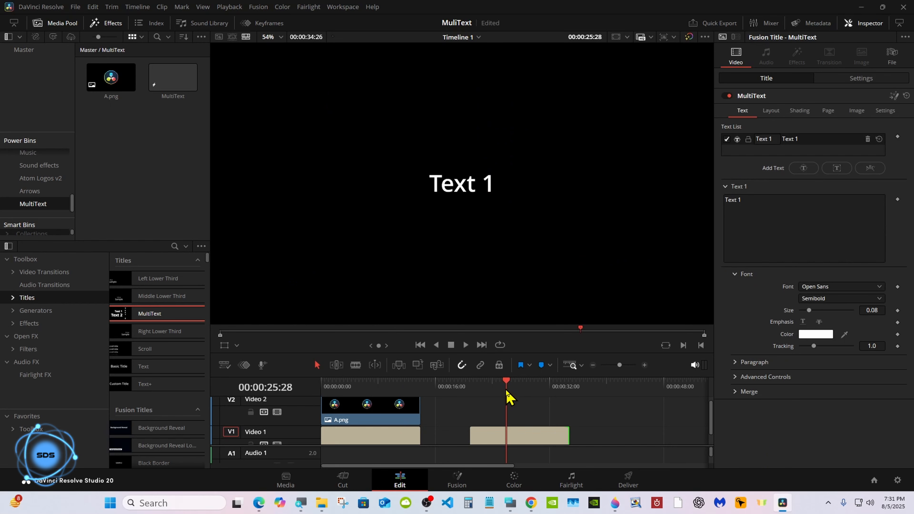
{"action": "left_click", "coordinate": [458, 482]}
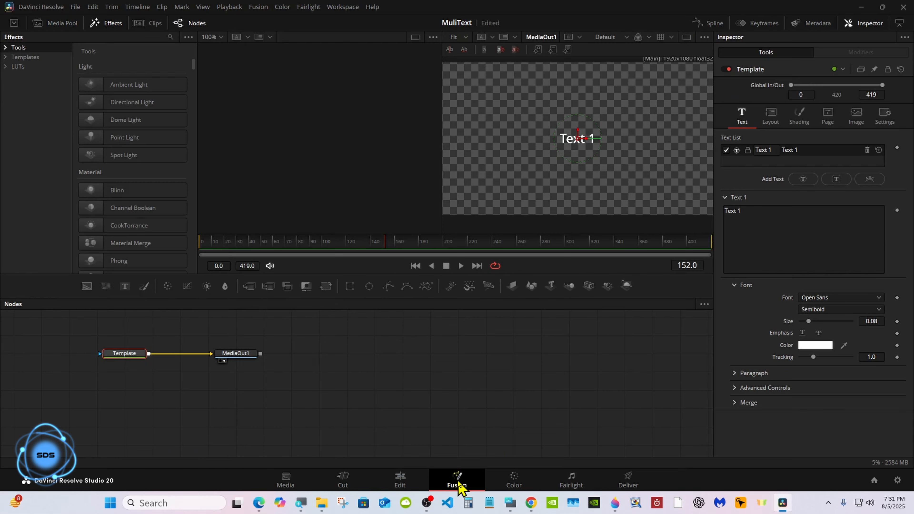
{"action": "left_click", "coordinate": [496, 502]}
{"action": "left_click_drag", "start_coordinate": [604, 304], "coordinate": [630, 361]}
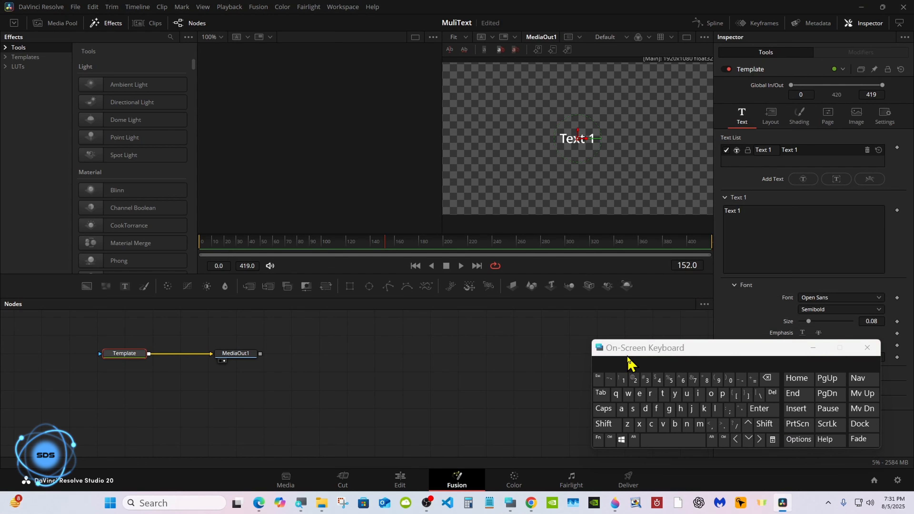
{"action": "left_click_drag", "start_coordinate": [628, 352], "coordinate": [642, 363]}
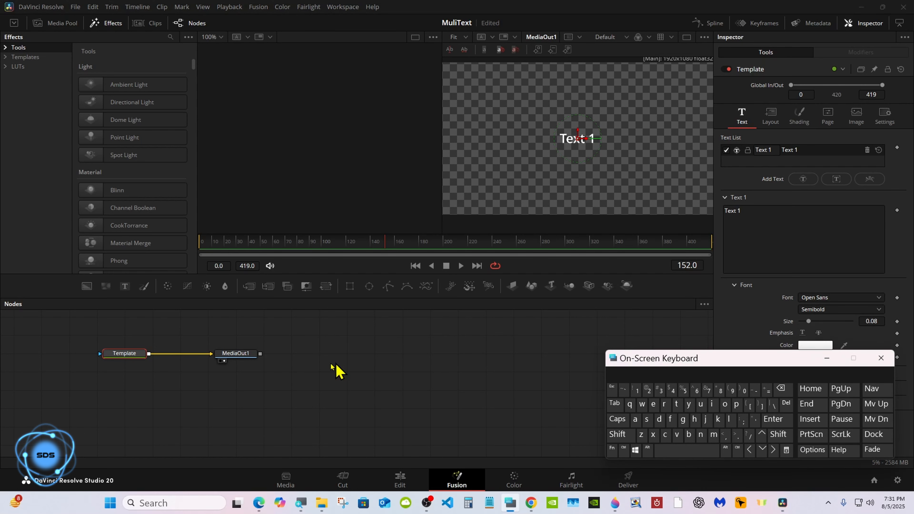
Step: Spread the nodes apart, disconnect Template from MediaOut1, and place Template above the main line
{"action": "left_click_drag", "start_coordinate": [228, 353], "coordinate": [504, 391]}
{"action": "left_click_drag", "start_coordinate": [124, 353], "coordinate": [292, 391]}
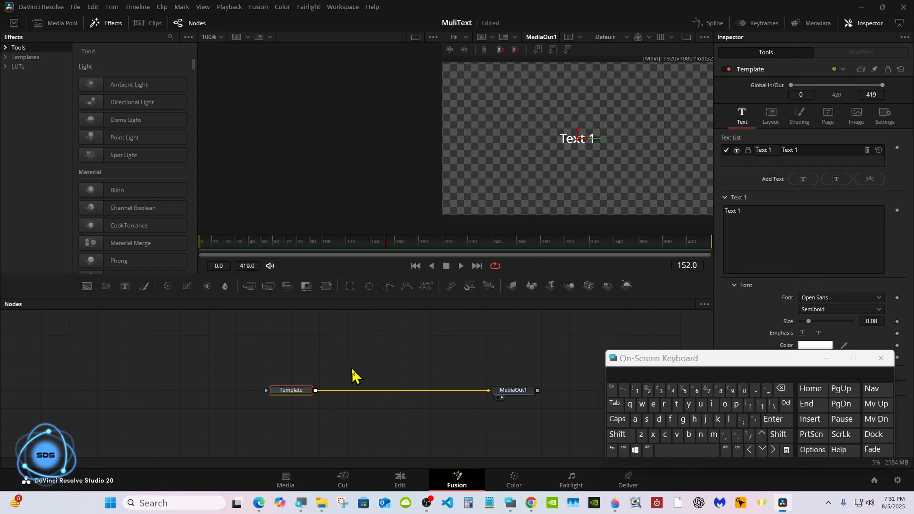
{"action": "left_click", "coordinate": [442, 391]}
{"action": "left_click_drag", "start_coordinate": [285, 391], "coordinate": [398, 359]}
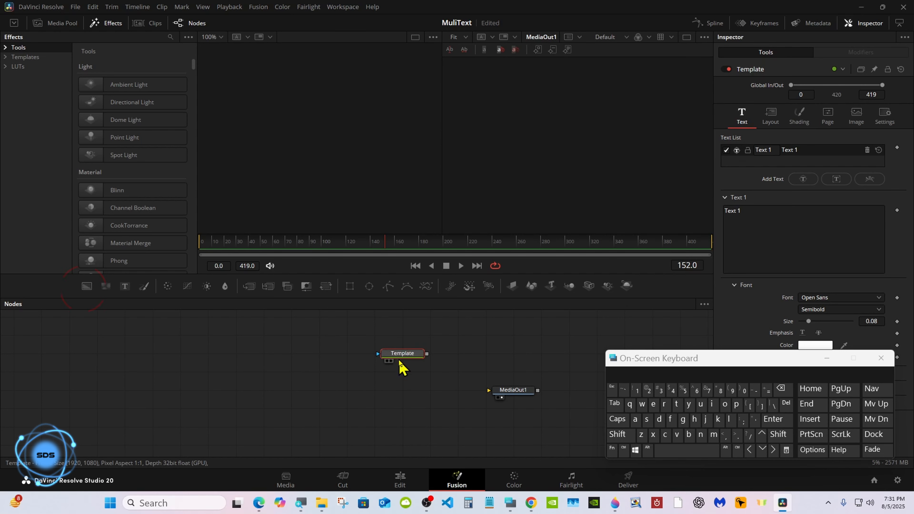
Step: Feed a new Background node with Alpha 0 into MediaOut1 and switch to a single viewer
{"action": "mouse_move", "coordinate": [86, 288]}
{"action": "left_mouse_down"}
{"action": "mouse_move", "coordinate": [234, 396]}
{"action": "mouse_move", "coordinate": [508, 397]}
{"action": "left_mouse_up"}
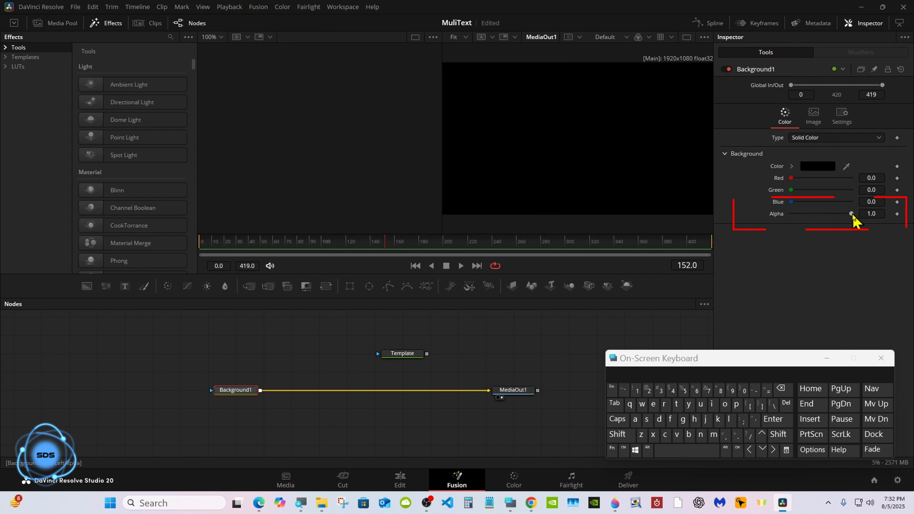
{"action": "left_click_drag", "start_coordinate": [850, 214], "coordinate": [774, 215]}
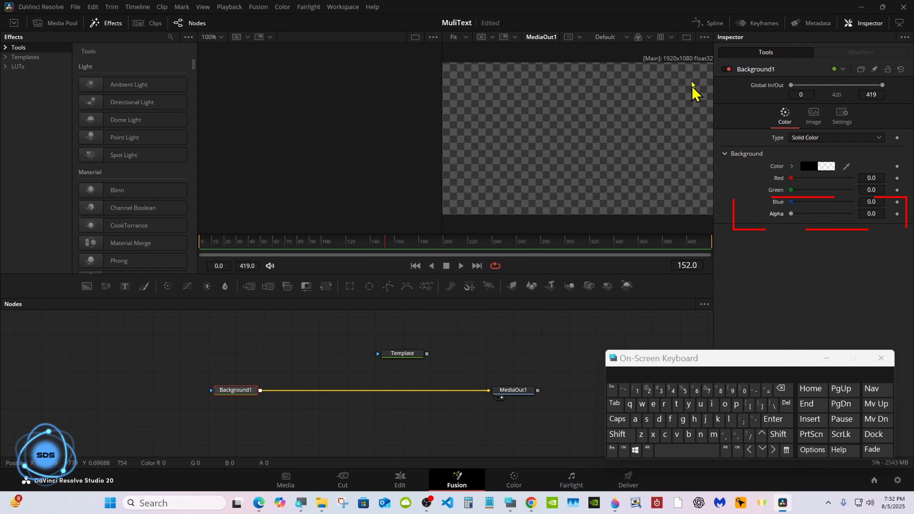
{"action": "left_click", "coordinate": [686, 37]}
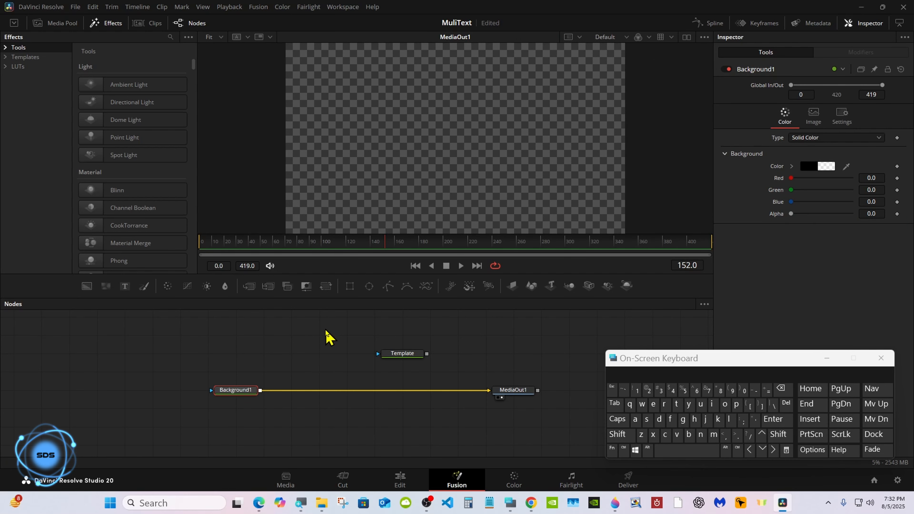
Step: Add a Loader node with A.png from the Logos folder and merge it over Background1
{"action": "left_click", "coordinate": [326, 337]}
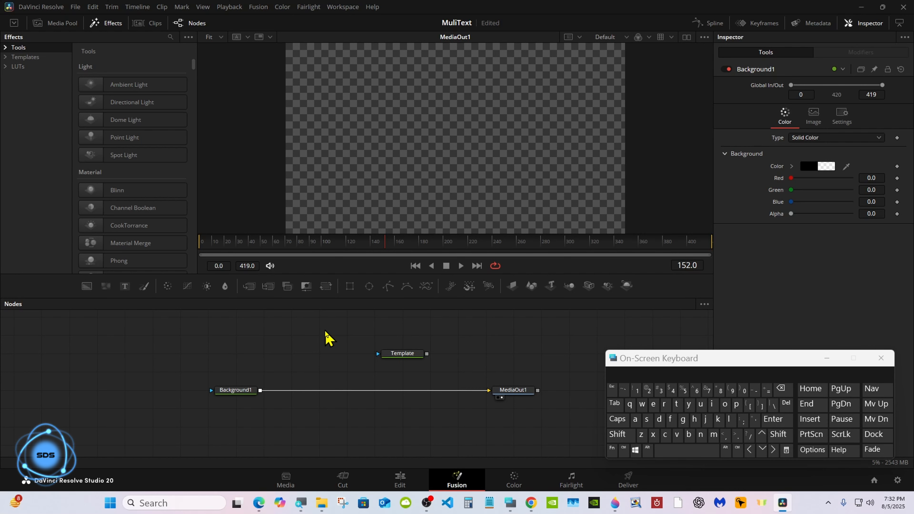
{"action": "left_click", "coordinate": [616, 434]}
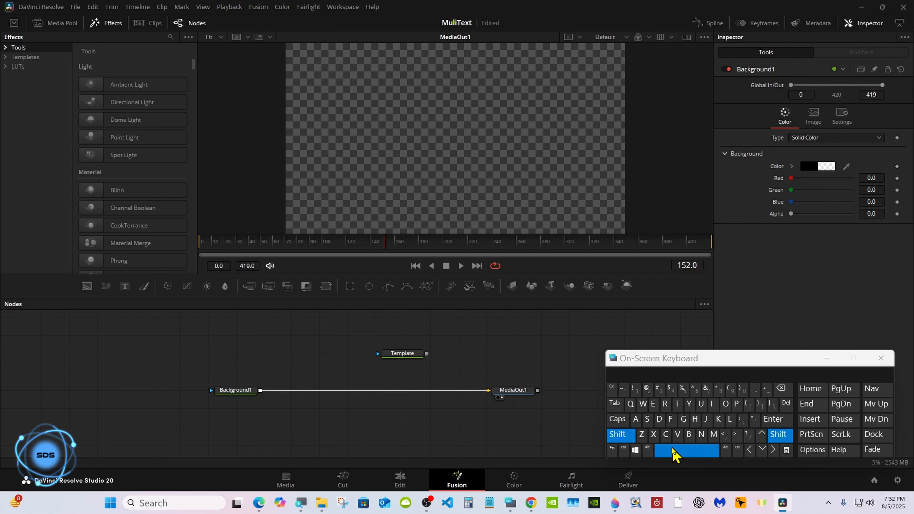
{"action": "left_click", "coordinate": [673, 451]}
{"action": "type", "text": "Loader"}
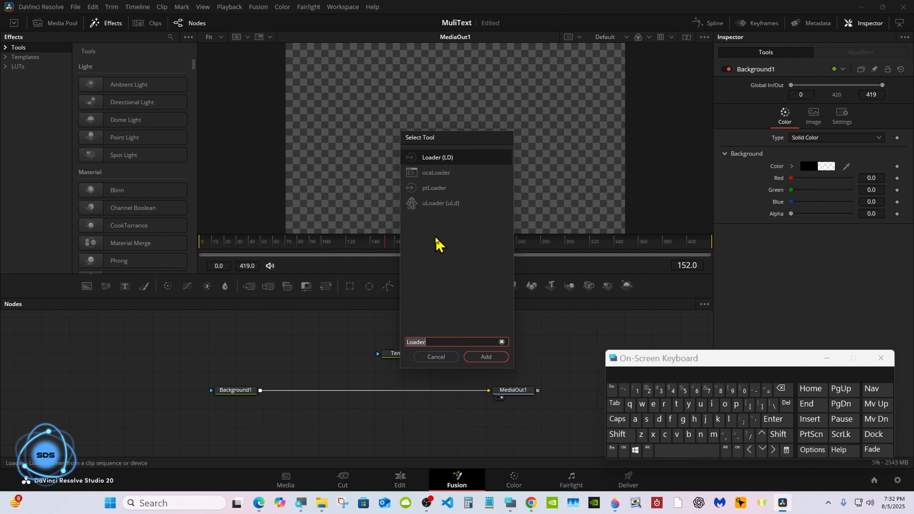
{"action": "left_click", "coordinate": [486, 356]}
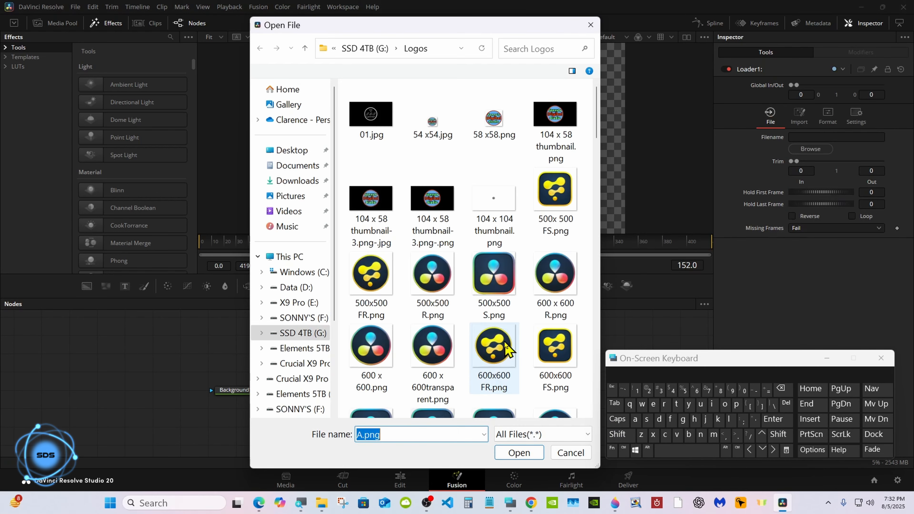
{"action": "scroll", "coordinate": [595, 313], "scroll_direction": "down", "scroll_amount": 5}
{"action": "left_click_drag", "start_coordinate": [595, 312], "coordinate": [575, 204]}
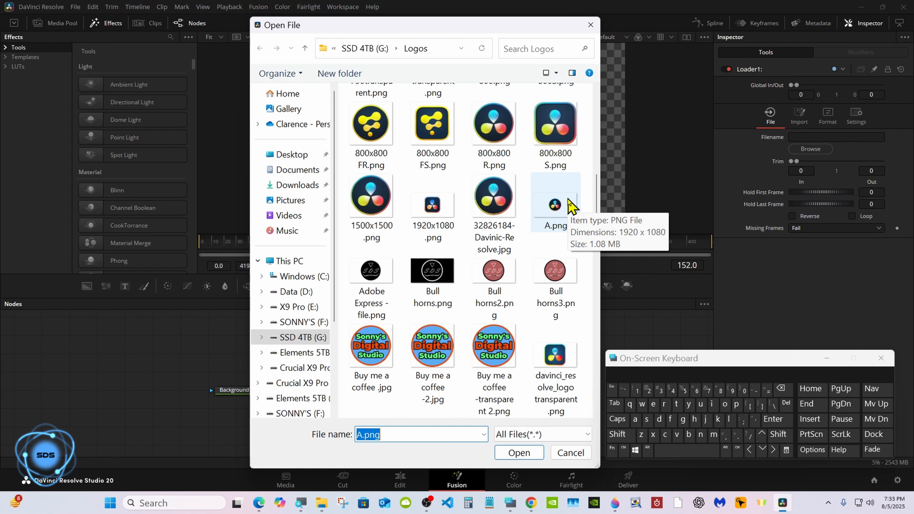
{"action": "double_click", "coordinate": [572, 205]}
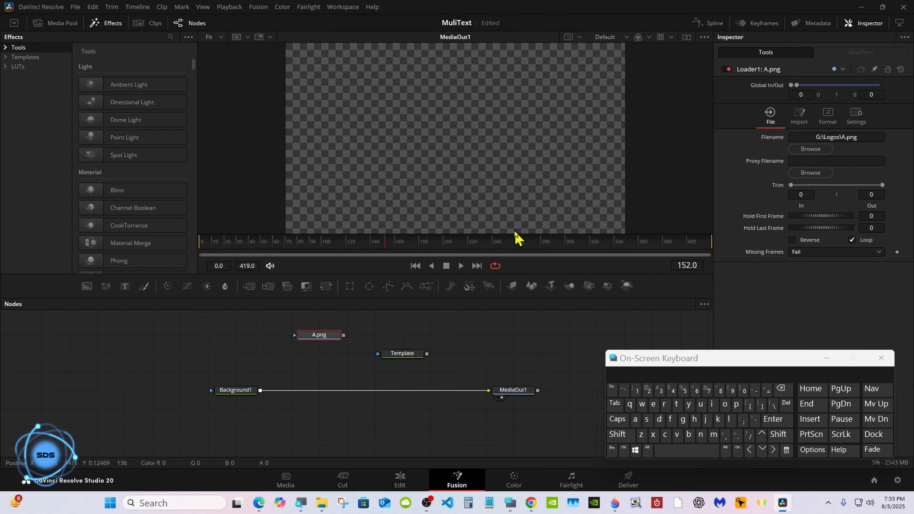
{"action": "left_click_drag", "start_coordinate": [344, 335], "coordinate": [262, 389]}
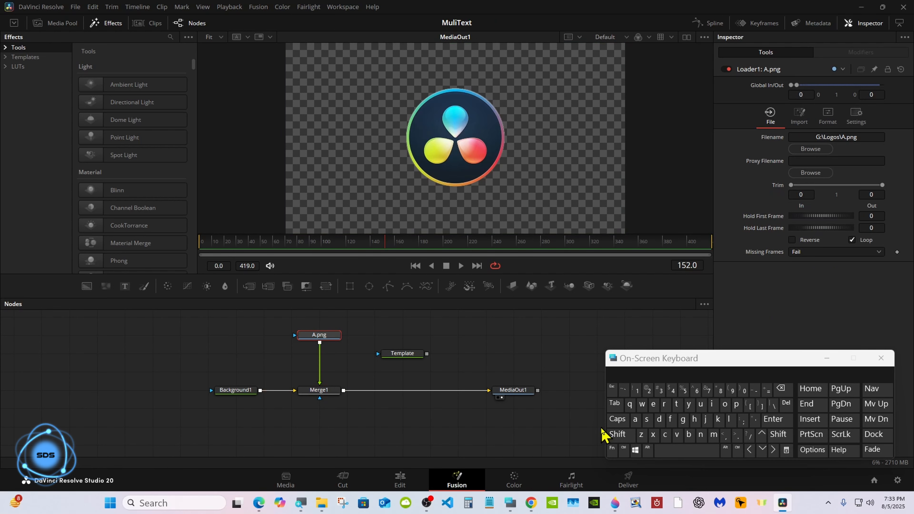
Step: Insert a Resize node between A.png and Merge1 and enable Auto Resolution on it
{"action": "left_click", "coordinate": [617, 434]}
{"action": "left_click", "coordinate": [667, 450]}
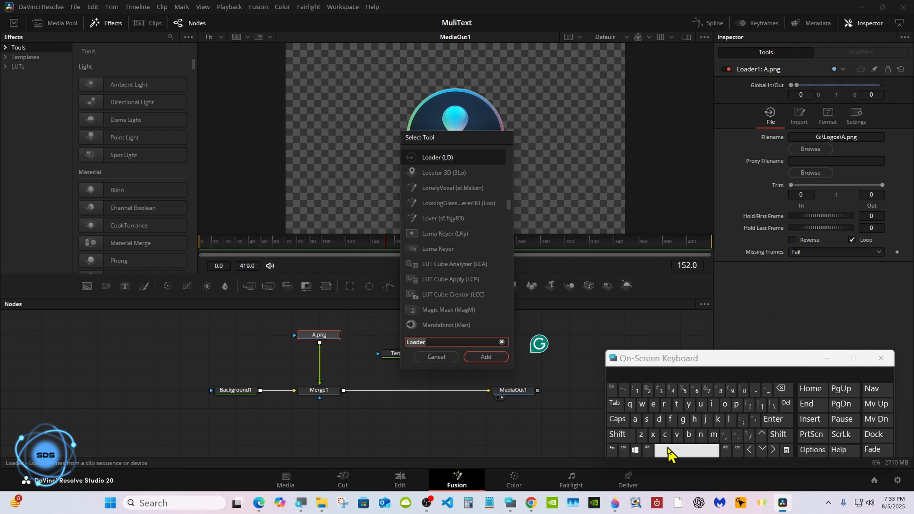
{"action": "left_click", "coordinate": [663, 404]}
{"action": "left_click", "coordinate": [653, 403]}
{"action": "left_click", "coordinate": [647, 419]}
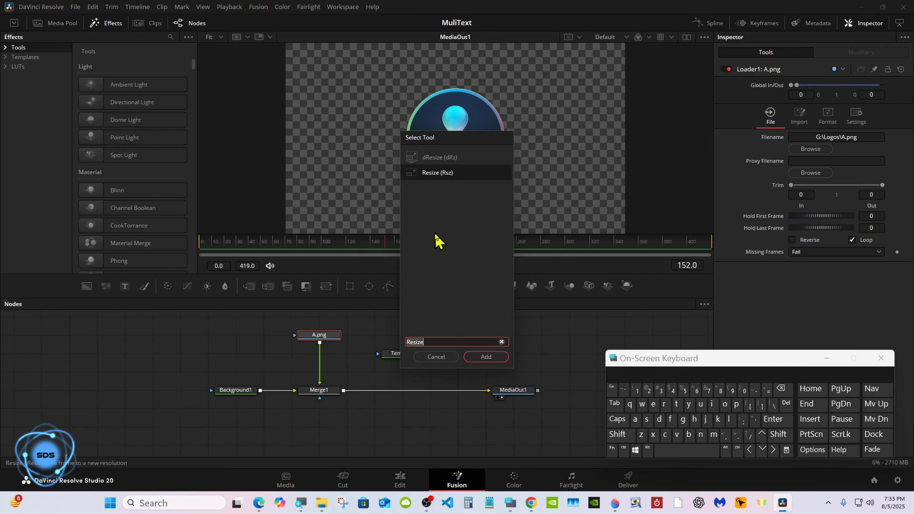
{"action": "left_click", "coordinate": [484, 356]}
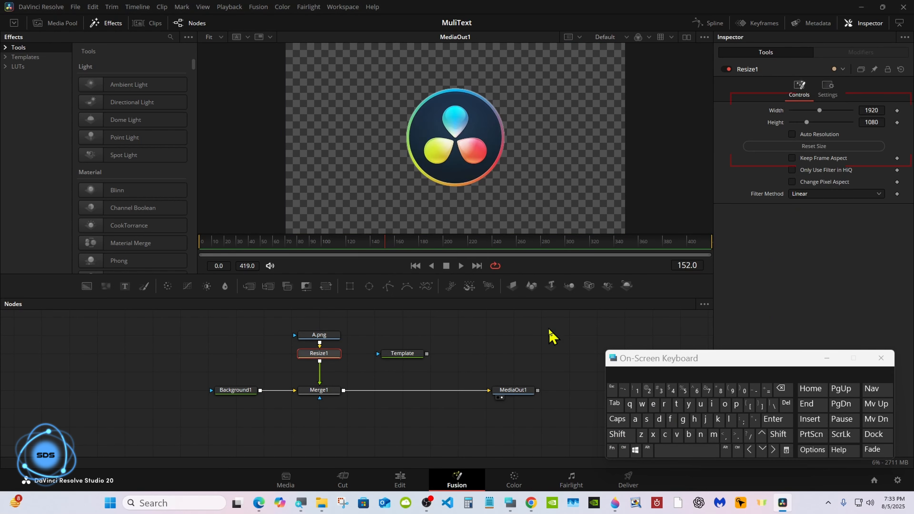
{"action": "left_click", "coordinate": [791, 134]}
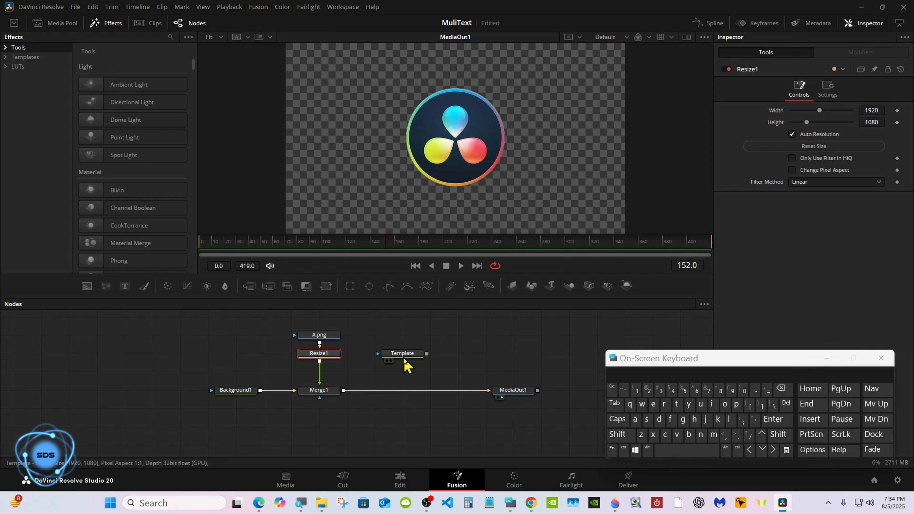
Step: Merge the Template node over the output of Merge1, ahead of MediaOut1
{"action": "mouse_move", "coordinate": [404, 361]}
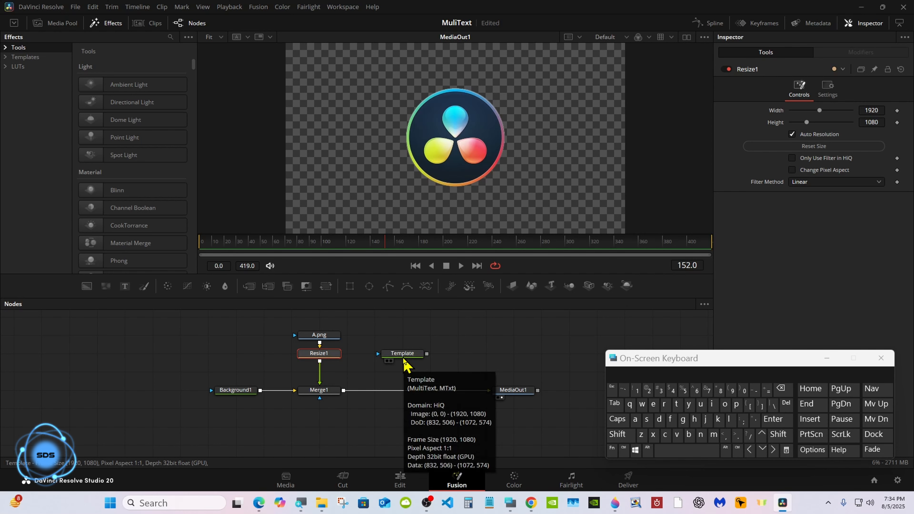
{"action": "left_click_drag", "start_coordinate": [404, 361], "coordinate": [344, 393]}
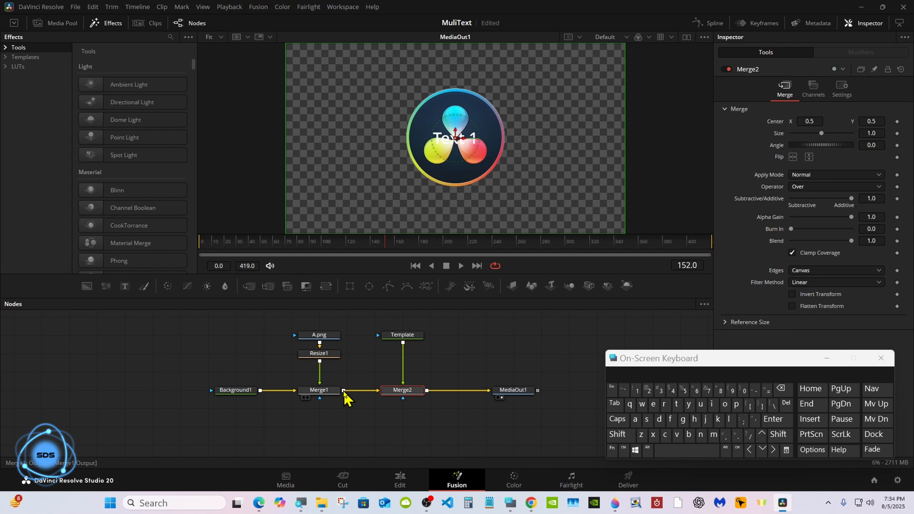
{"action": "left_click_drag", "start_coordinate": [647, 360], "coordinate": [525, 373]}
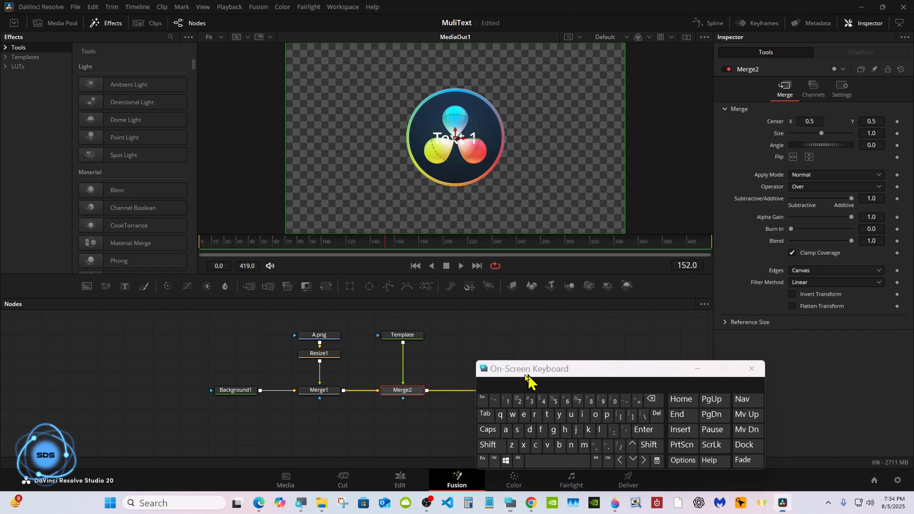
Step: Replace the Template node's default Text 1 with a new circle text
{"action": "left_click", "coordinate": [408, 335]}
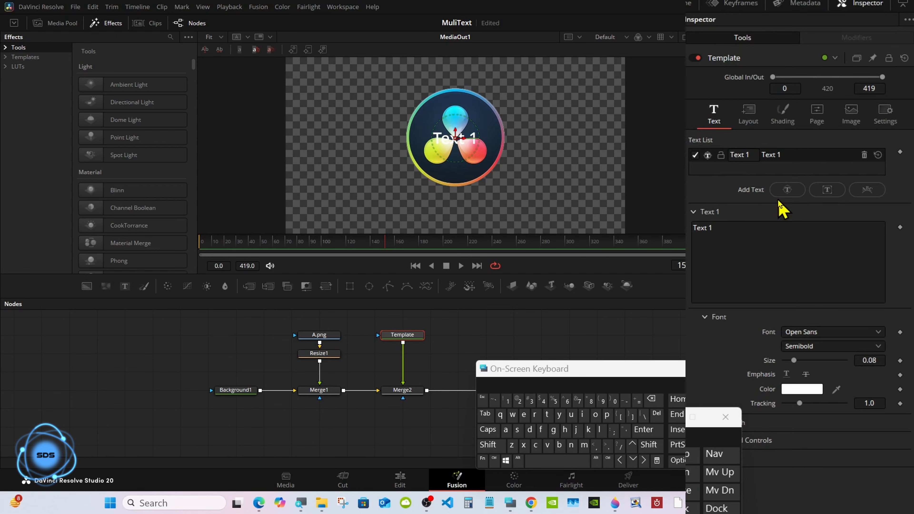
{"action": "left_click", "coordinate": [864, 155]}
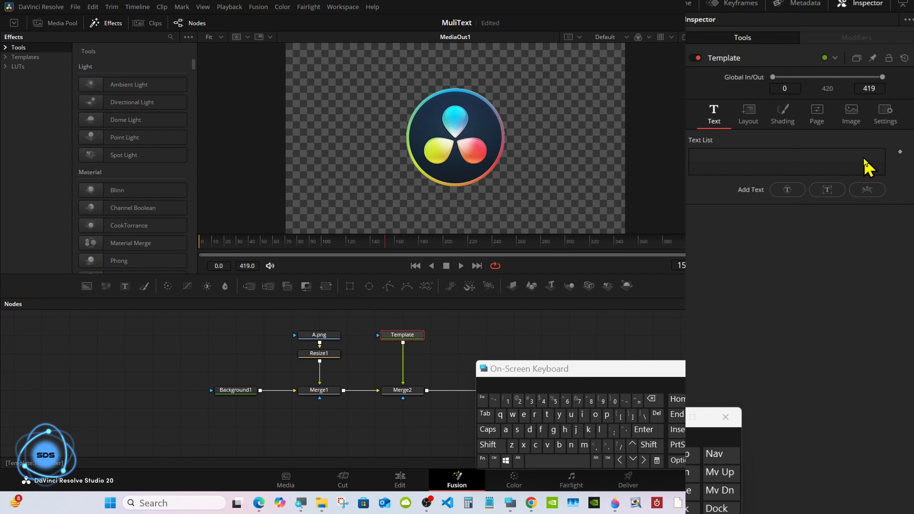
{"action": "left_click", "coordinate": [866, 190]}
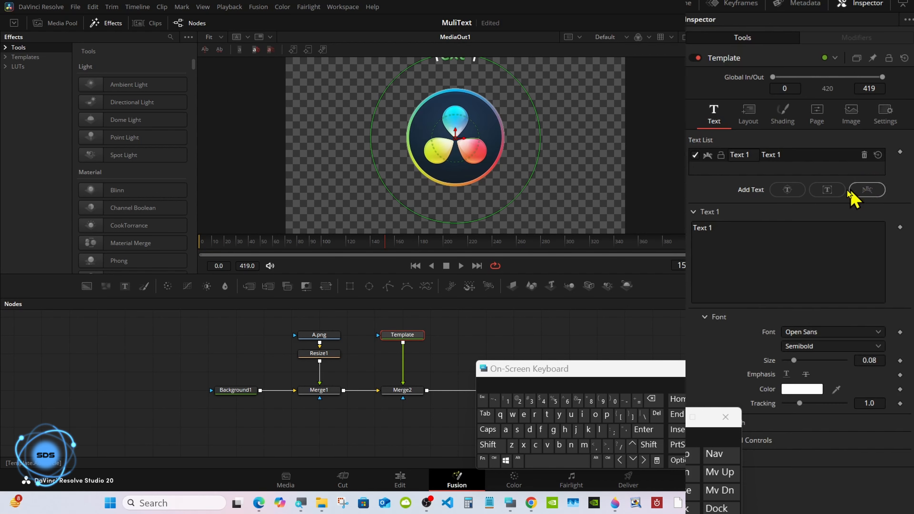
Step: Change the circle text's content to DAVINCI RESOLVE
{"action": "left_click", "coordinate": [727, 231]}
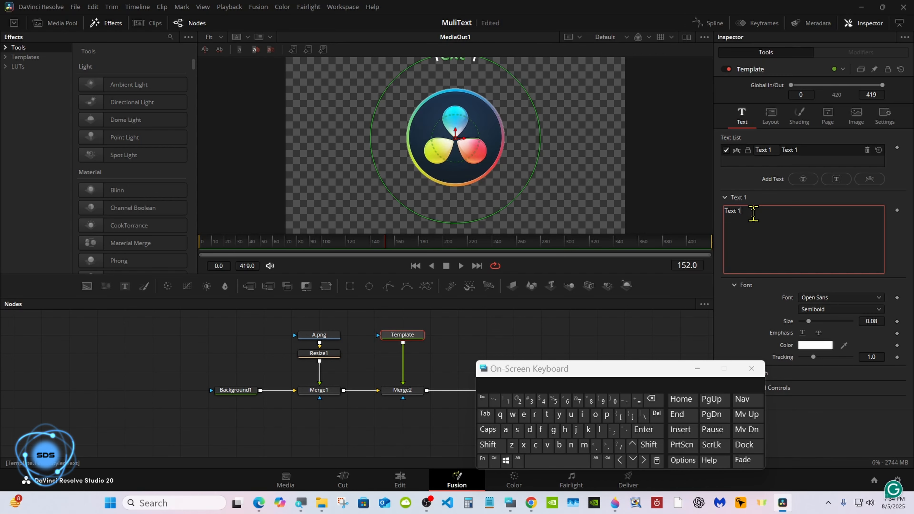
{"action": "left_click", "coordinate": [654, 402]}
{"action": "left_click", "coordinate": [488, 430]}
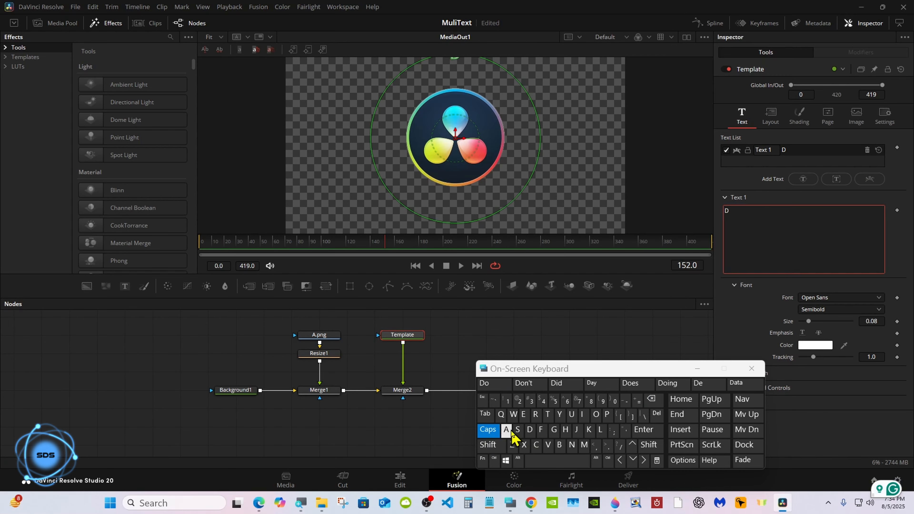
{"action": "left_click", "coordinate": [529, 429]}
{"action": "left_click", "coordinate": [506, 429]}
{"action": "left_click", "coordinate": [547, 444]}
{"action": "left_click", "coordinate": [582, 413]}
{"action": "left_click", "coordinate": [571, 444]}
{"action": "left_click", "coordinate": [536, 445]}
{"action": "left_click", "coordinate": [581, 414]}
{"action": "left_click", "coordinate": [557, 460]}
{"action": "left_click", "coordinate": [535, 414]}
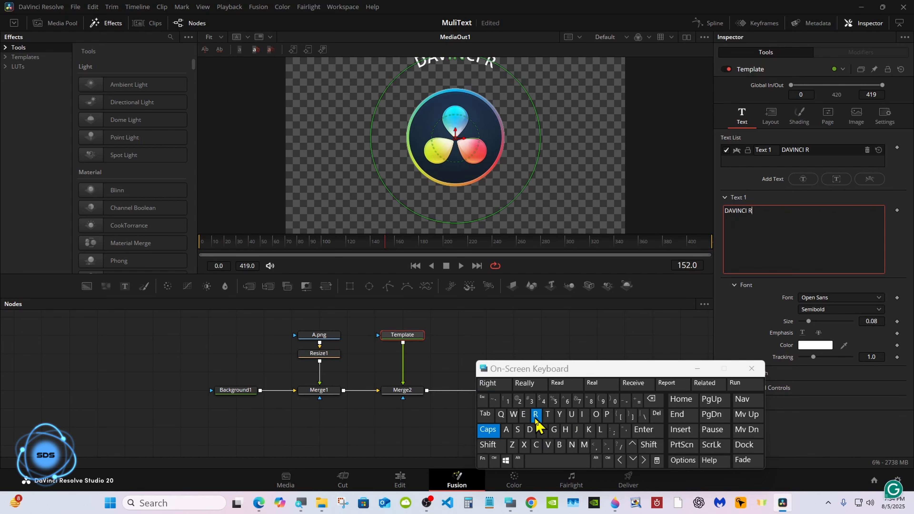
{"action": "left_click", "coordinate": [523, 414]}
{"action": "left_click", "coordinate": [517, 429]}
{"action": "left_click", "coordinate": [585, 384]}
Step: Set the DAVINCI RESOLVE text's font color to the blue-violet basic color
{"action": "left_click_drag", "start_coordinate": [639, 376], "coordinate": [591, 365]}
{"action": "left_click", "coordinate": [803, 345]}
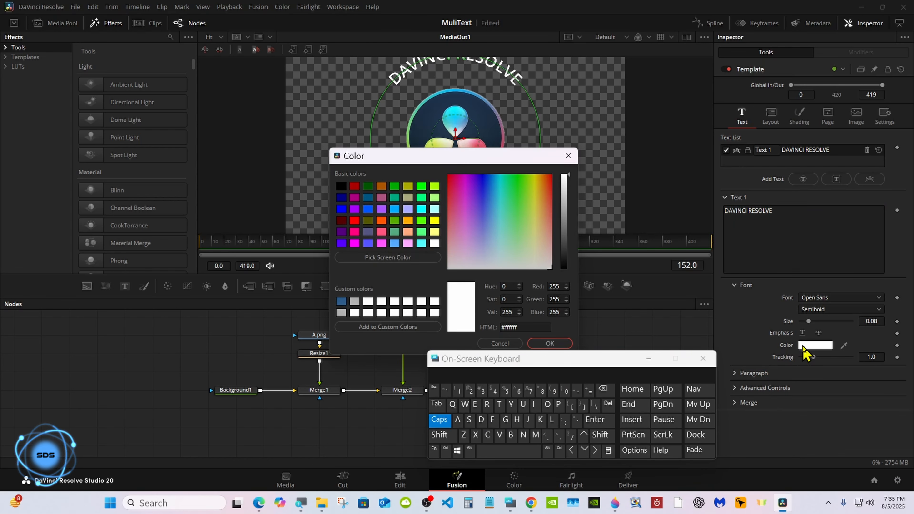
{"action": "left_click", "coordinate": [368, 243]}
{"action": "left_click", "coordinate": [549, 343]}
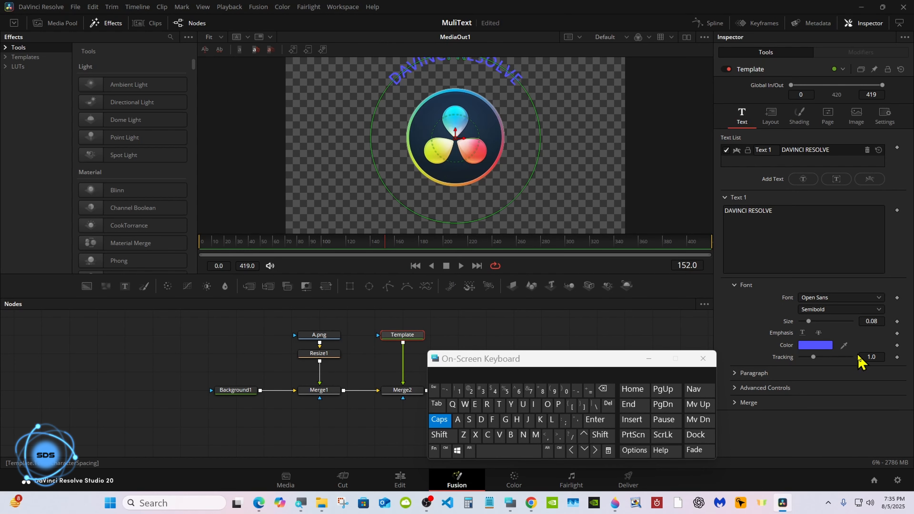
Step: Set the DAVINCI RESOLVE text's tracking to 1.03
{"action": "left_click", "coordinate": [870, 356]}
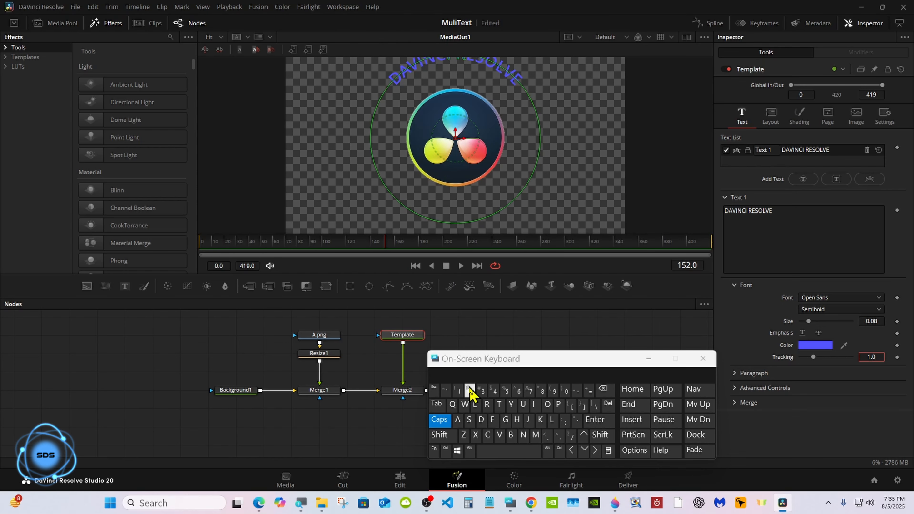
{"action": "left_click", "coordinate": [483, 390]}
{"action": "left_click", "coordinate": [595, 419]}
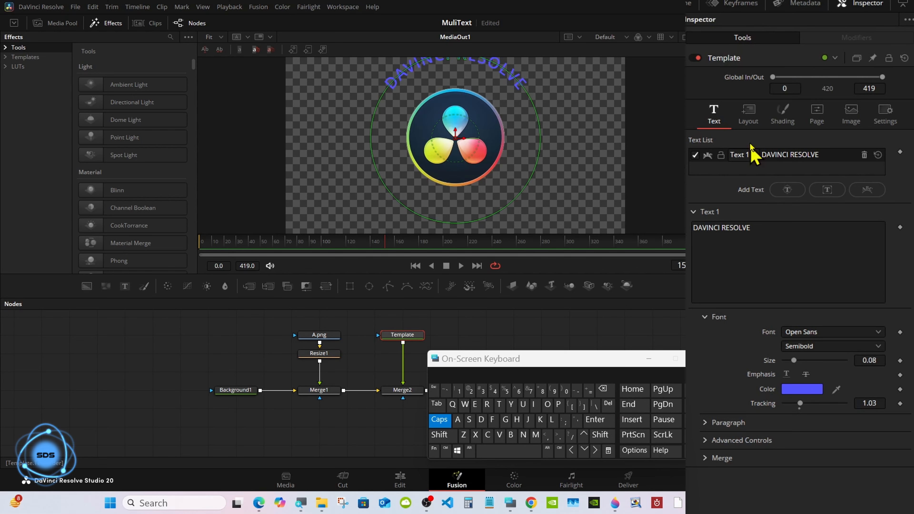
Step: Reduce the DAVINCI RESOLVE circle layout's width to 0.34 so the text wraps closely around the logo
{"action": "left_click", "coordinate": [748, 112]}
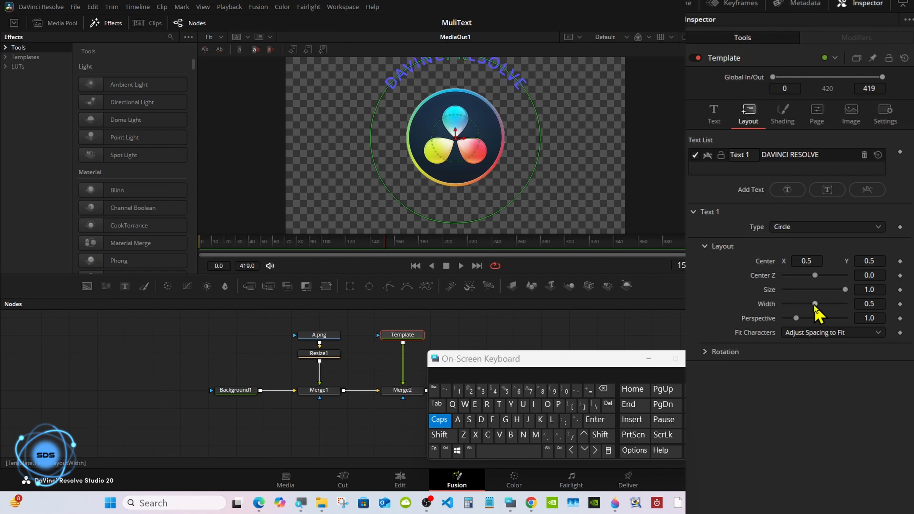
{"action": "left_click_drag", "start_coordinate": [815, 303], "coordinate": [724, 323]}
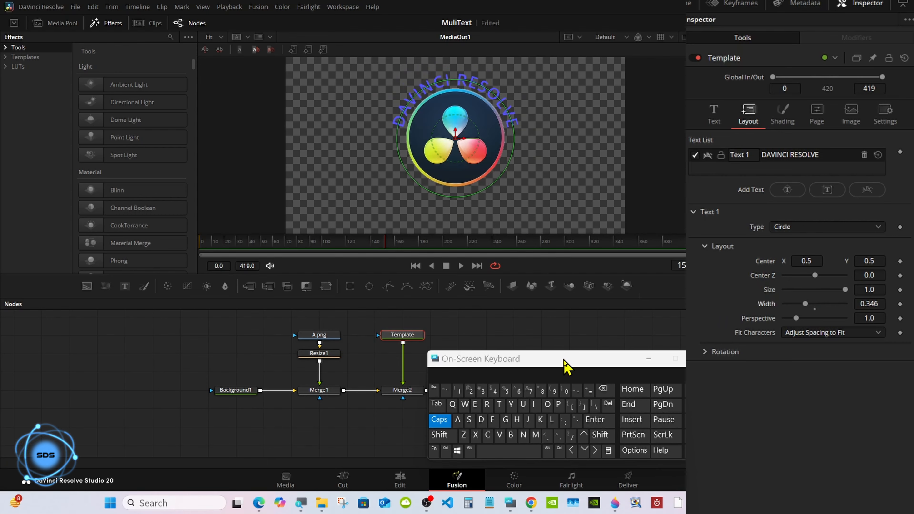
{"action": "left_click_drag", "start_coordinate": [565, 364], "coordinate": [688, 364]}
{"action": "left_click_drag", "start_coordinate": [486, 297], "coordinate": [487, 380]}
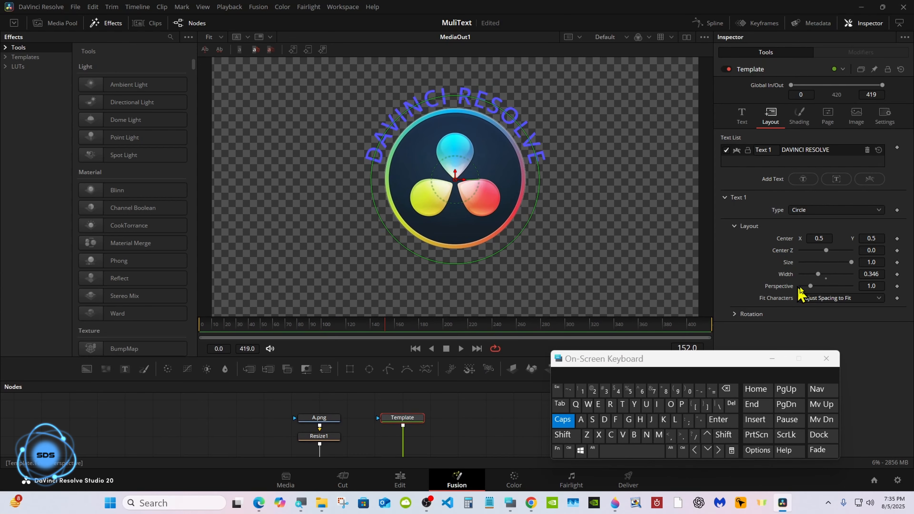
{"action": "scroll", "coordinate": [872, 274], "scroll_direction": "down", "scroll_amount": 1}
{"action": "left_click_drag", "start_coordinate": [877, 274], "coordinate": [875, 273]}
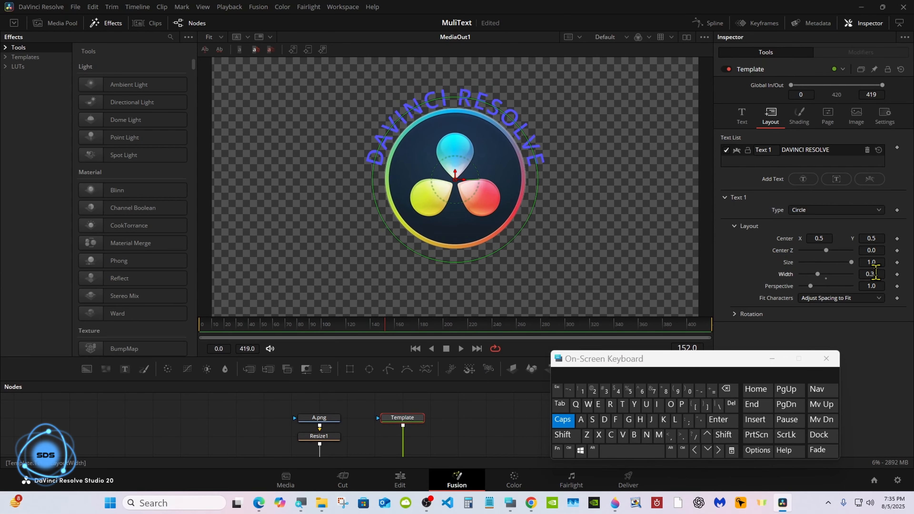
{"action": "left_click_drag", "start_coordinate": [500, 380], "coordinate": [496, 329]}
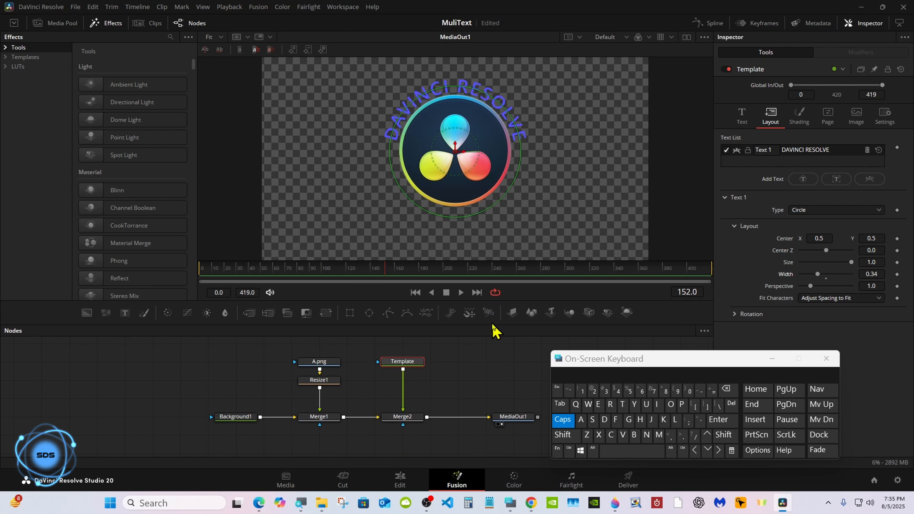
{"action": "key", "text": "Caps_Lock"}
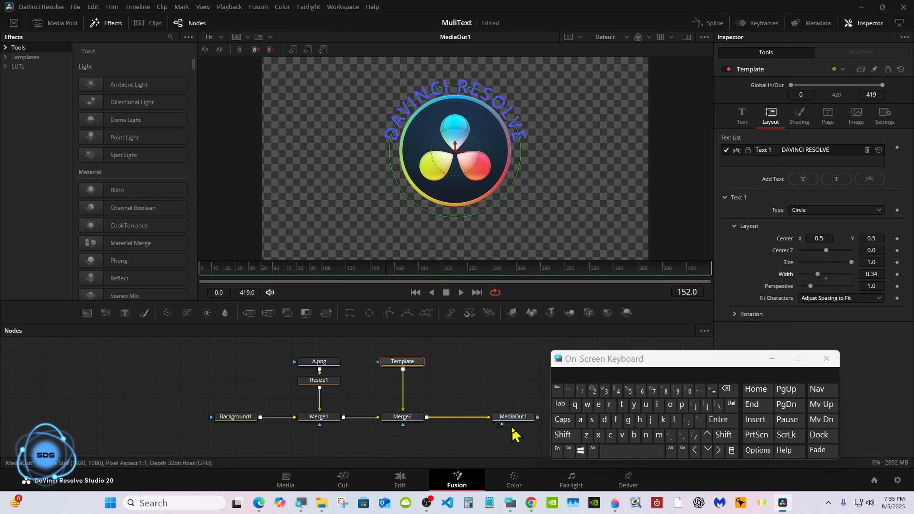
Step: Try shrinking the logo to a size of 0.91 in Merge1 and restore its default size
{"action": "left_click", "coordinate": [324, 419]}
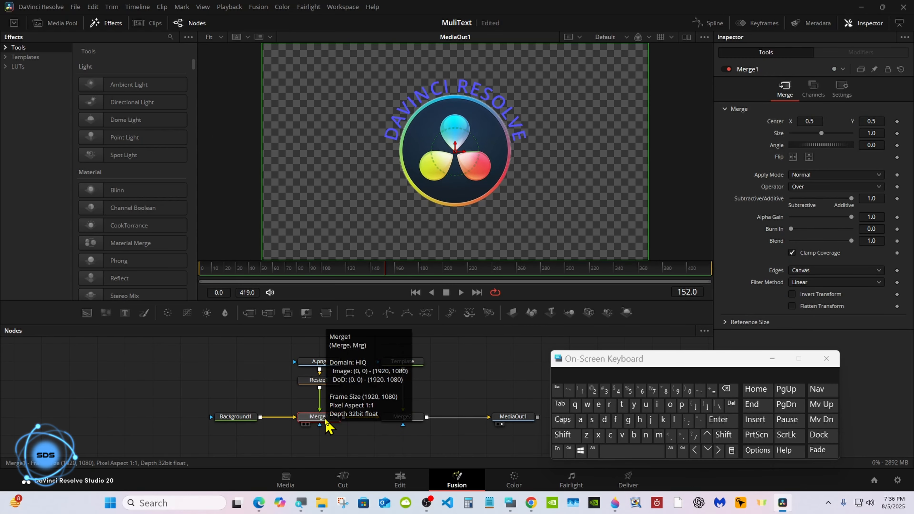
{"action": "left_click_drag", "start_coordinate": [823, 133], "coordinate": [820, 134]}
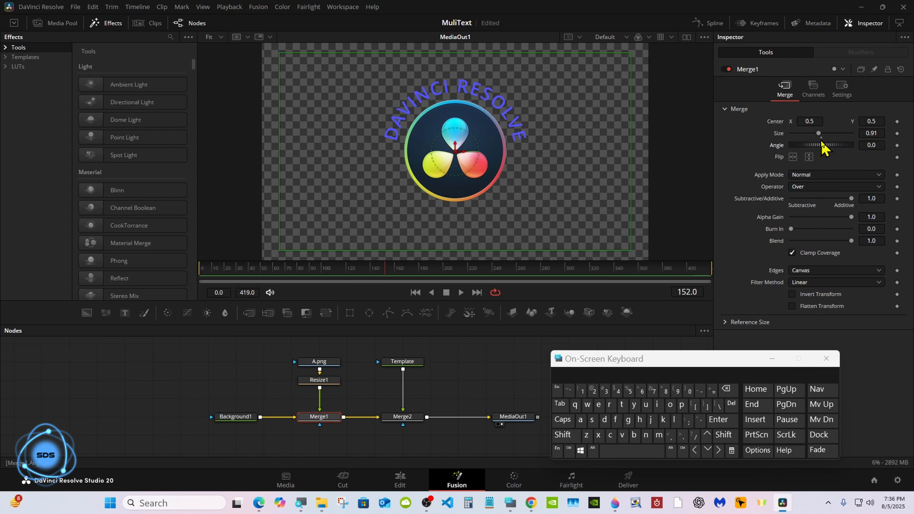
{"action": "left_click", "coordinate": [821, 138]}
Step: Add a second text with a point layout to the Template node
{"action": "left_click_drag", "start_coordinate": [457, 324], "coordinate": [442, 282]}
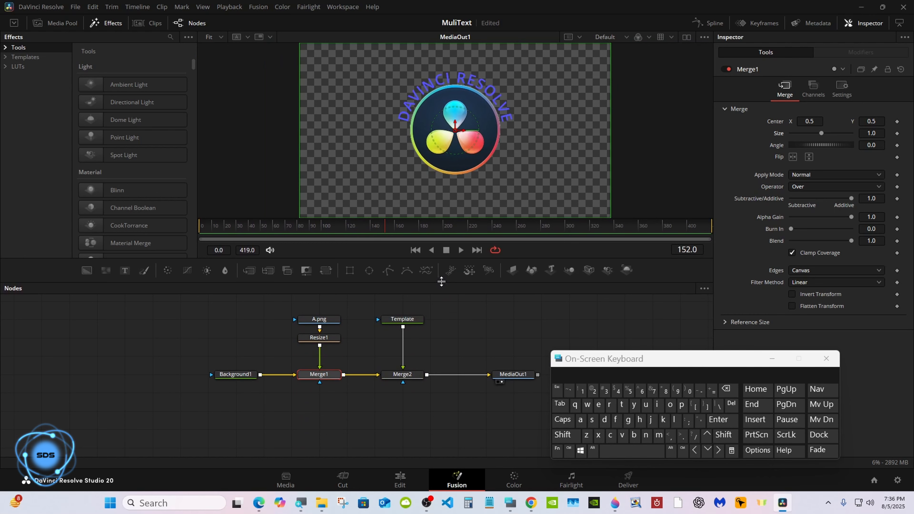
{"action": "left_click", "coordinate": [404, 320]}
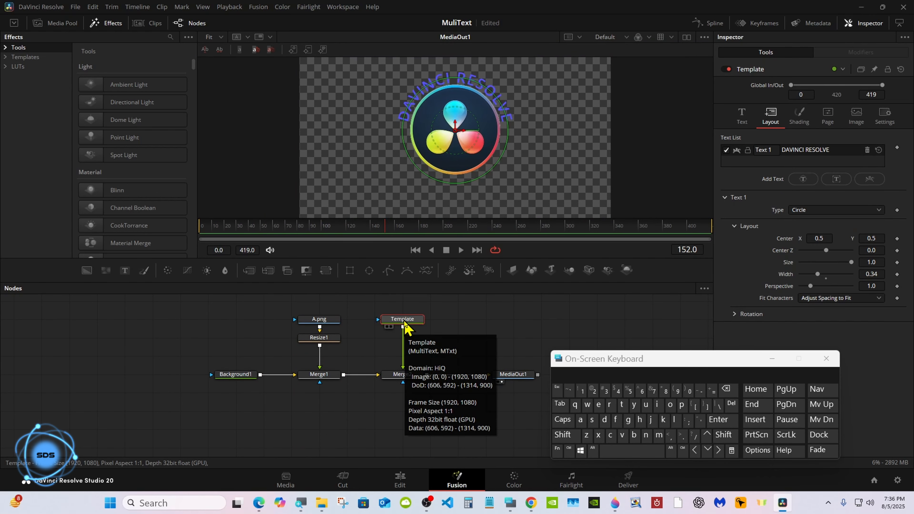
{"action": "left_click_drag", "start_coordinate": [622, 359], "coordinate": [546, 357]}
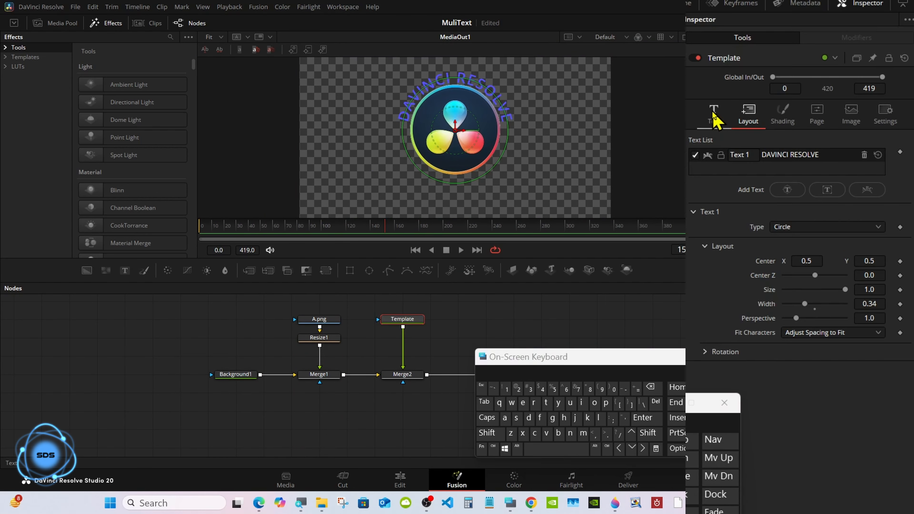
{"action": "left_click", "coordinate": [713, 115]}
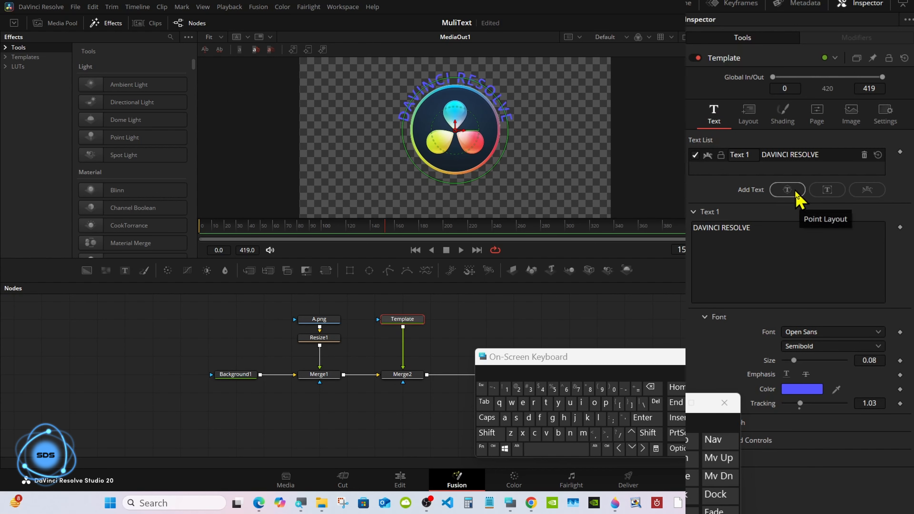
{"action": "left_click", "coordinate": [787, 190]}
{"action": "left_click", "coordinate": [729, 251]}
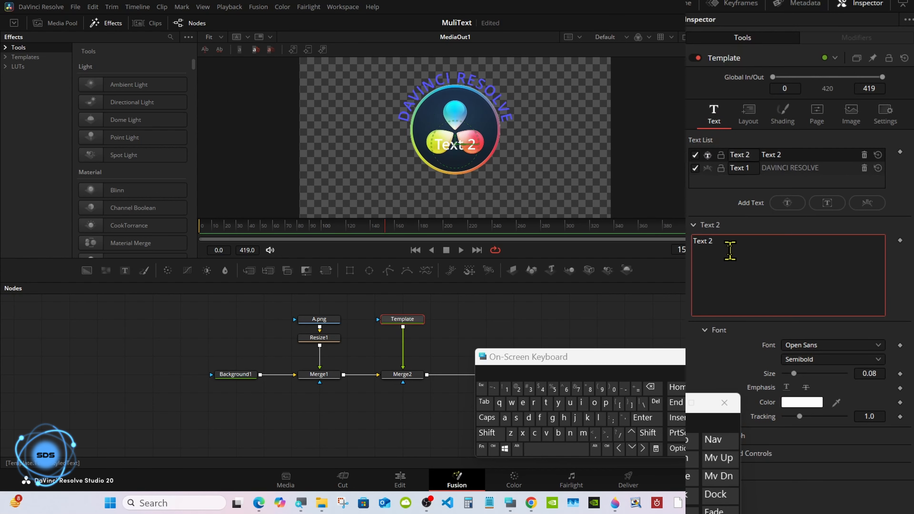
Step: Replace the placeholder content of Text 2 with Hen
{"action": "key", "text": "BackSpace"}
{"action": "key", "text": "BackSpace"}
{"action": "key", "text": "BackSpace"}
{"action": "key", "text": "BackSpace"}
{"action": "key", "text": "BackSpace"}
{"action": "key", "text": "BackSpace"}
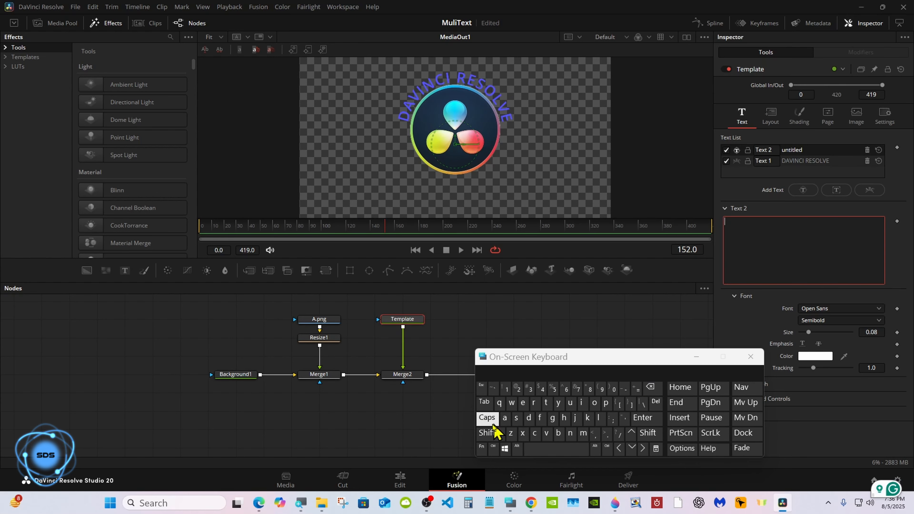
{"action": "left_click", "coordinate": [486, 433]}
{"action": "left_click", "coordinate": [564, 417]}
{"action": "left_click", "coordinate": [523, 402]}
{"action": "left_click", "coordinate": [570, 433]}
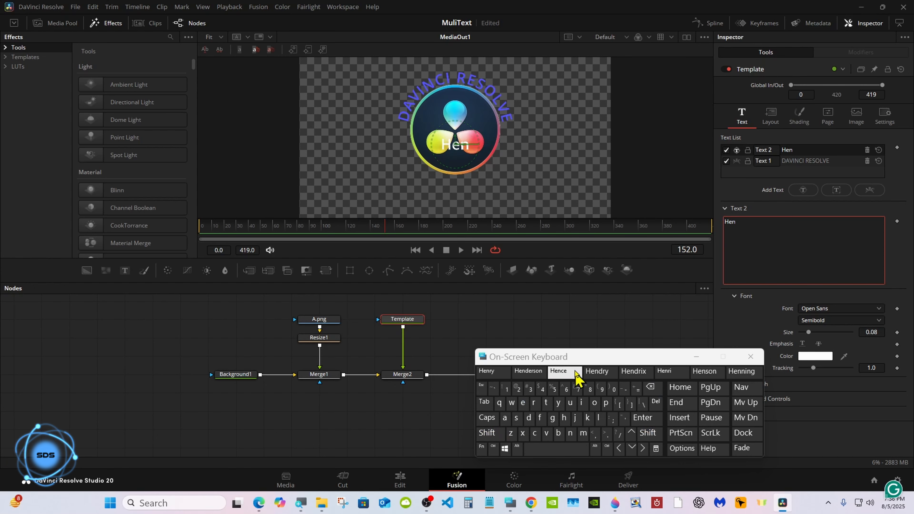
{"action": "left_click_drag", "start_coordinate": [574, 364], "coordinate": [492, 364]}
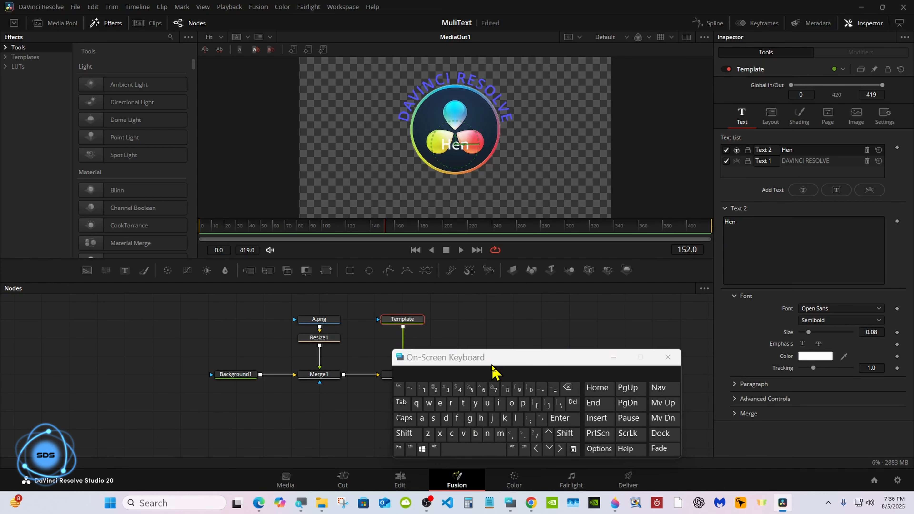
Step: Set Text 2's font style to Semibold Italic and its size to 0.11
{"action": "left_click", "coordinate": [797, 320]}
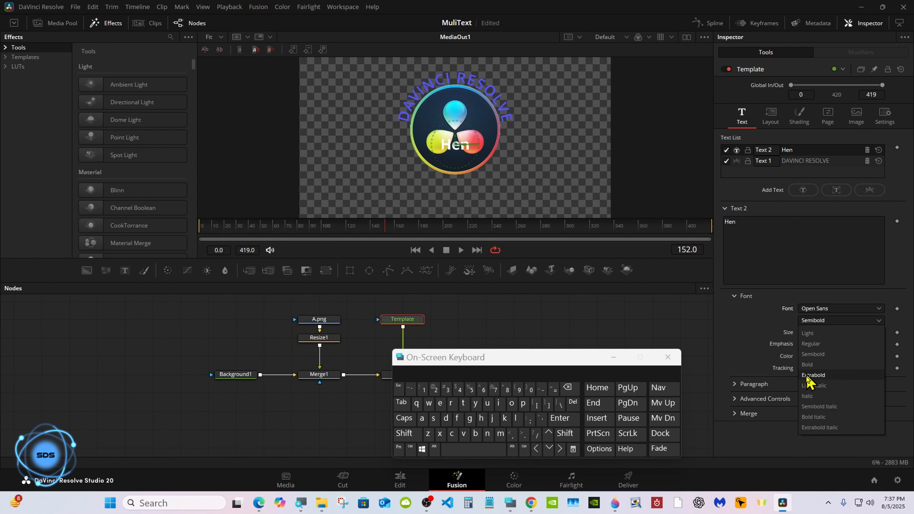
{"action": "left_click", "coordinate": [809, 410]}
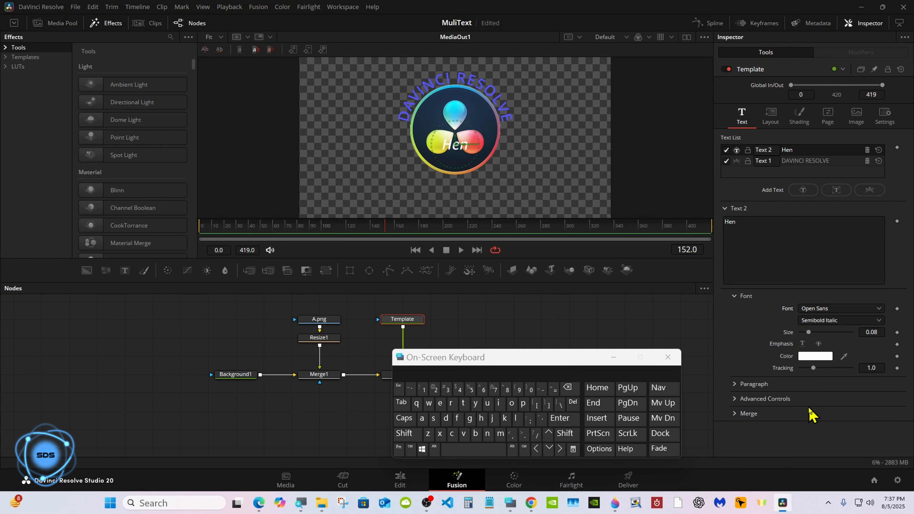
{"action": "left_click", "coordinate": [567, 387]}
{"action": "left_click", "coordinate": [567, 387]}
{"action": "left_click", "coordinate": [424, 389]}
{"action": "left_click", "coordinate": [424, 389]}
{"action": "left_click", "coordinate": [560, 417]}
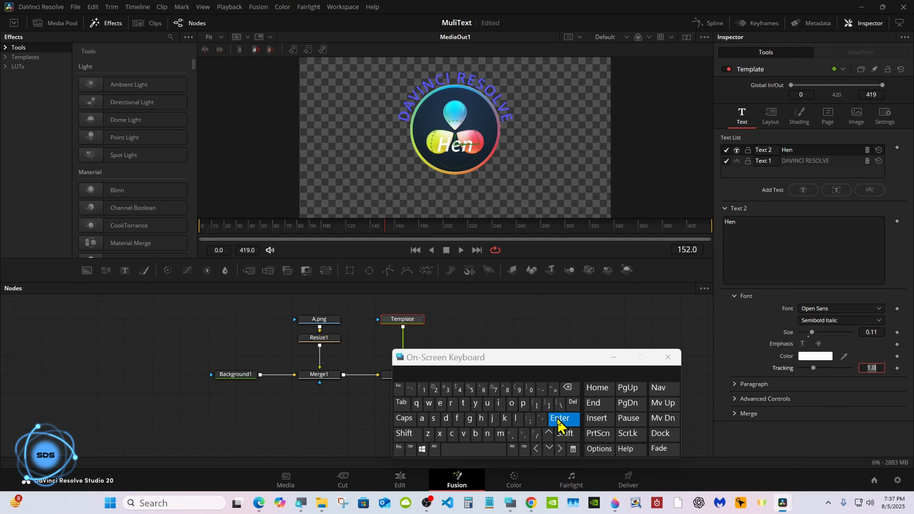
Step: Set Text 2's font color to the bright red basic color
{"action": "left_click", "coordinate": [815, 355]}
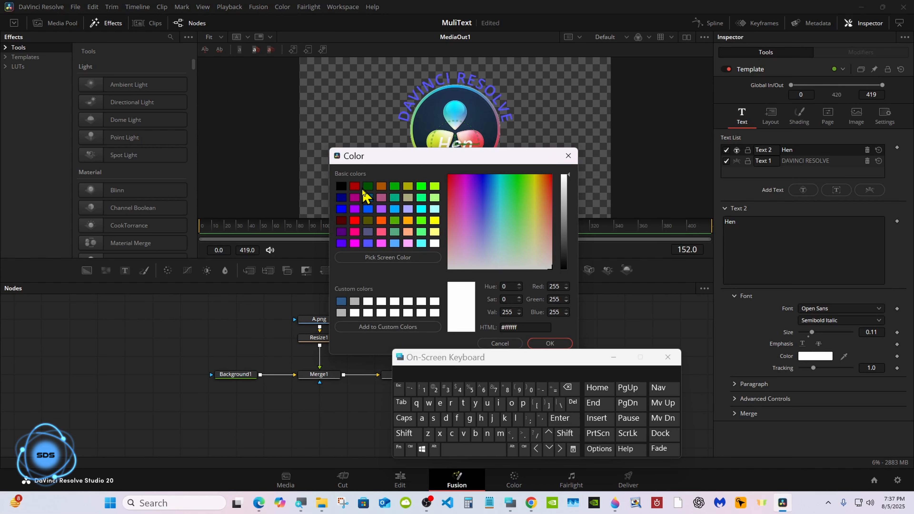
{"action": "left_click", "coordinate": [355, 217]}
{"action": "left_click", "coordinate": [363, 341]}
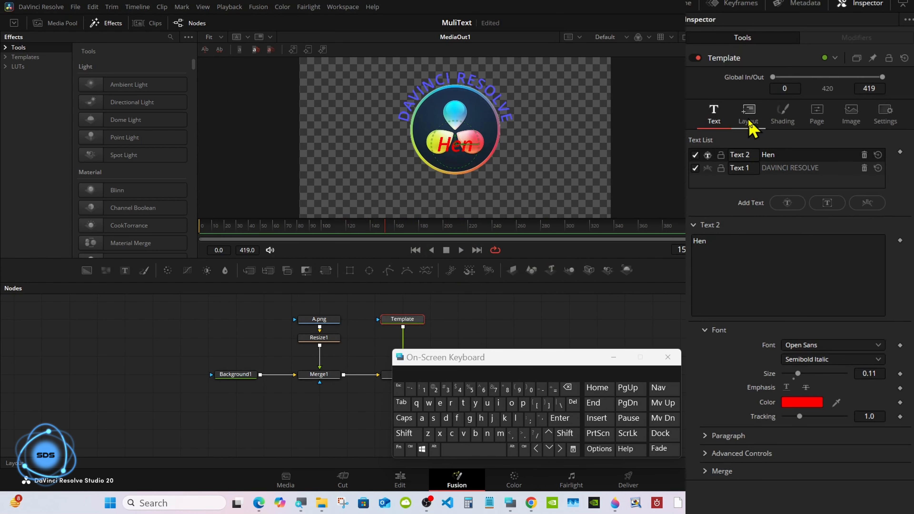
Step: Move Text 2 to the left of the logo by setting its layout center X to 0.2
{"action": "left_click", "coordinate": [748, 121]}
{"action": "left_click_drag", "start_coordinate": [813, 275], "coordinate": [684, 275]}
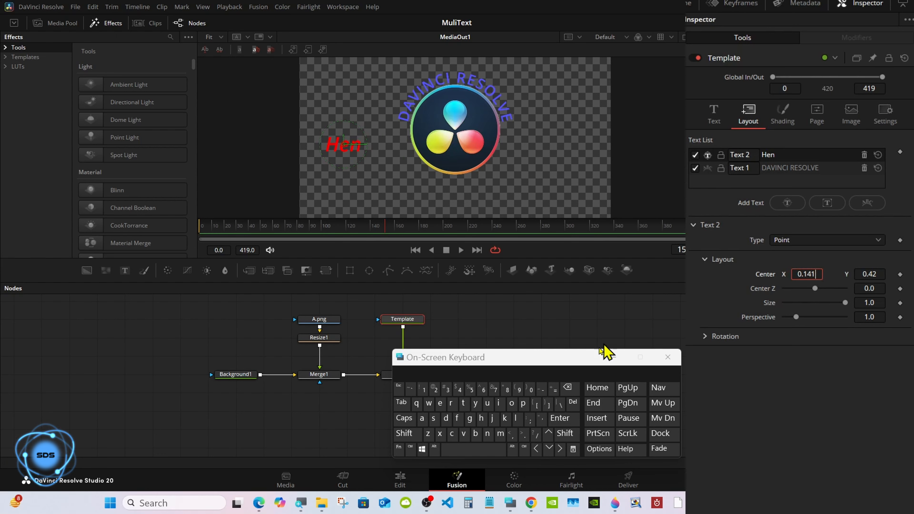
{"action": "left_click", "coordinate": [568, 387]}
{"action": "left_click", "coordinate": [567, 387]}
{"action": "left_click", "coordinate": [567, 387]}
{"action": "left_click", "coordinate": [434, 388]}
{"action": "left_click", "coordinate": [559, 418]}
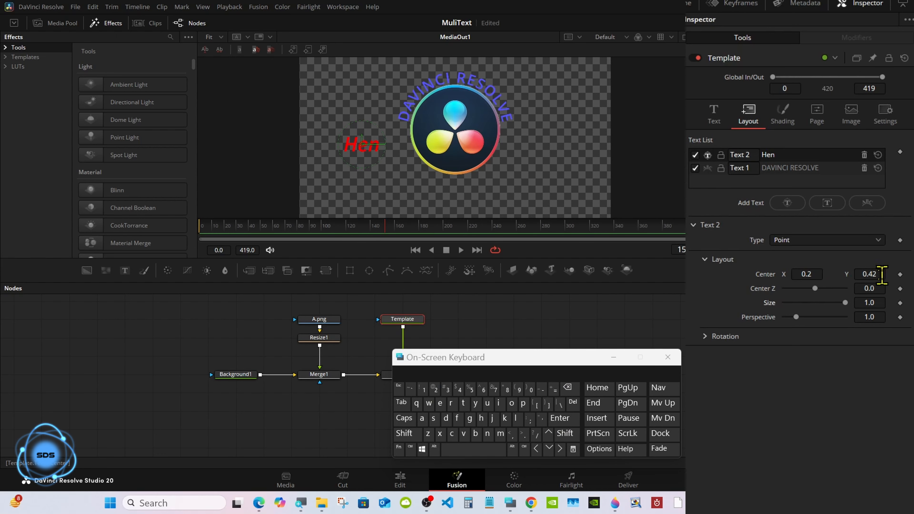
Step: Raise Text 2 toward the frame's upper edge by setting its layout center Y to 0.8
{"action": "left_click_drag", "start_coordinate": [874, 276], "coordinate": [913, 277]}
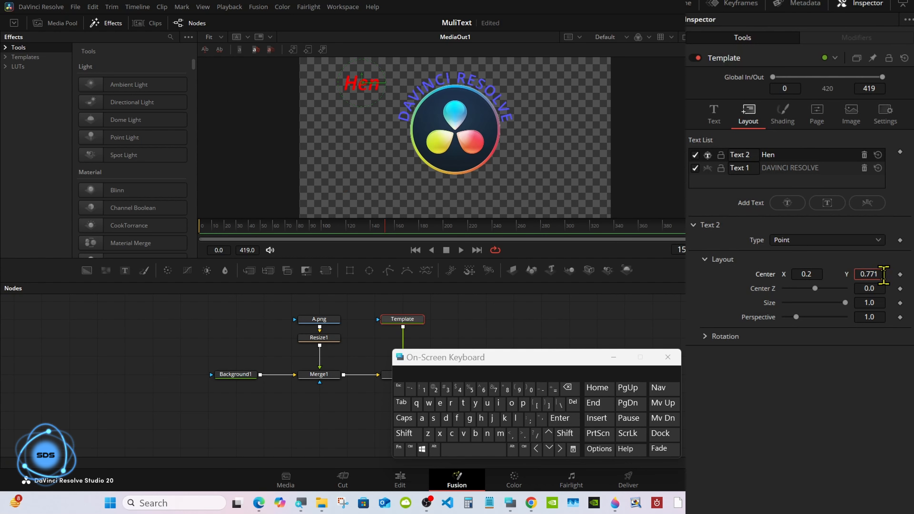
{"action": "left_click", "coordinate": [567, 387]}
{"action": "left_click", "coordinate": [567, 387]}
{"action": "left_click", "coordinate": [567, 388]}
{"action": "left_click", "coordinate": [507, 388]}
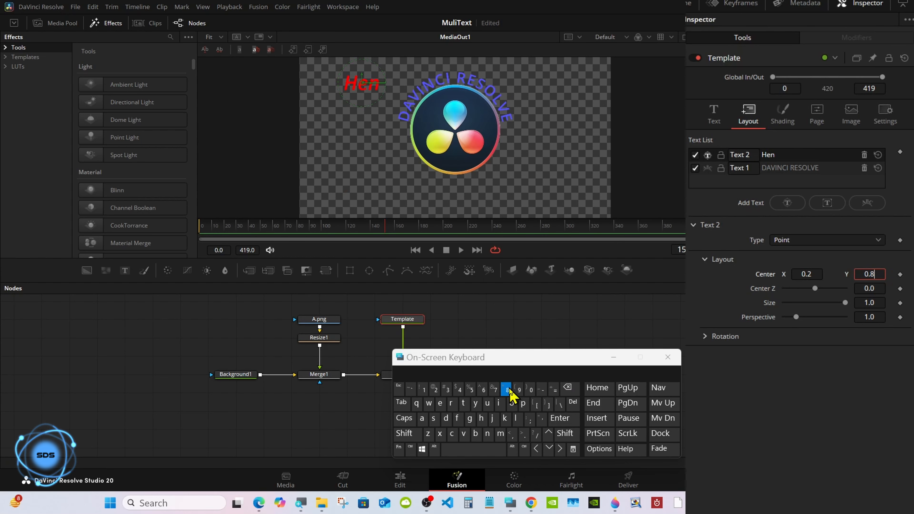
{"action": "left_click", "coordinate": [563, 419]}
{"action": "left_click_drag", "start_coordinate": [521, 364], "coordinate": [544, 366]}
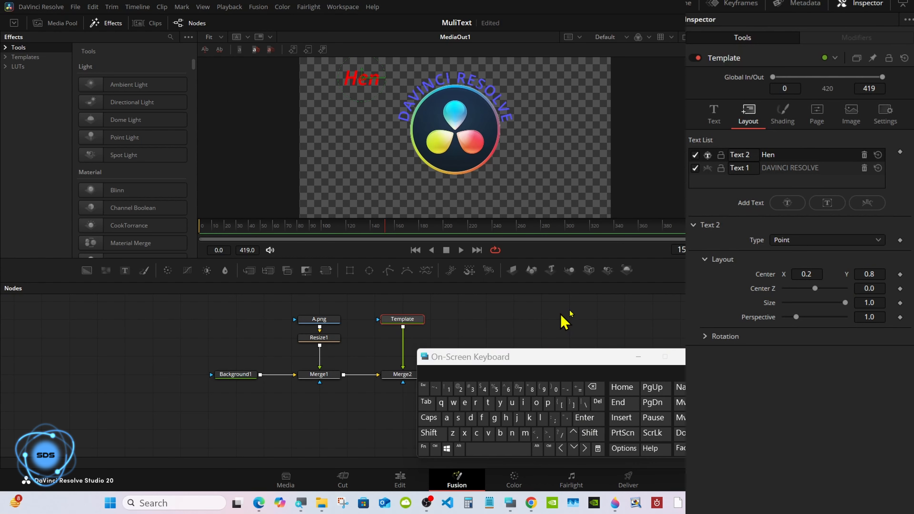
Step: Add a third text with a point layout to the Template node
{"action": "left_click", "coordinate": [713, 118]}
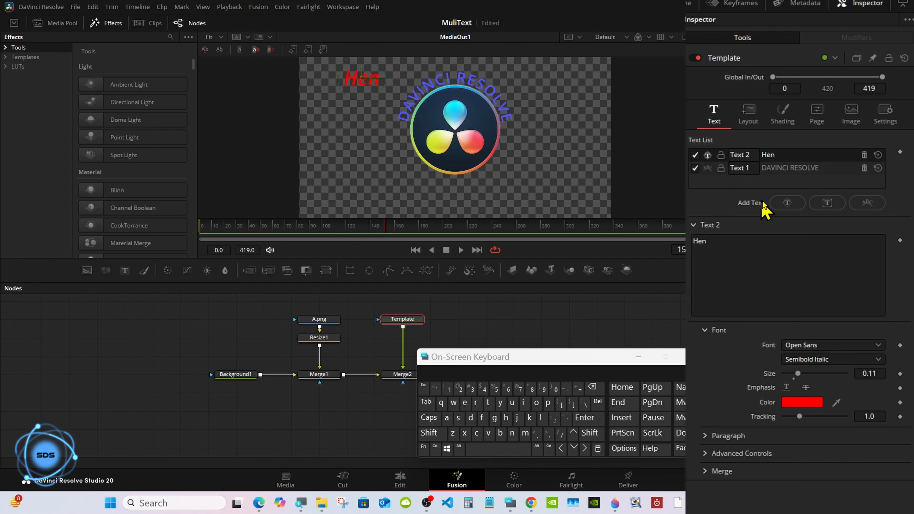
{"action": "left_click", "coordinate": [787, 203]}
{"action": "left_click", "coordinate": [730, 261]}
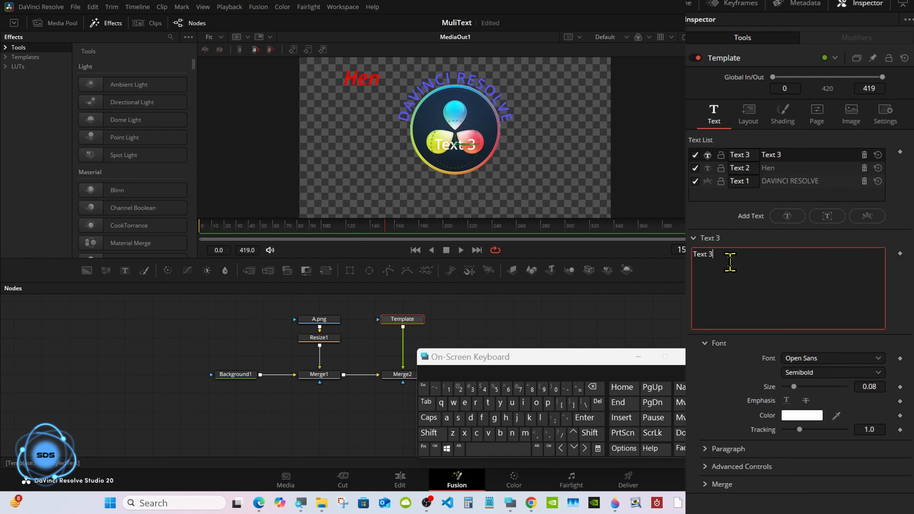
Step: Correct the first letter of Text 2's content so it spells the intended first name
{"action": "left_click", "coordinate": [767, 170]}
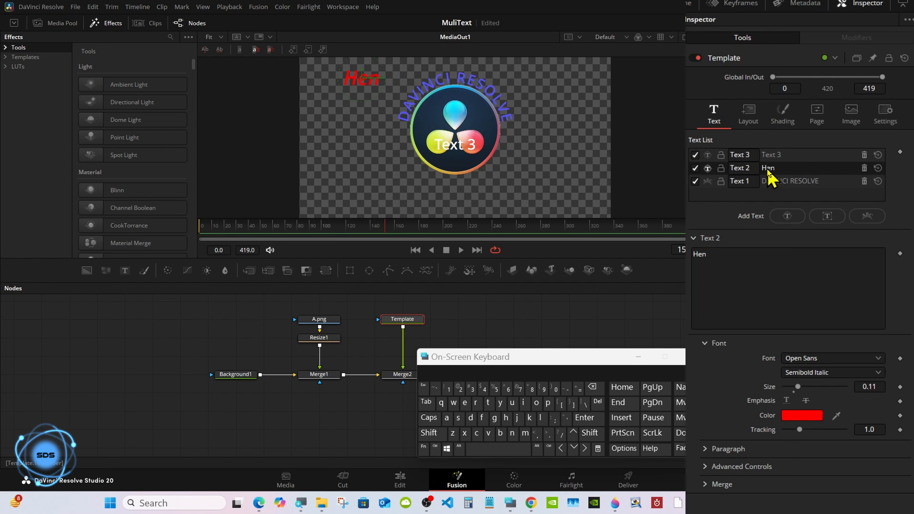
{"action": "left_click", "coordinate": [694, 249]}
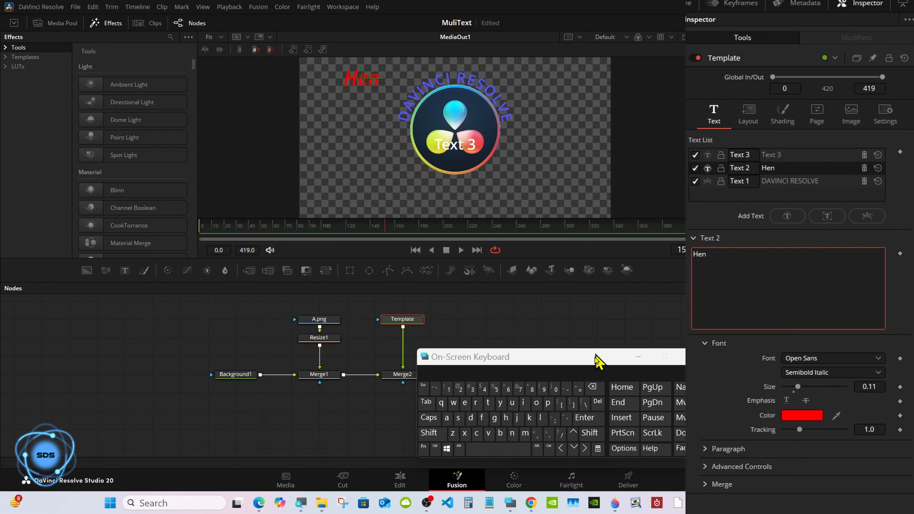
{"action": "left_click", "coordinate": [597, 401]}
{"action": "left_click", "coordinate": [429, 432]}
{"action": "left_click", "coordinate": [530, 417]}
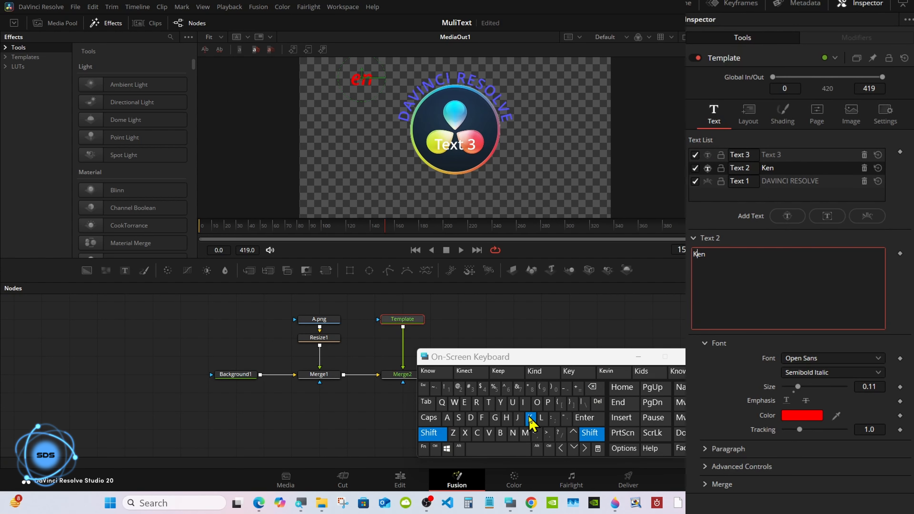
Step: Replace Text 3's placeholder content with the second person's first name
{"action": "left_click", "coordinate": [774, 155]}
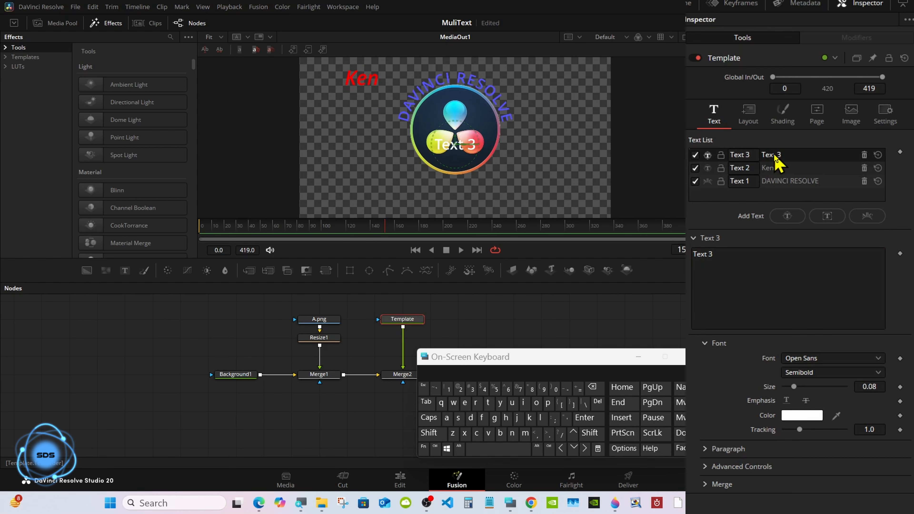
{"action": "left_click", "coordinate": [721, 269]}
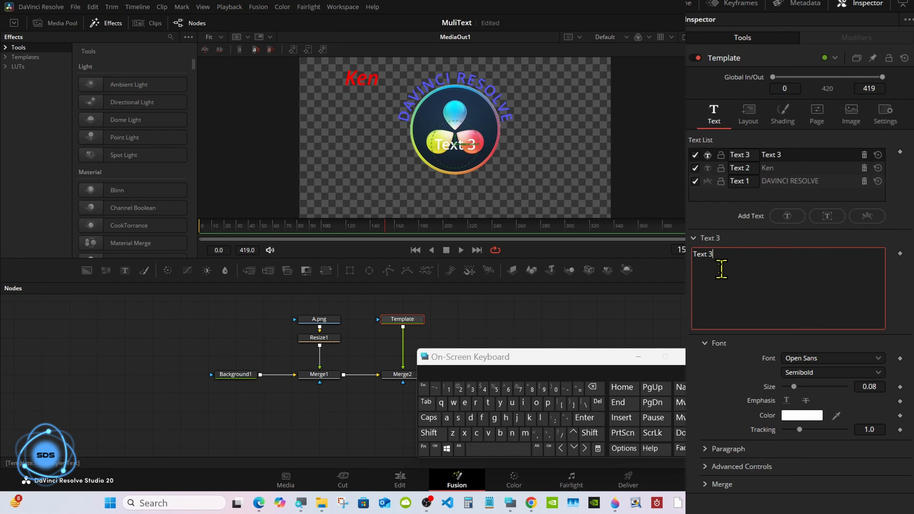
{"action": "left_click", "coordinate": [592, 387]}
{"action": "left_click", "coordinate": [592, 386]}
{"action": "left_click", "coordinate": [591, 387]}
{"action": "left_click", "coordinate": [591, 387]}
{"action": "left_click", "coordinate": [592, 386]}
{"action": "left_click", "coordinate": [592, 387]}
{"action": "left_click", "coordinate": [429, 432]}
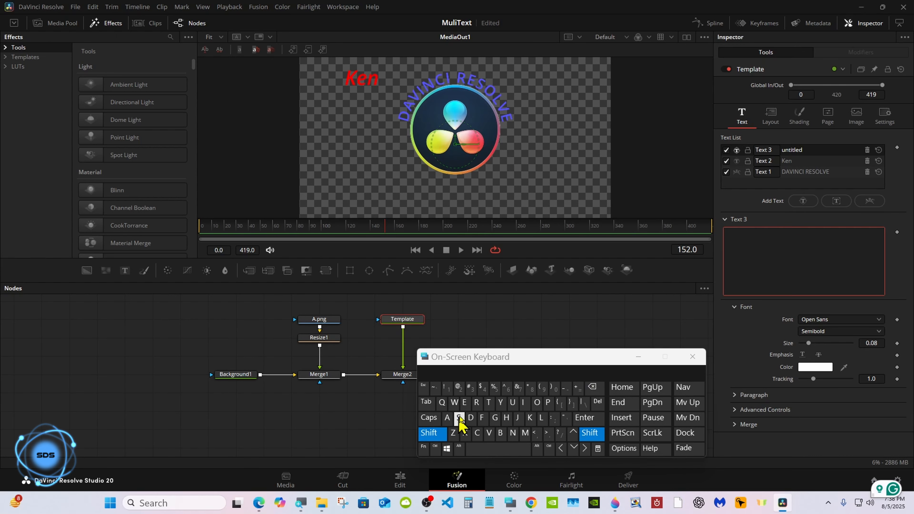
{"action": "left_click", "coordinate": [476, 403]}
{"action": "left_click", "coordinate": [500, 402]}
{"action": "left_click", "coordinate": [433, 372]}
{"action": "left_click", "coordinate": [591, 387]}
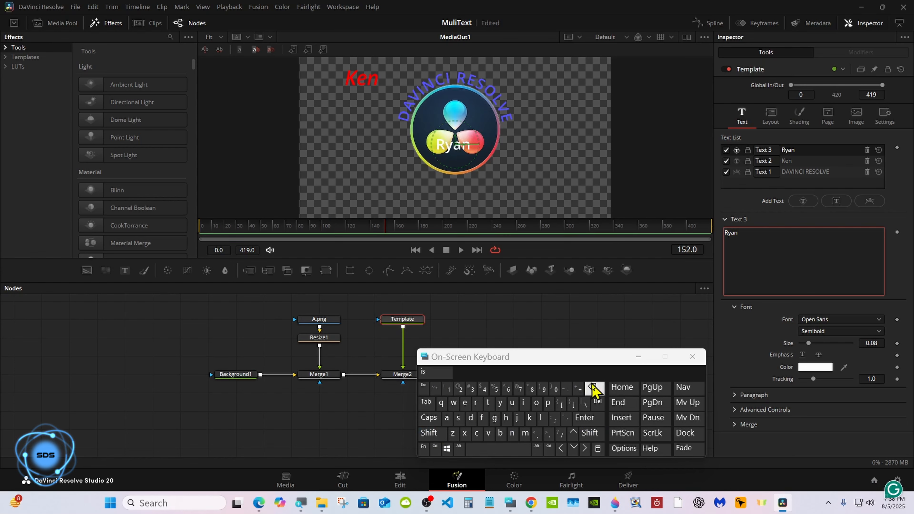
{"action": "left_click_drag", "start_coordinate": [599, 356], "coordinate": [553, 360]}
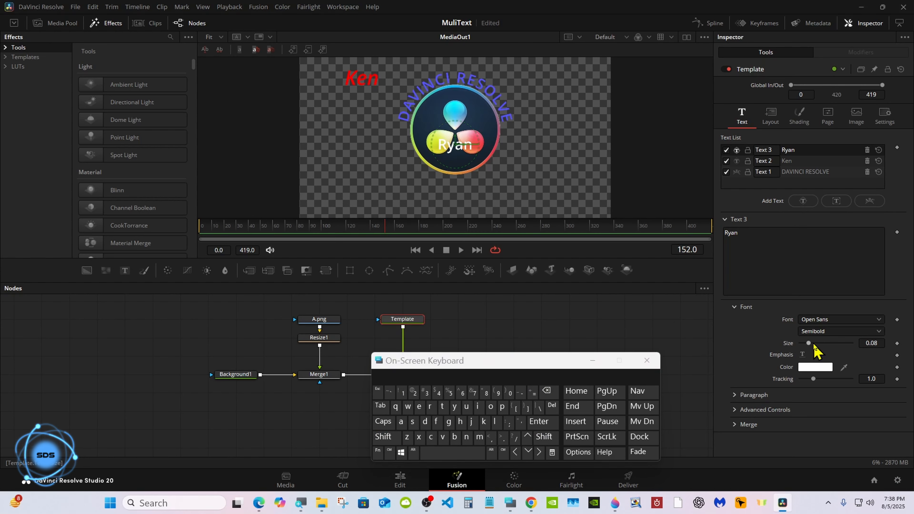
Step: Set Text 3's font style to Semibold Italic and its size to 0.11
{"action": "left_click", "coordinate": [828, 330]}
{"action": "left_click", "coordinate": [813, 424]}
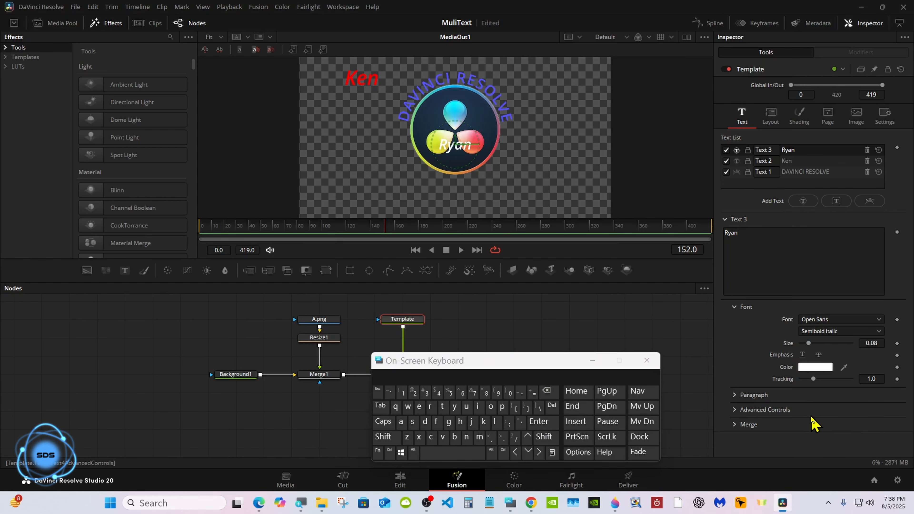
{"action": "left_click", "coordinate": [862, 344]}
{"action": "left_click", "coordinate": [546, 391]}
{"action": "left_click", "coordinate": [402, 392]}
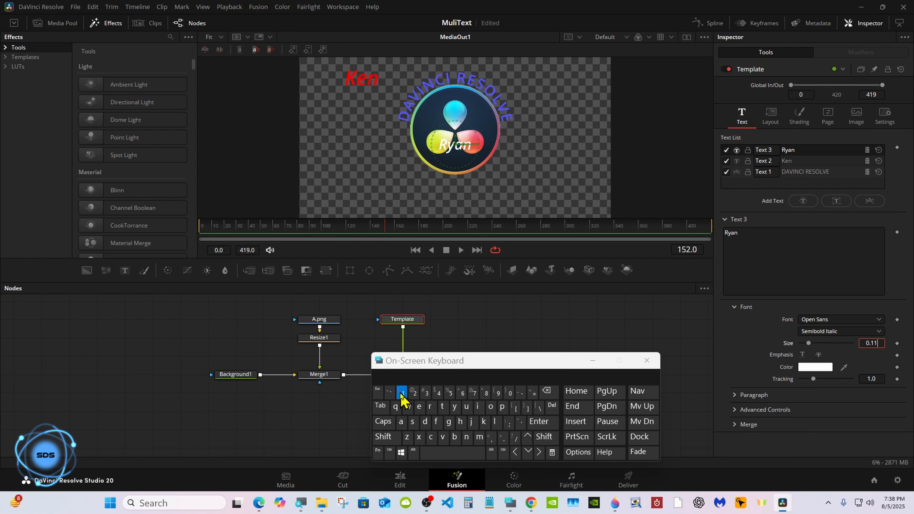
{"action": "left_click", "coordinate": [538, 421]}
Step: Change Text 3's font color to the light orange basic color
{"action": "left_click", "coordinate": [815, 367]}
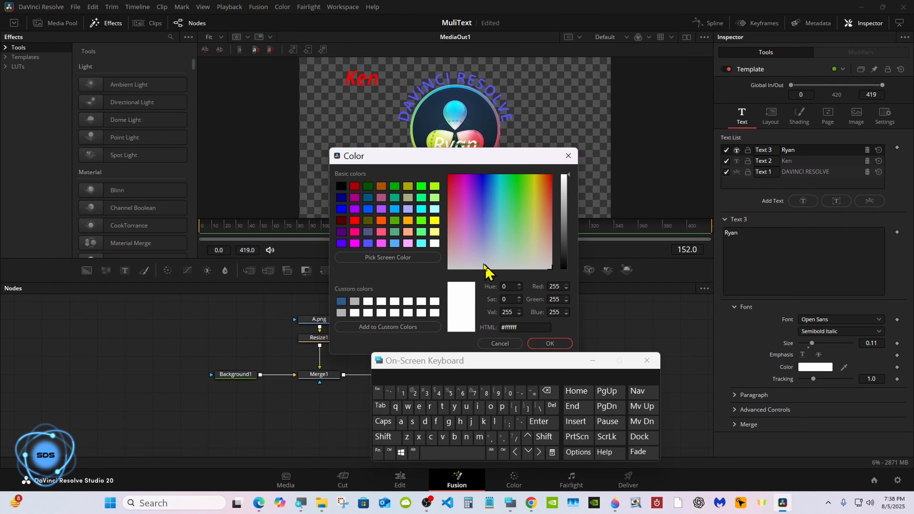
{"action": "left_click", "coordinate": [407, 220]}
{"action": "left_click", "coordinate": [549, 343]}
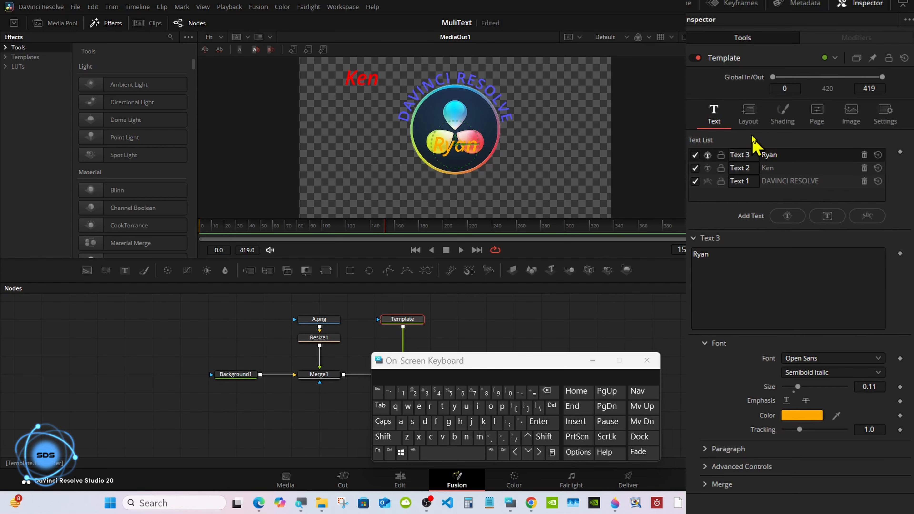
Step: Move Text 3 to the right of the logo by setting its layout center X to 0.8
{"action": "left_click", "coordinate": [748, 115]}
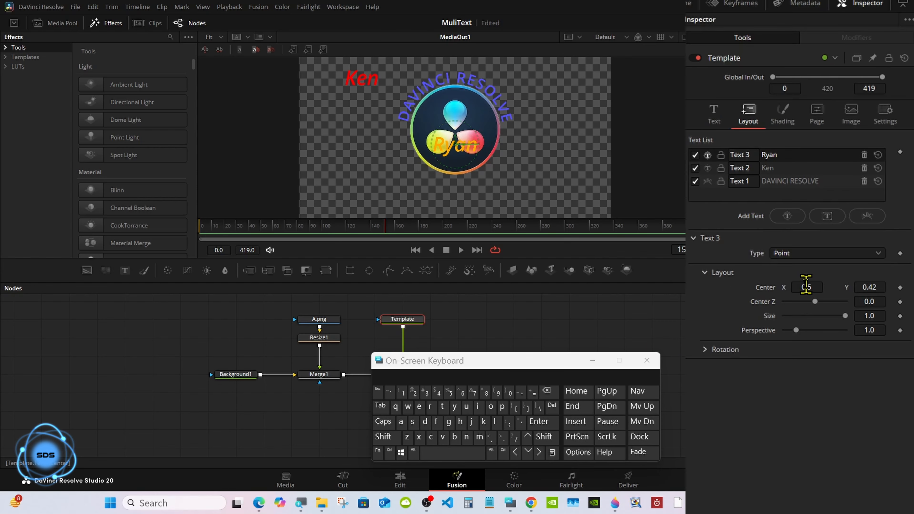
{"action": "left_click_drag", "start_coordinate": [806, 285], "coordinate": [814, 285]}
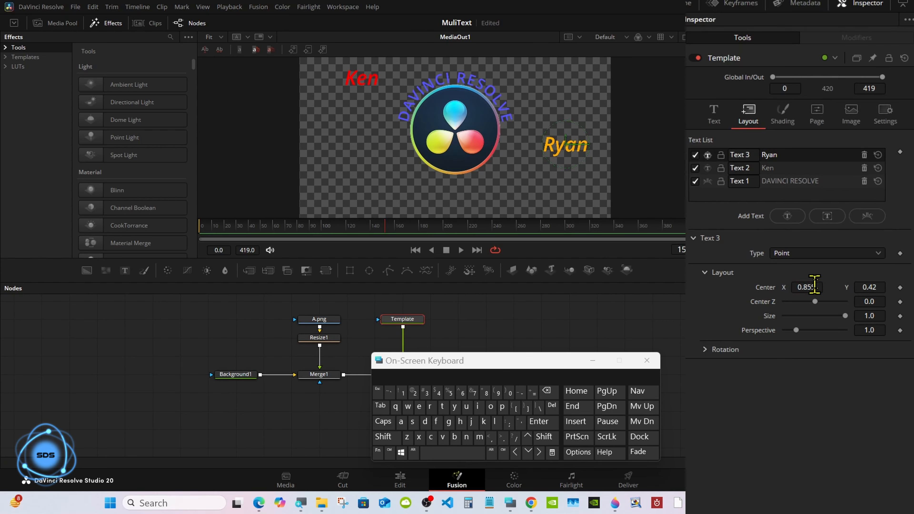
{"action": "left_click", "coordinate": [817, 286]}
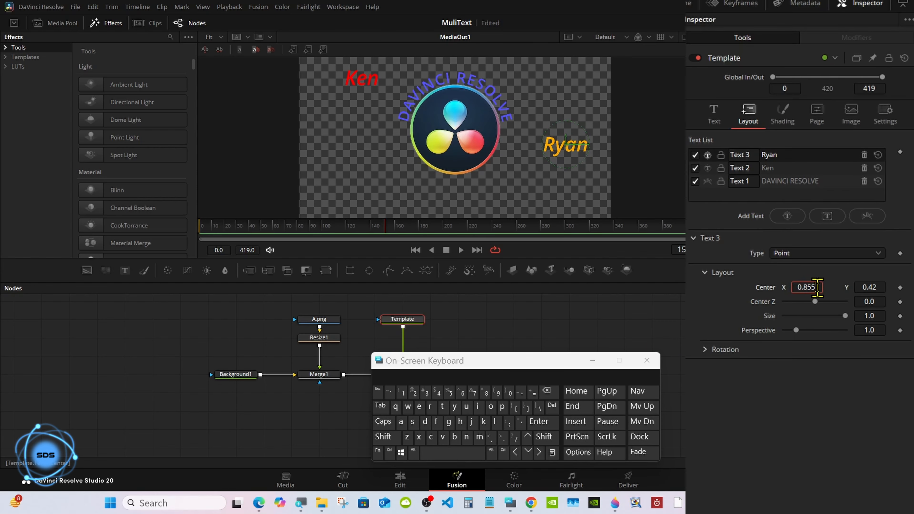
{"action": "left_click", "coordinate": [546, 391]}
{"action": "left_click", "coordinate": [546, 390]}
{"action": "left_click", "coordinate": [539, 421]}
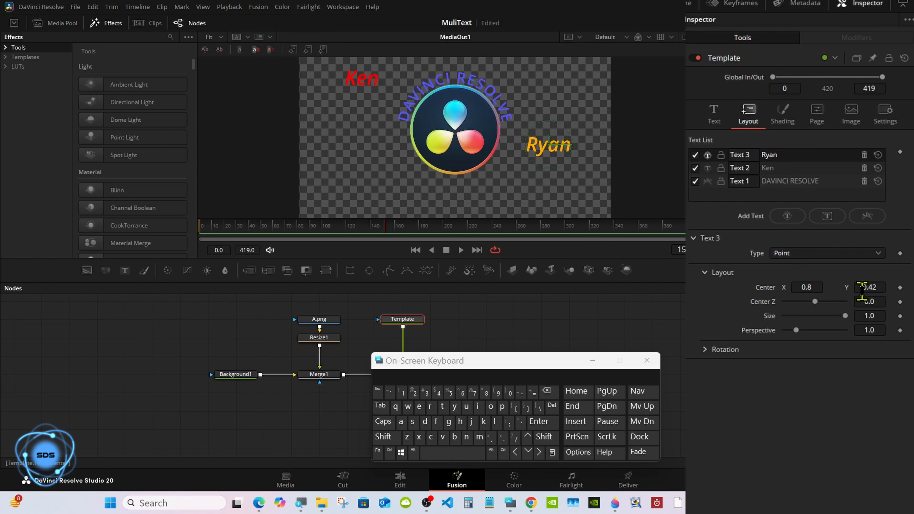
Step: Raise Text 3 level with Text 2 by setting its layout center Y to 0.8
{"action": "left_click_drag", "start_coordinate": [863, 287], "coordinate": [882, 287]}
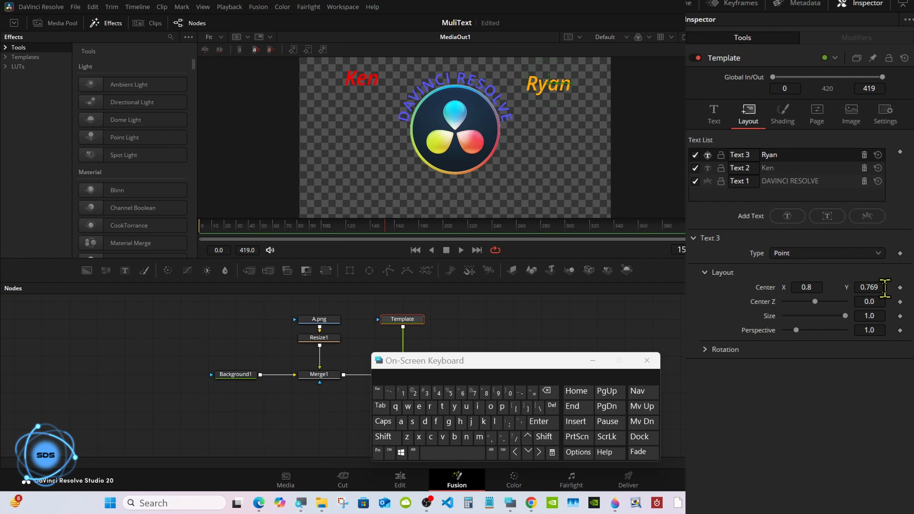
{"action": "left_click", "coordinate": [870, 287]}
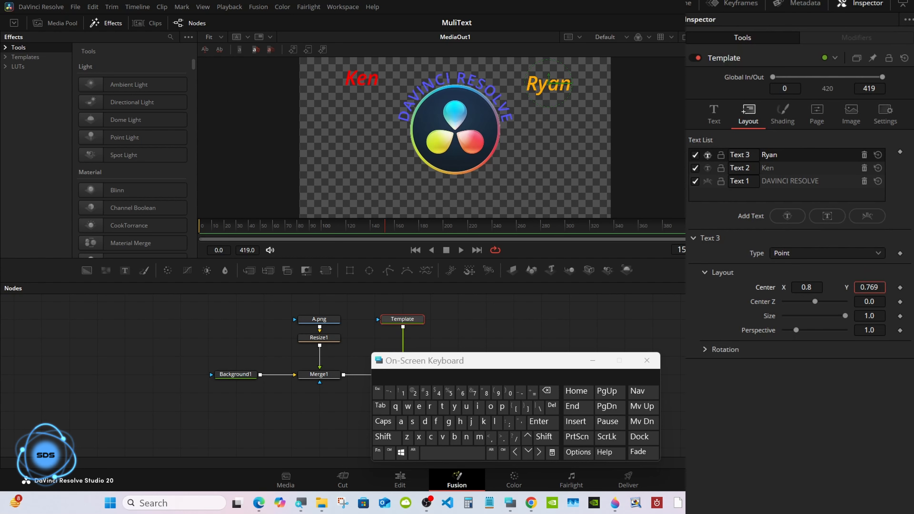
{"action": "left_click", "coordinate": [546, 390]}
{"action": "left_click", "coordinate": [546, 391]}
{"action": "left_click", "coordinate": [546, 390]}
{"action": "left_click", "coordinate": [486, 392]}
{"action": "left_click", "coordinate": [538, 421]}
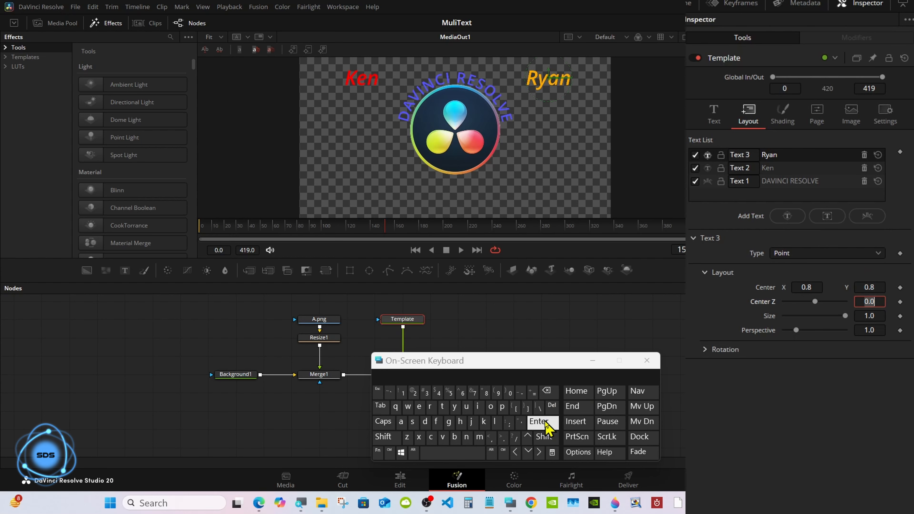
{"action": "left_click", "coordinate": [869, 301]}
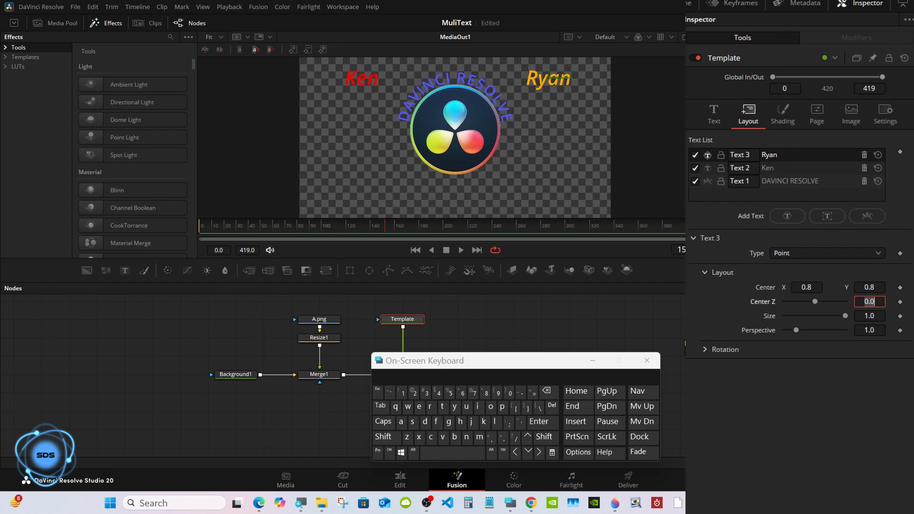
Step: Add a fourth text with a point layout to the Template node and replace its content with the third person's first name
{"action": "left_click", "coordinate": [717, 121]}
{"action": "left_click", "coordinate": [795, 216]}
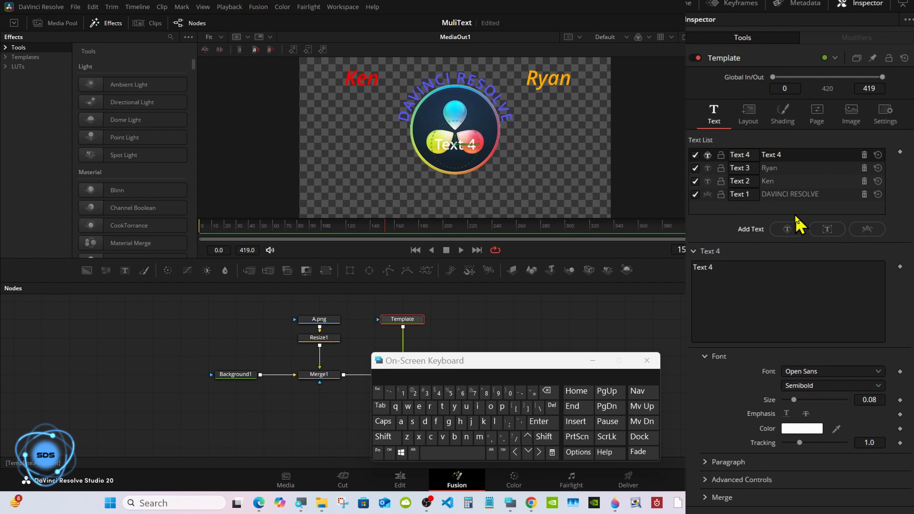
{"action": "left_click", "coordinate": [736, 274]}
{"action": "left_click", "coordinate": [549, 392]}
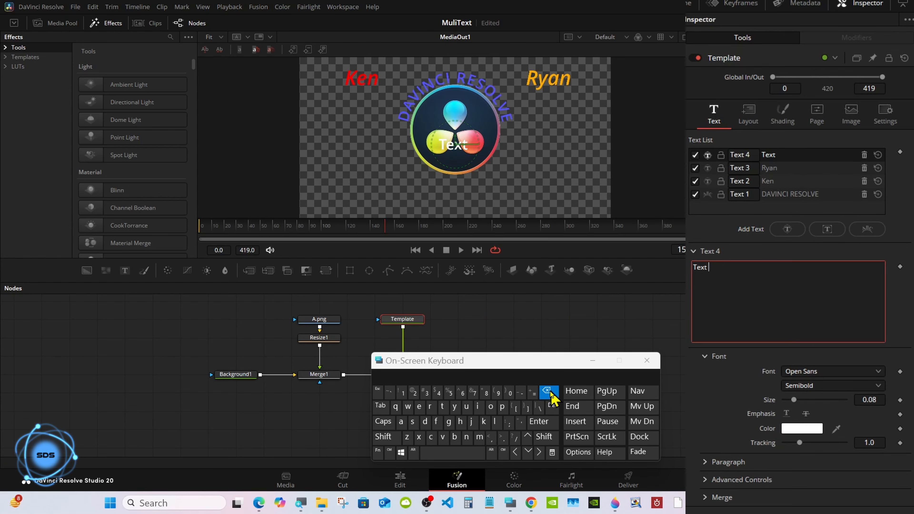
{"action": "left_click", "coordinate": [391, 436]}
{"action": "left_click", "coordinate": [454, 436]}
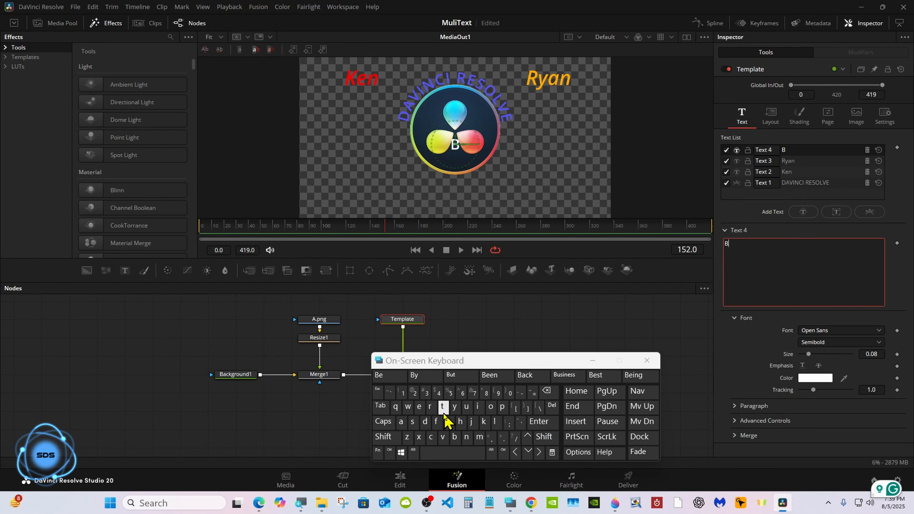
{"action": "left_click", "coordinate": [430, 406]}
{"action": "left_click", "coordinate": [455, 406]}
{"action": "left_click", "coordinate": [383, 375]}
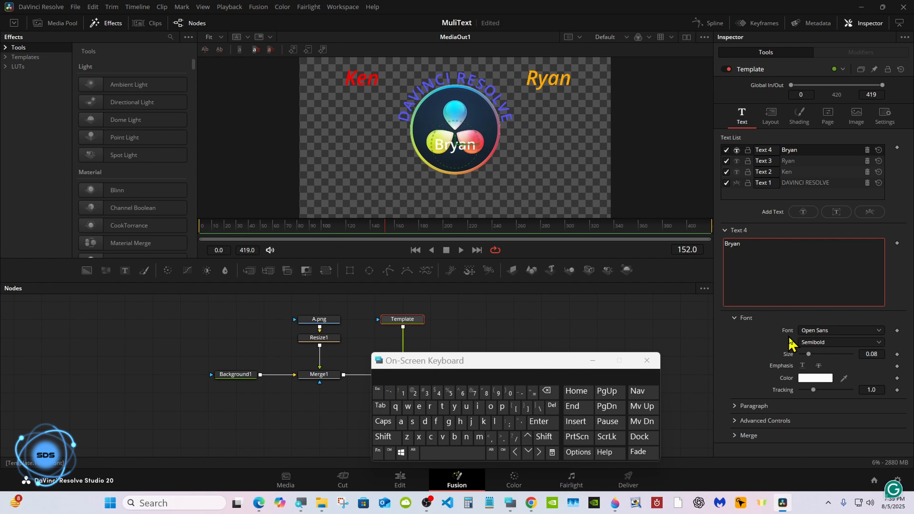
Step: Set Text 4's font style to Semibold Italic and its size to 0.11
{"action": "left_click", "coordinate": [808, 342]}
{"action": "left_click", "coordinate": [811, 434]}
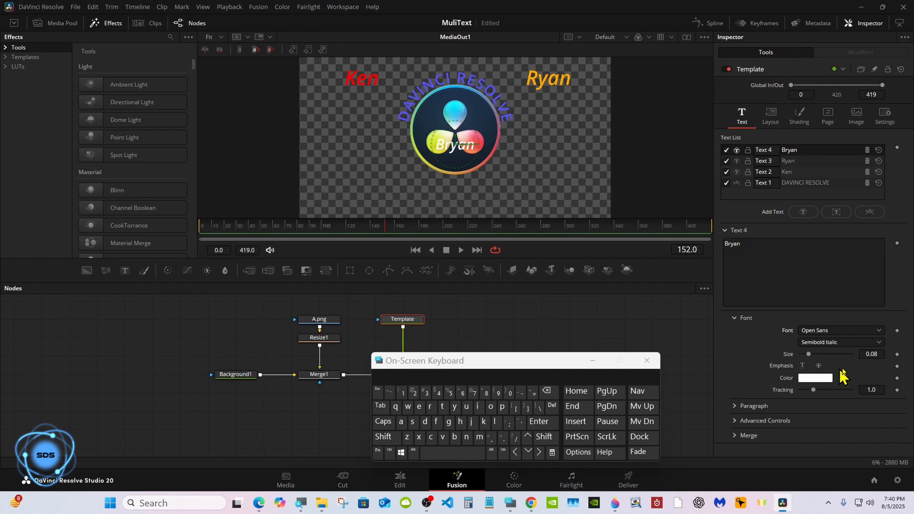
{"action": "left_click", "coordinate": [874, 354]}
{"action": "left_click", "coordinate": [547, 391]}
{"action": "left_click", "coordinate": [546, 391]}
{"action": "left_click", "coordinate": [402, 392]}
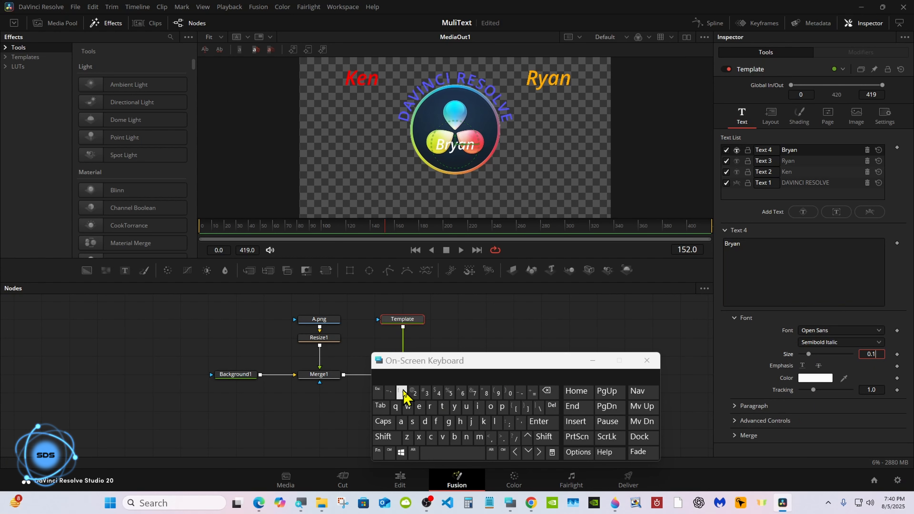
{"action": "left_click", "coordinate": [402, 391]}
{"action": "left_click", "coordinate": [541, 425]}
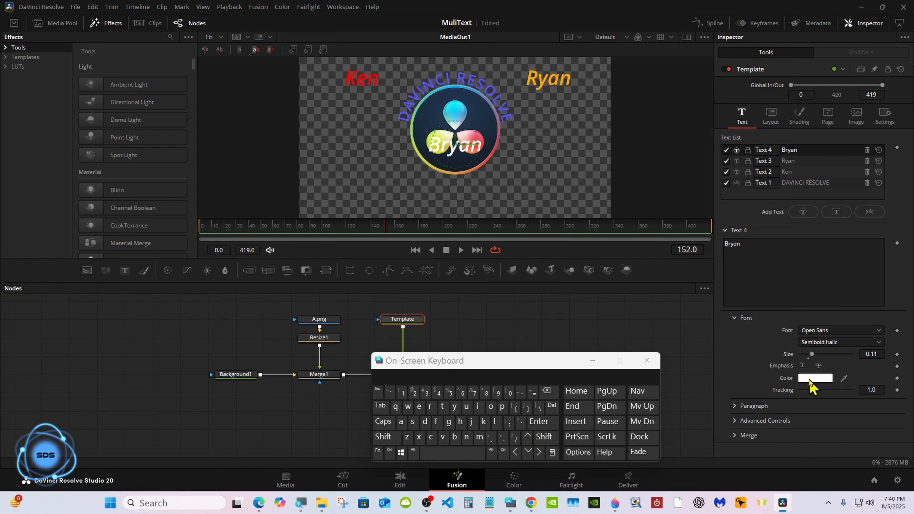
Step: Change Text 4's font color to the light cyan basic color #55ffff
{"action": "left_click", "coordinate": [811, 378]}
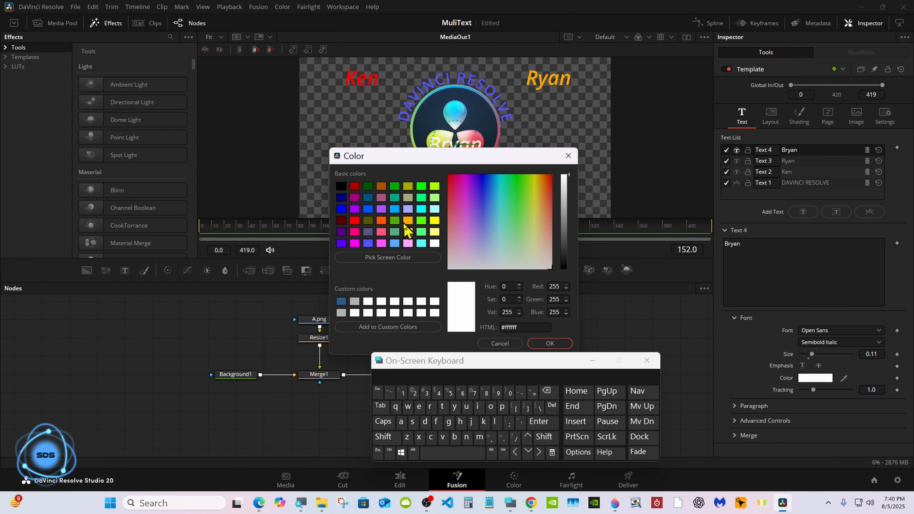
{"action": "left_click", "coordinate": [381, 220]}
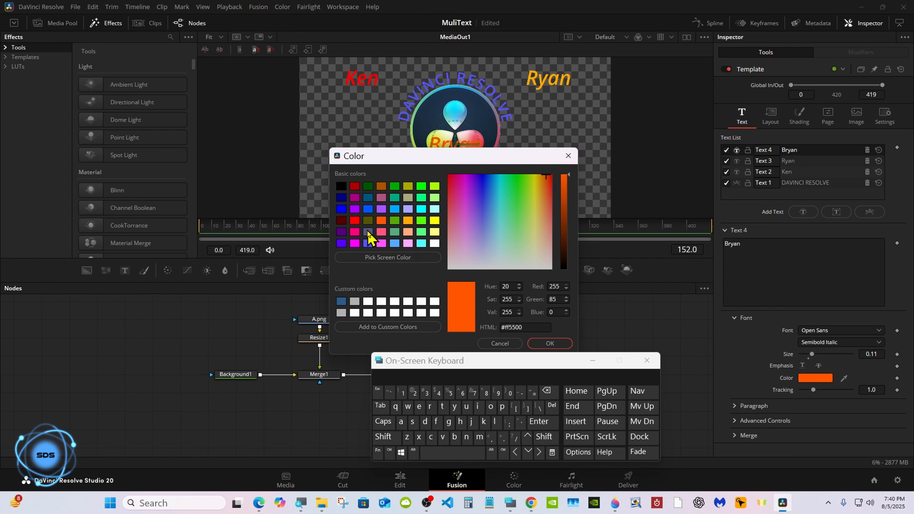
{"action": "left_click", "coordinate": [395, 243]}
{"action": "left_click", "coordinate": [421, 243]}
{"action": "left_click", "coordinate": [550, 344]}
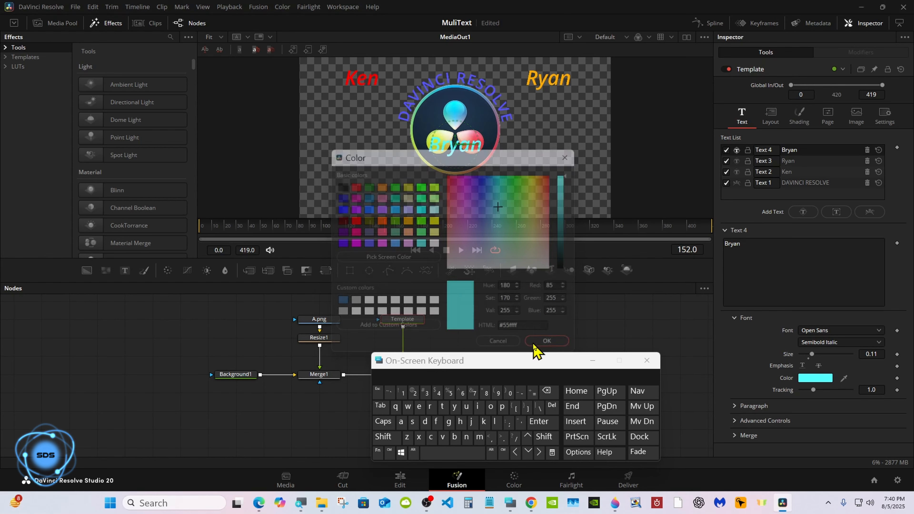
Step: Place Text 4 below Text 2, beside the logo, by setting its layout center X to 0.2 and Y to 0.2
{"action": "left_click", "coordinate": [748, 123]}
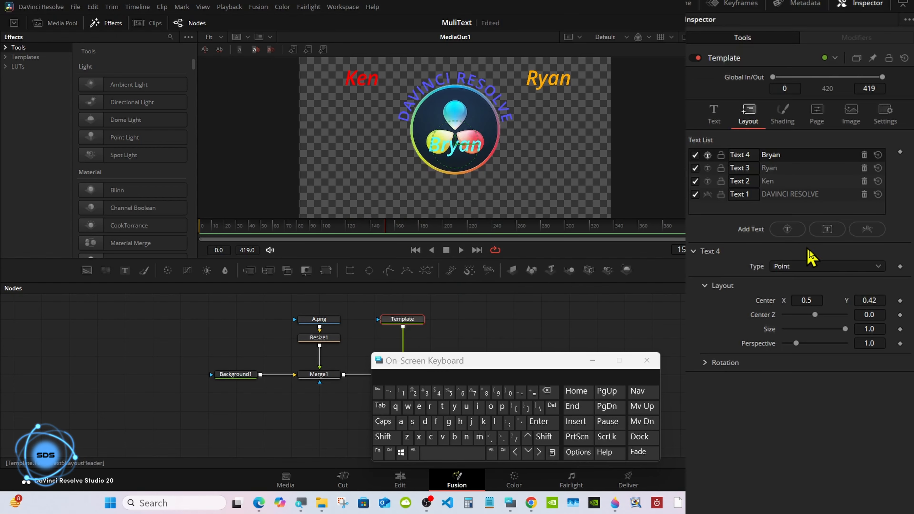
{"action": "left_click_drag", "start_coordinate": [817, 300], "coordinate": [813, 300]}
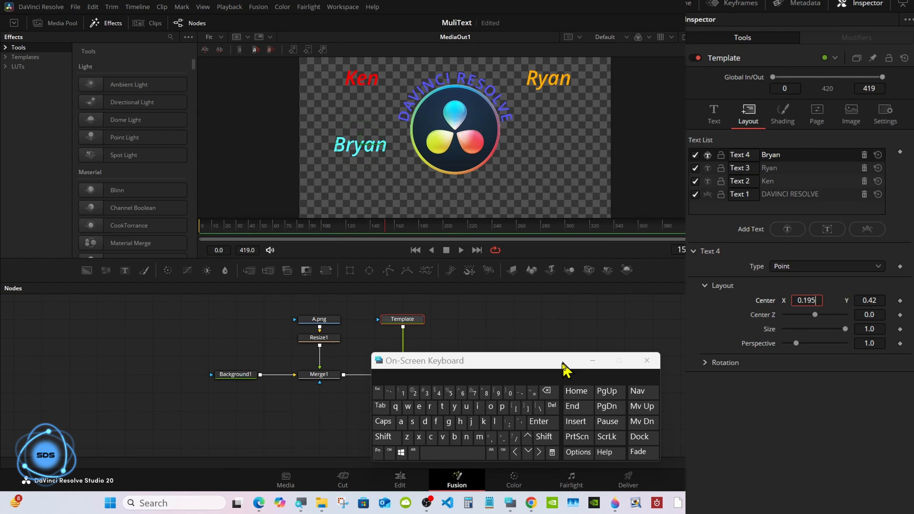
{"action": "left_click", "coordinate": [546, 390]}
{"action": "left_click", "coordinate": [546, 390]}
{"action": "left_click", "coordinate": [546, 390]}
{"action": "left_click", "coordinate": [415, 392]}
{"action": "left_click", "coordinate": [541, 422]}
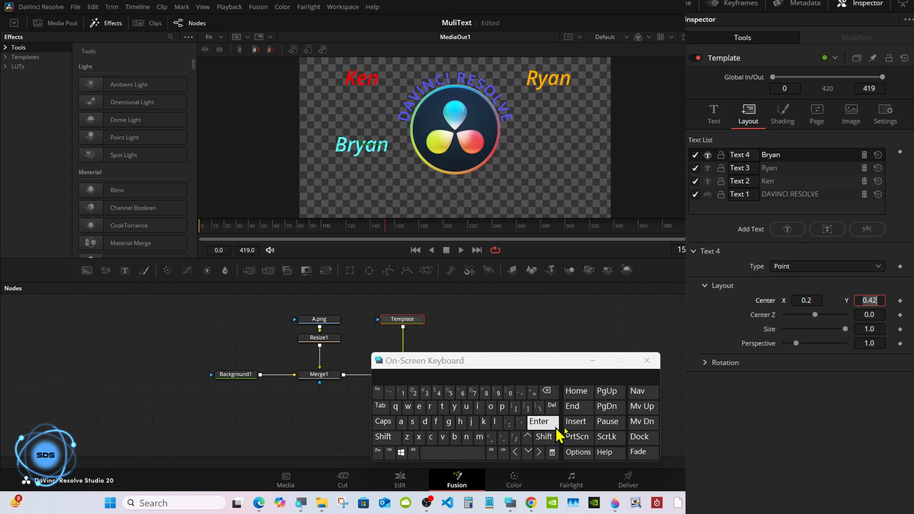
{"action": "left_click_drag", "start_coordinate": [874, 298], "coordinate": [879, 300]}
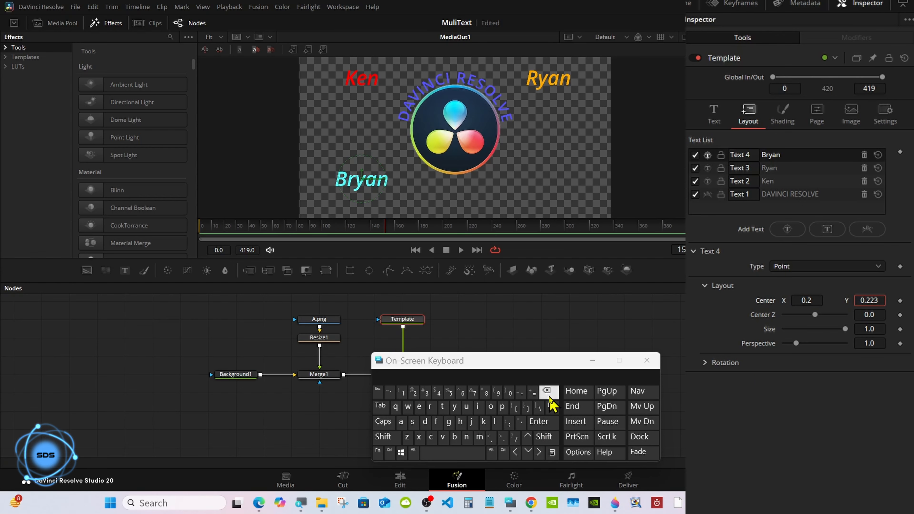
{"action": "left_click", "coordinate": [541, 422]}
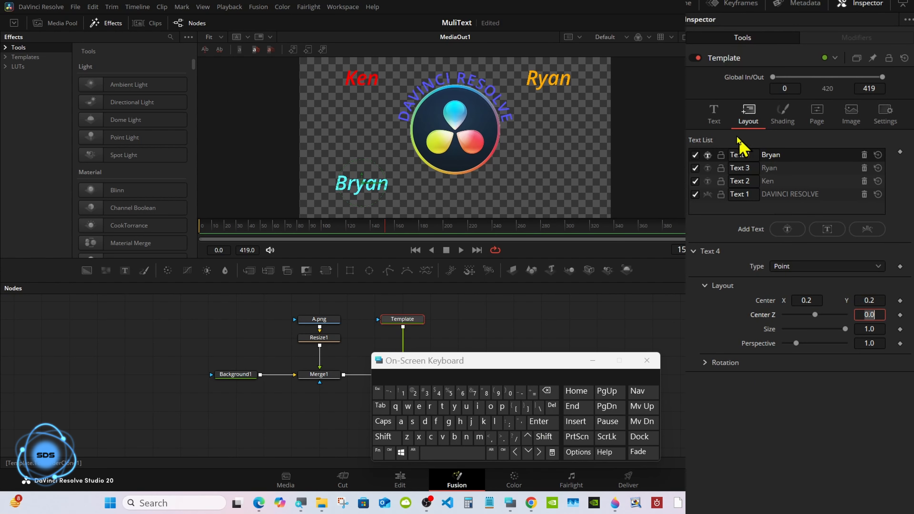
Step: Add a fifth text with a point layout to the Template node and replace its content with the fourth person's first name
{"action": "left_click", "coordinate": [715, 122]}
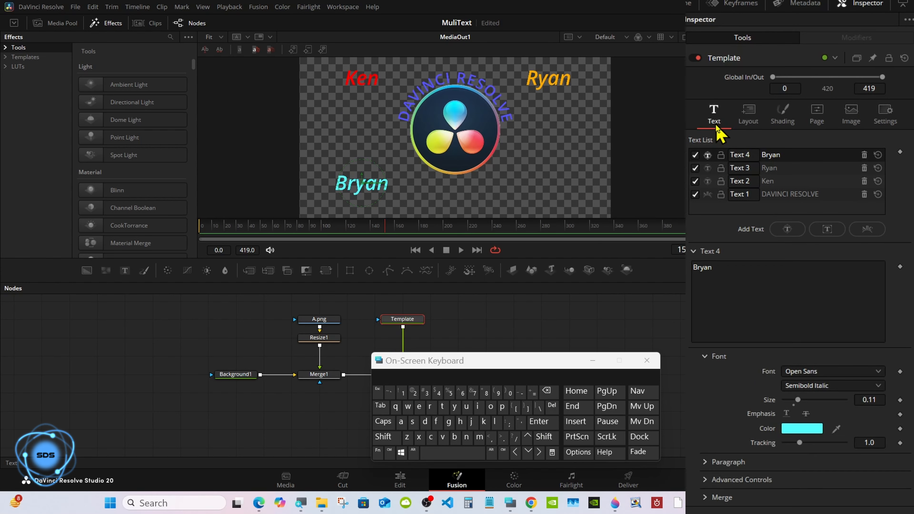
{"action": "left_click", "coordinate": [787, 229]}
{"action": "left_click", "coordinate": [714, 281]}
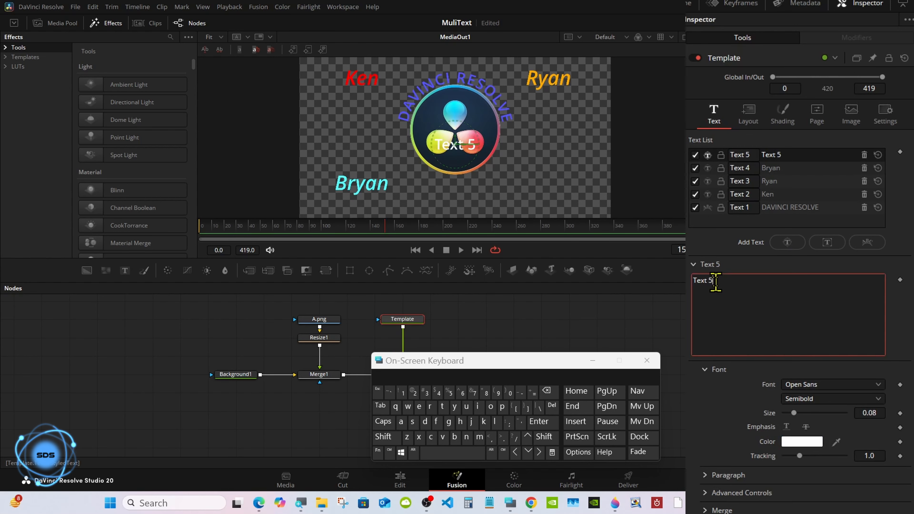
{"action": "left_click", "coordinate": [546, 390]}
{"action": "left_click", "coordinate": [546, 390]}
{"action": "left_click", "coordinate": [546, 390]}
{"action": "left_click", "coordinate": [546, 390]}
{"action": "left_click", "coordinate": [546, 390]}
{"action": "left_click", "coordinate": [546, 391]}
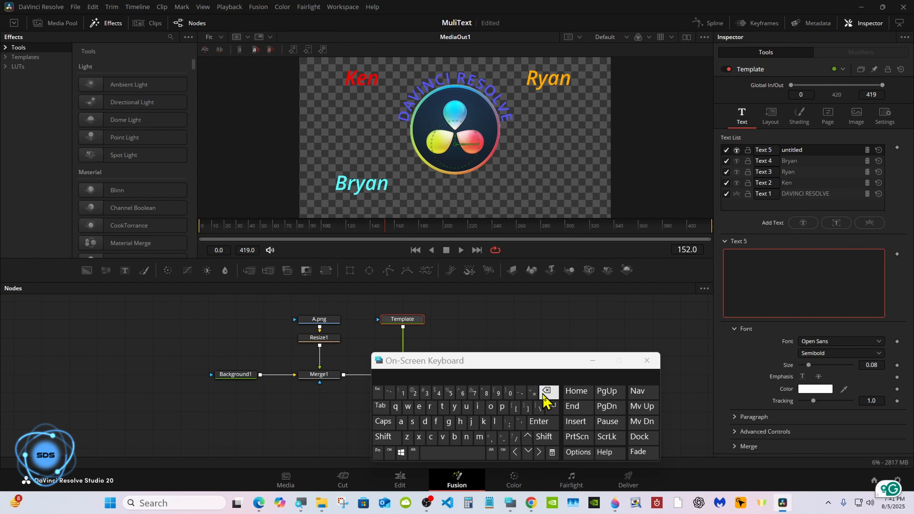
{"action": "left_click", "coordinate": [383, 436]}
{"action": "left_click", "coordinate": [412, 421]}
{"action": "left_click", "coordinate": [442, 407]}
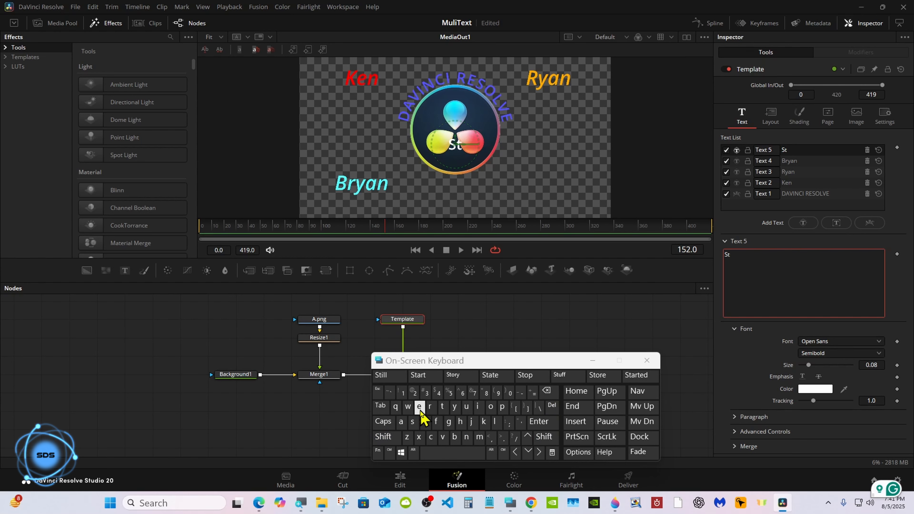
{"action": "left_click", "coordinate": [419, 407]}
{"action": "left_click", "coordinate": [442, 437]}
{"action": "left_click", "coordinate": [390, 376]}
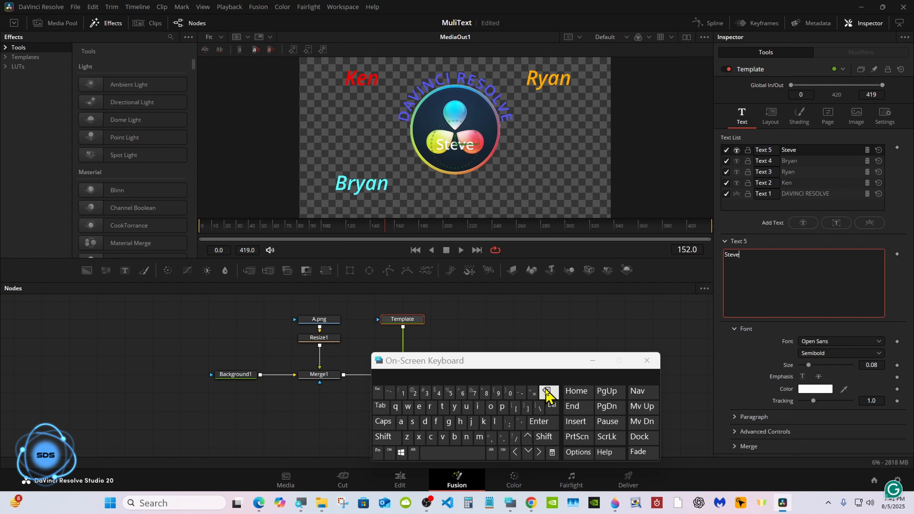
Step: Set Text 5's font style to Semibold Italic and its size to 0.11
{"action": "left_click", "coordinate": [822, 353]}
{"action": "left_click", "coordinate": [819, 440]}
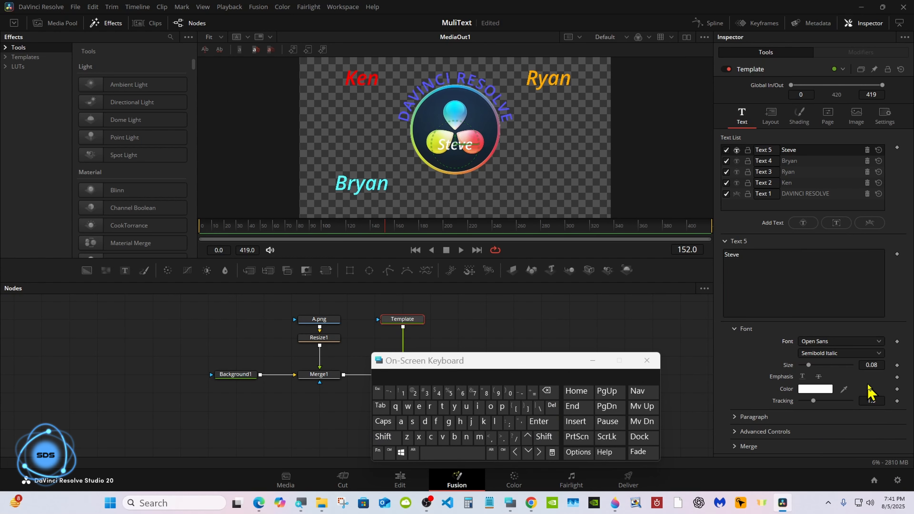
{"action": "left_click", "coordinate": [876, 365]}
{"action": "left_click", "coordinate": [546, 390]}
{"action": "left_click", "coordinate": [546, 390]}
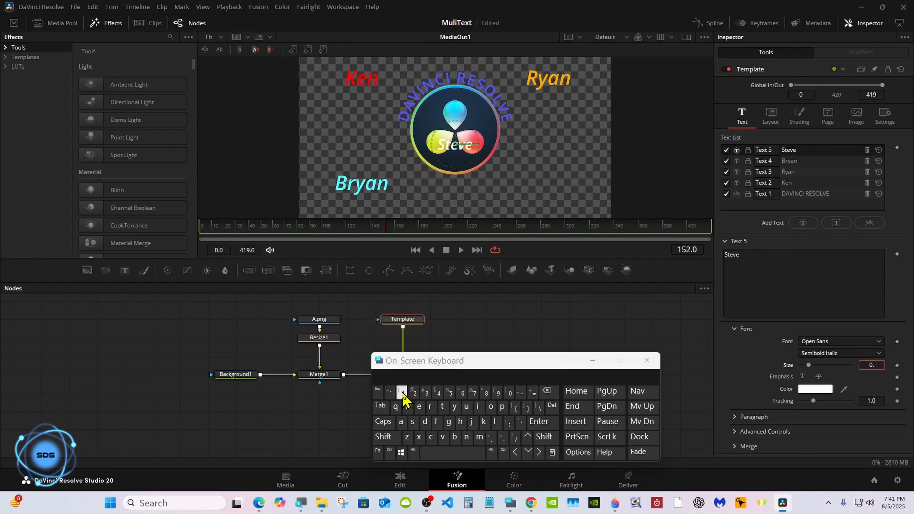
{"action": "double_click", "coordinate": [402, 392]}
{"action": "left_click", "coordinate": [538, 421]}
Step: Change Text 5's font color to the medium green basic color
{"action": "left_click_drag", "start_coordinate": [523, 366], "coordinate": [539, 366]}
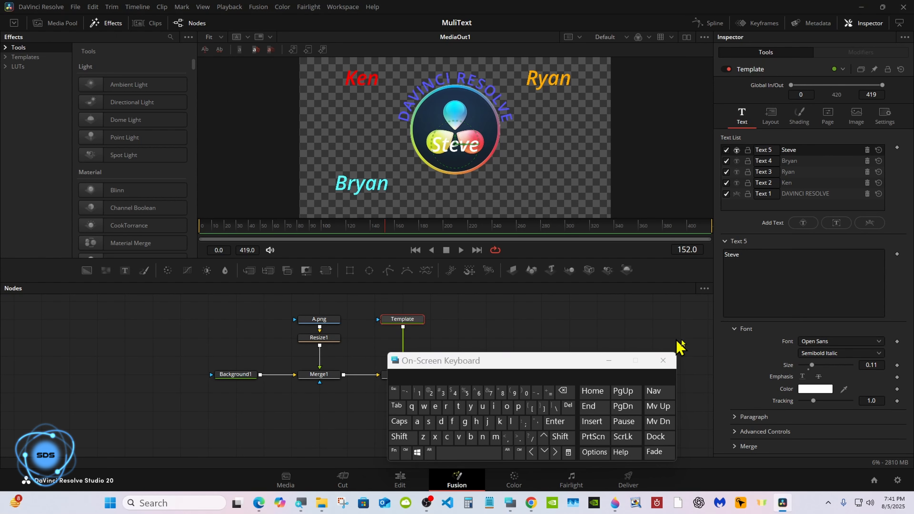
{"action": "left_click", "coordinate": [800, 390]}
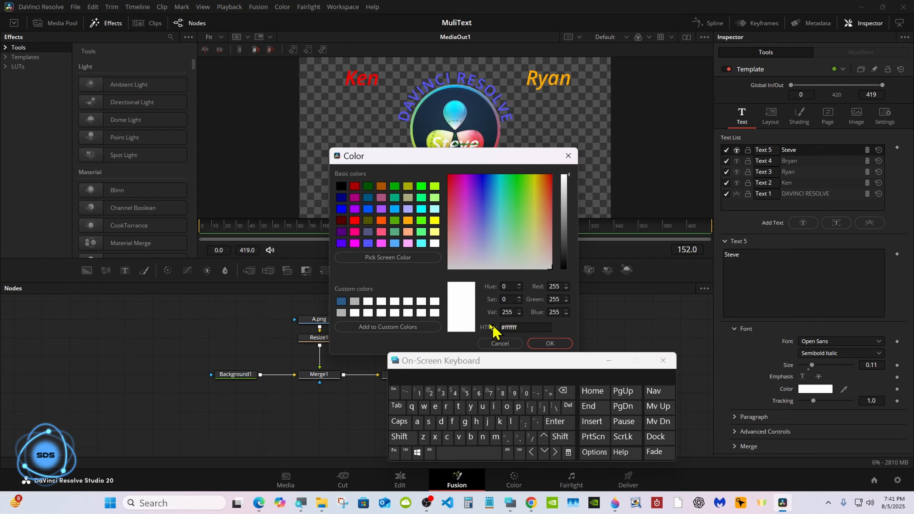
{"action": "left_click", "coordinate": [394, 187]}
{"action": "left_click", "coordinate": [550, 343]}
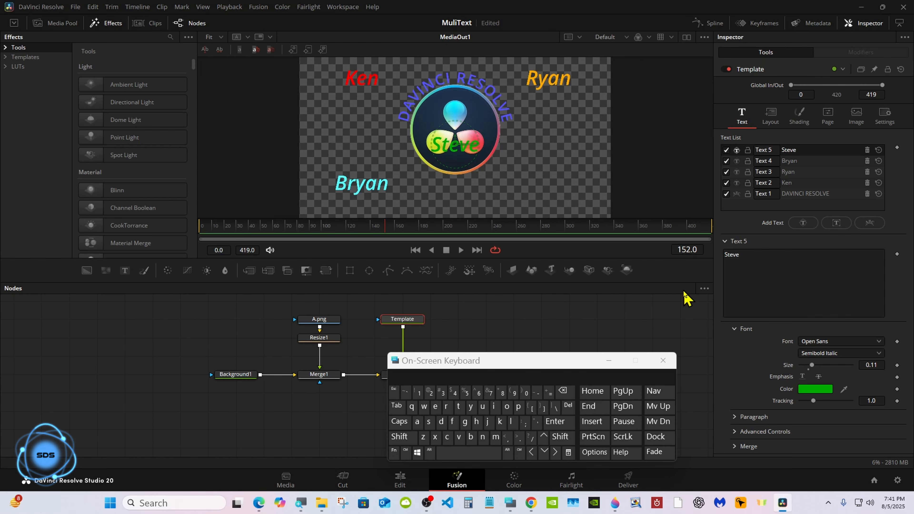
Step: Place Text 5 below Text 3, beside the logo, by setting its layout center X to 0.8 and Y to 0.2
{"action": "left_click", "coordinate": [770, 116]}
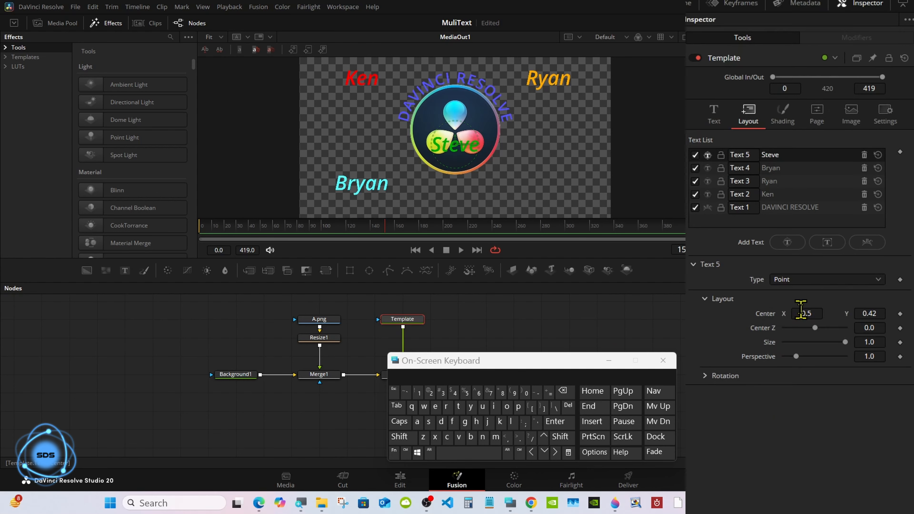
{"action": "left_click_drag", "start_coordinate": [800, 309], "coordinate": [817, 309]}
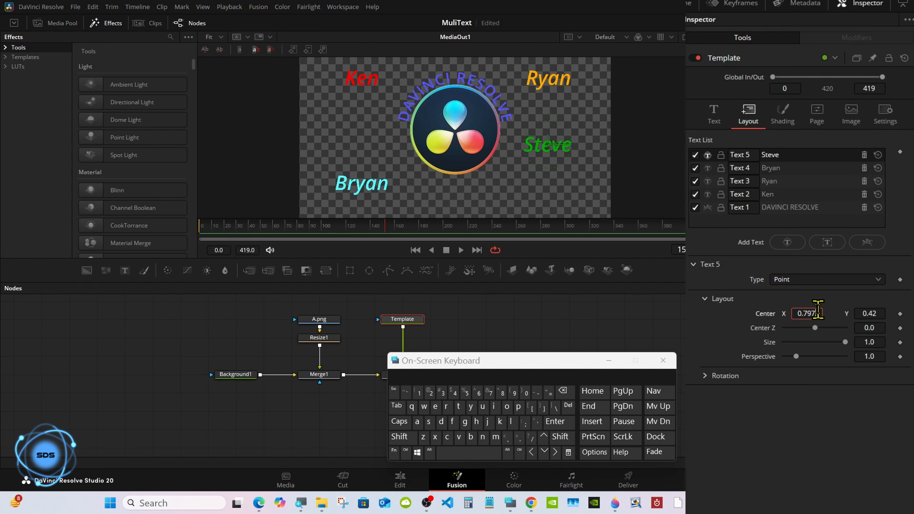
{"action": "left_click", "coordinate": [562, 391]}
{"action": "left_click", "coordinate": [562, 391]}
{"action": "left_click", "coordinate": [562, 391]}
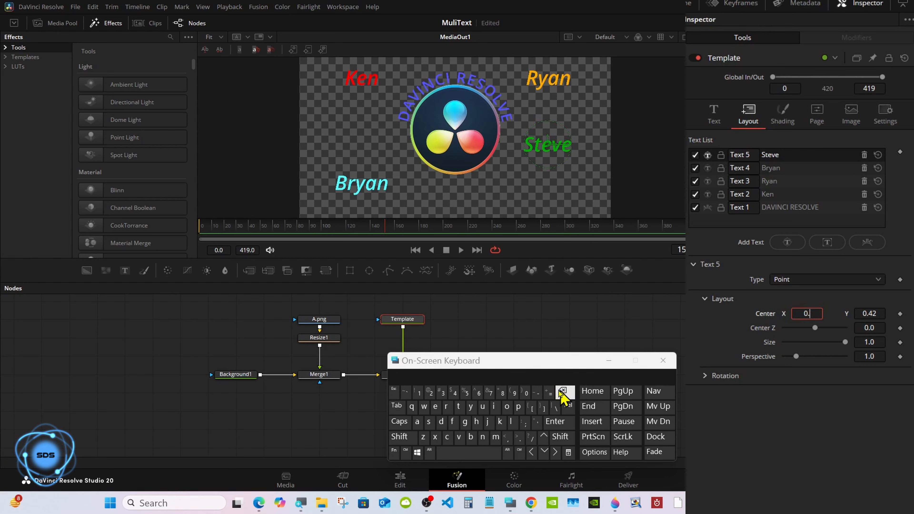
{"action": "left_click", "coordinate": [502, 392]}
{"action": "left_click", "coordinate": [555, 421]}
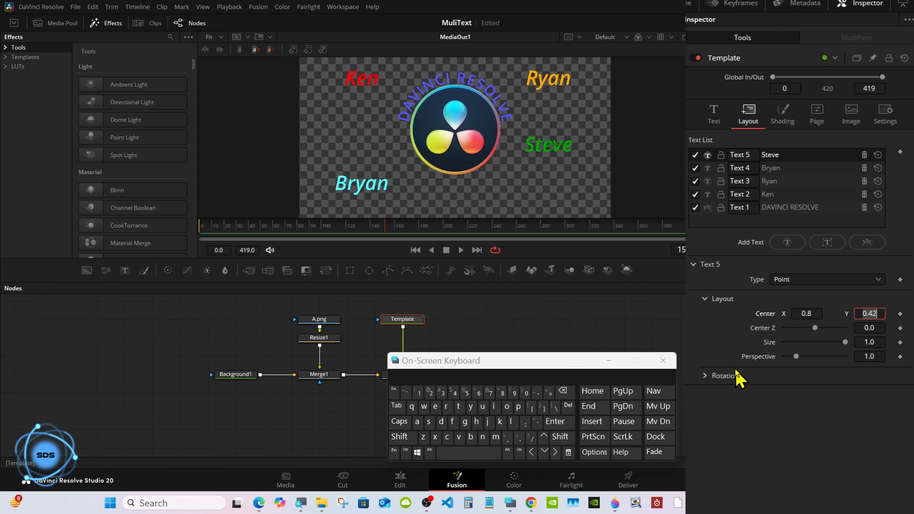
{"action": "left_click", "coordinate": [733, 342]}
{"action": "left_click_drag", "start_coordinate": [879, 316], "coordinate": [869, 316]}
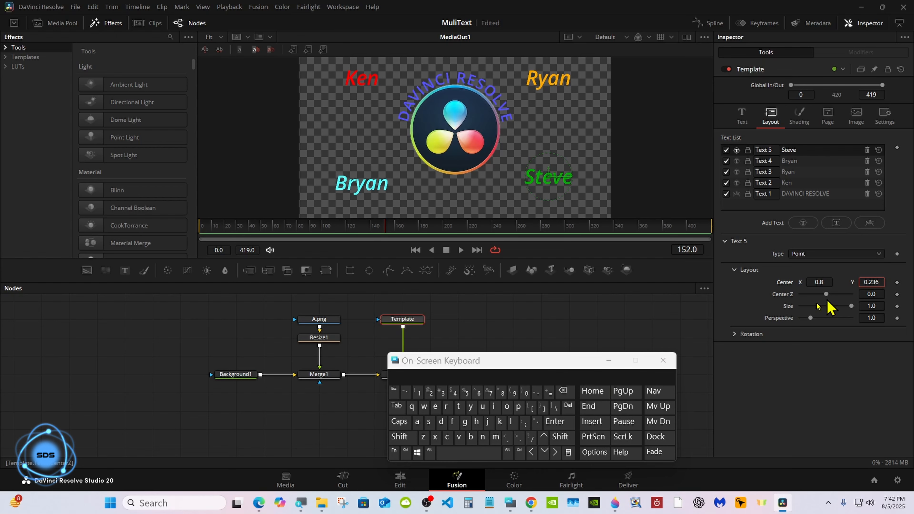
{"action": "left_click", "coordinate": [562, 391]}
{"action": "left_click", "coordinate": [562, 391]}
{"action": "left_click", "coordinate": [556, 422]}
Step: Fade in the logo by keyframing Merge1's Blend at 0.0 on frame 30 and 1.0 on frame 60
{"action": "left_click_drag", "start_coordinate": [516, 363], "coordinate": [676, 367]}
{"action": "left_click_drag", "start_coordinate": [245, 228], "coordinate": [184, 227]}
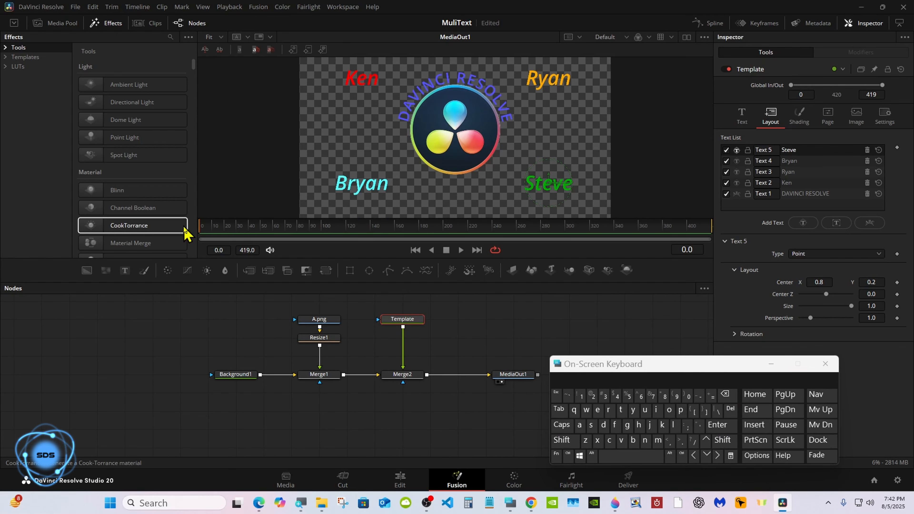
{"action": "left_click", "coordinate": [318, 375]}
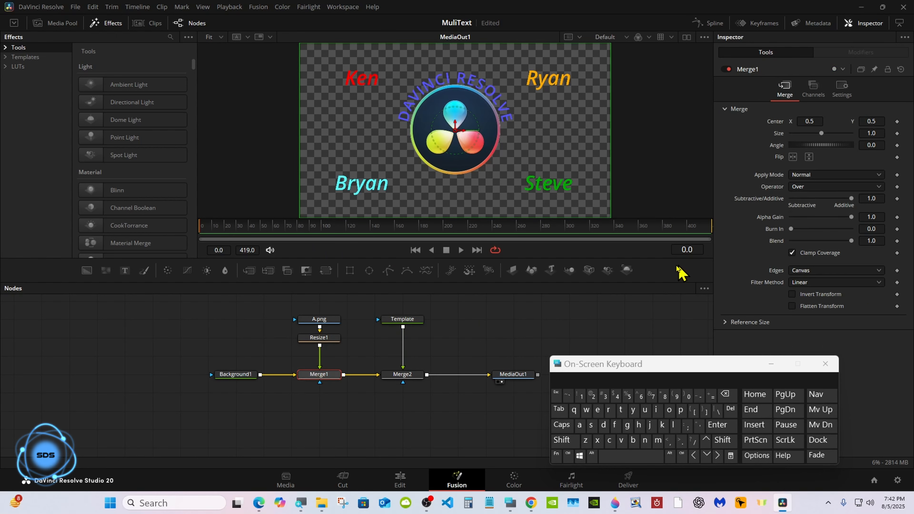
{"action": "left_click_drag", "start_coordinate": [227, 228], "coordinate": [235, 229]}
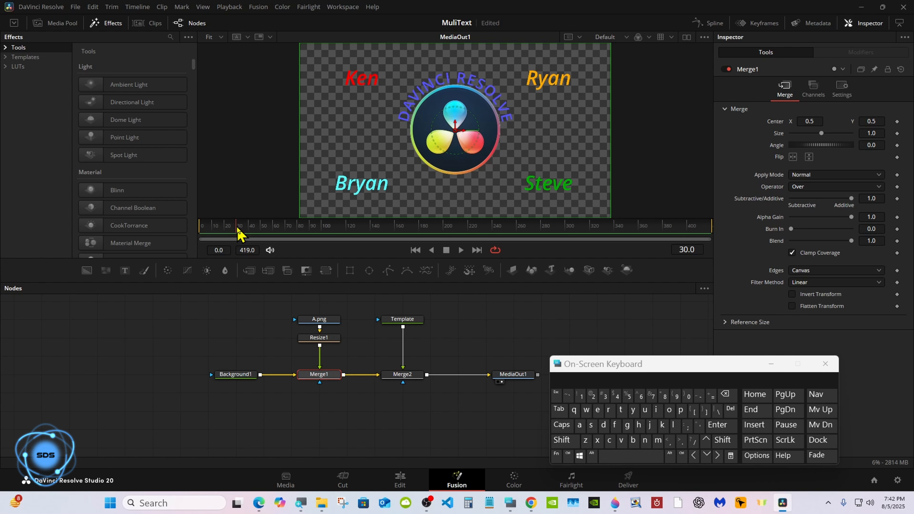
{"action": "left_click_drag", "start_coordinate": [850, 241], "coordinate": [781, 245]}
{"action": "left_click", "coordinate": [899, 264]}
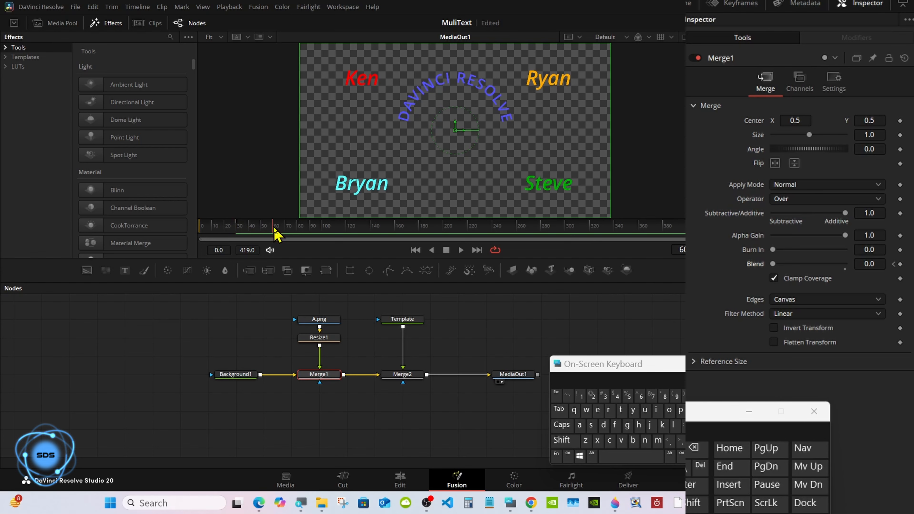
{"action": "left_click_drag", "start_coordinate": [772, 264], "coordinate": [866, 262]}
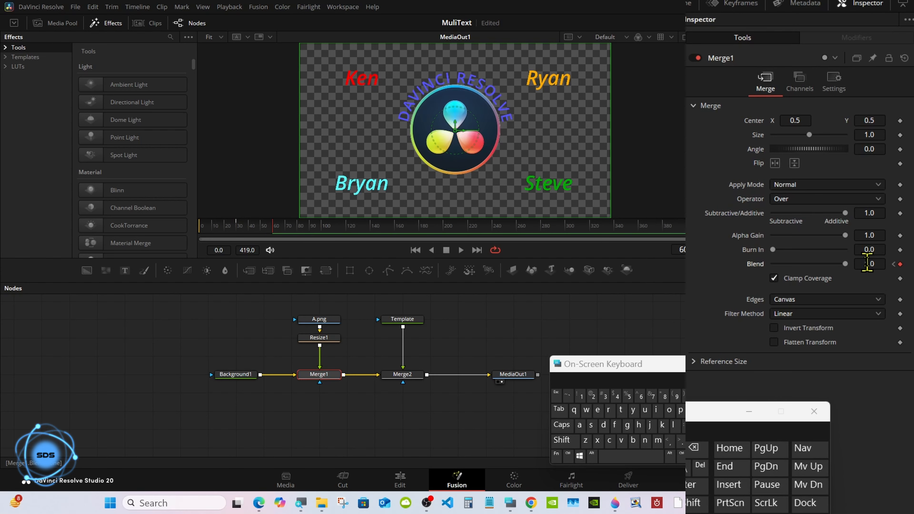
Step: Try a Z rotation of about 170.8 on the Template node's circular DAVINCI RESOLVE text and reset it
{"action": "left_click", "coordinate": [389, 320]}
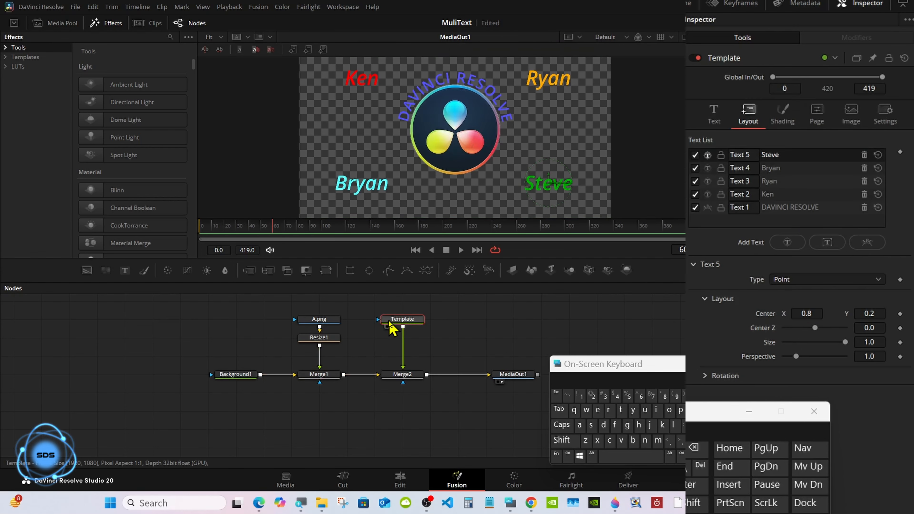
{"action": "left_click_drag", "start_coordinate": [612, 363], "coordinate": [512, 363]}
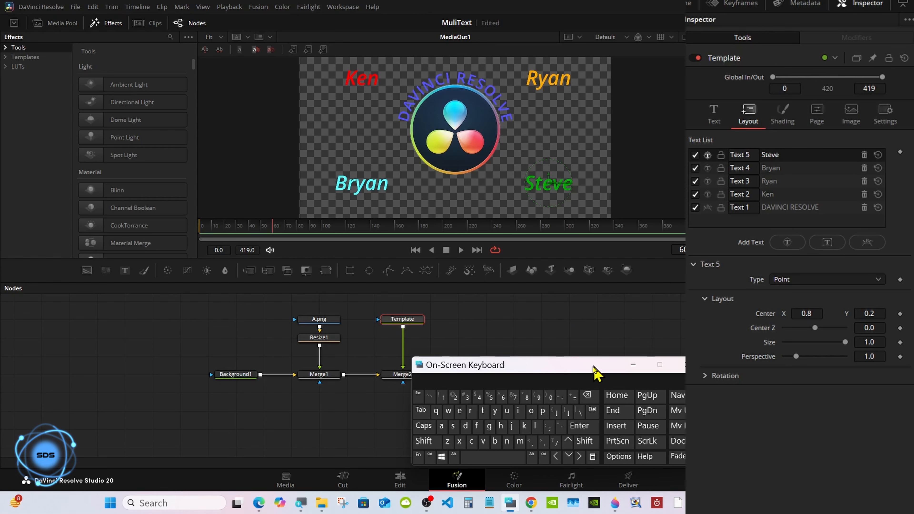
{"action": "left_click", "coordinate": [778, 208]}
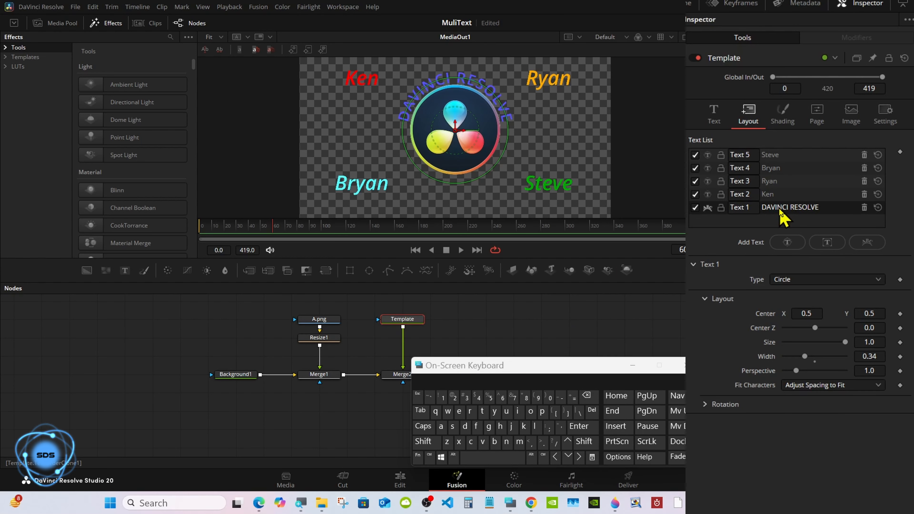
{"action": "left_click", "coordinate": [707, 404]}
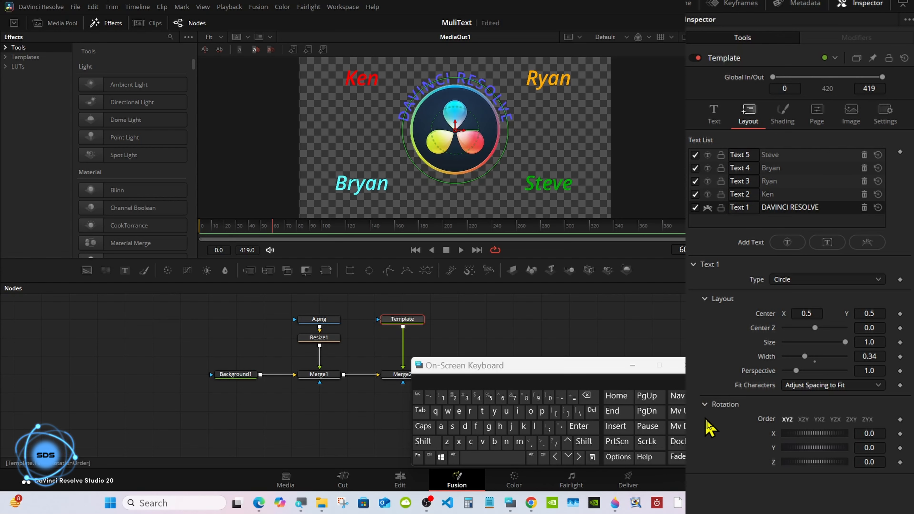
{"action": "left_click_drag", "start_coordinate": [801, 464], "coordinate": [834, 465]}
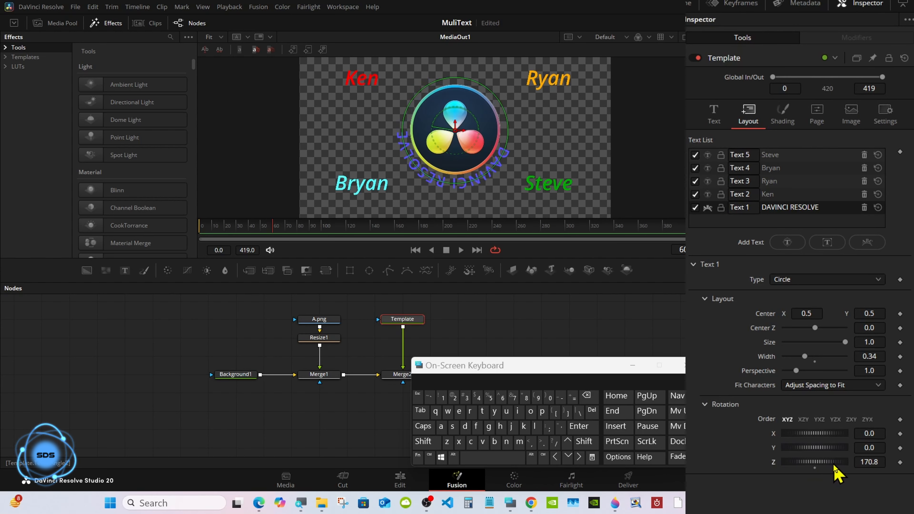
{"action": "left_click", "coordinate": [814, 468]}
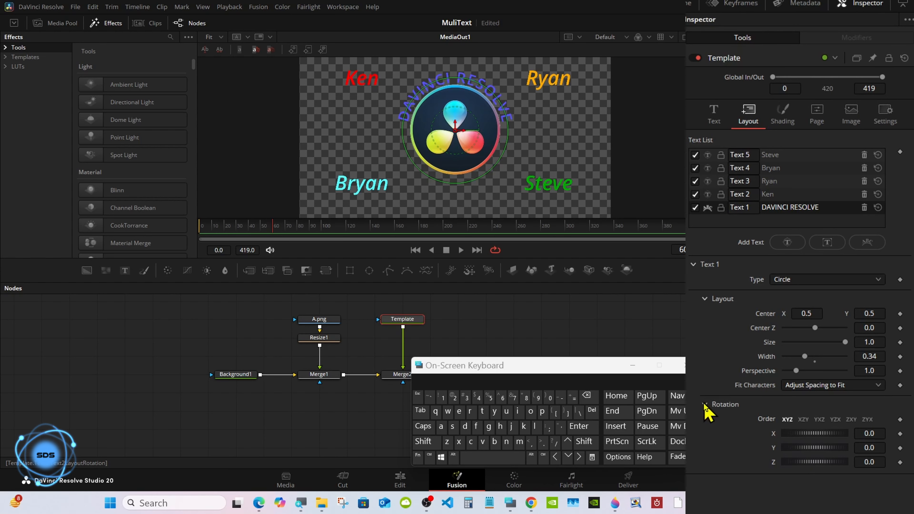
{"action": "left_click", "coordinate": [704, 405]}
Step: Move Text 2 outside the frame by setting its layout center X to -0.2 and keyframe the center at frame 60
{"action": "left_click", "coordinate": [777, 194]}
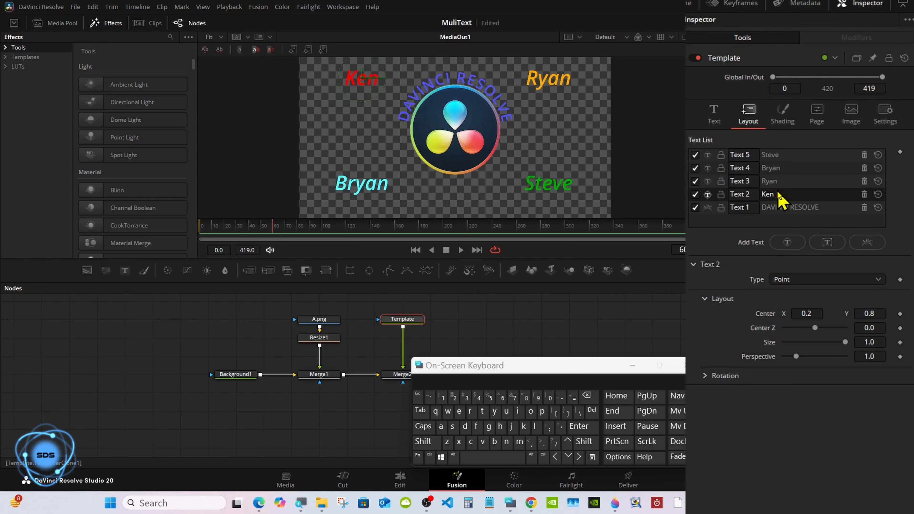
{"action": "left_click_drag", "start_coordinate": [553, 371], "coordinate": [640, 361]}
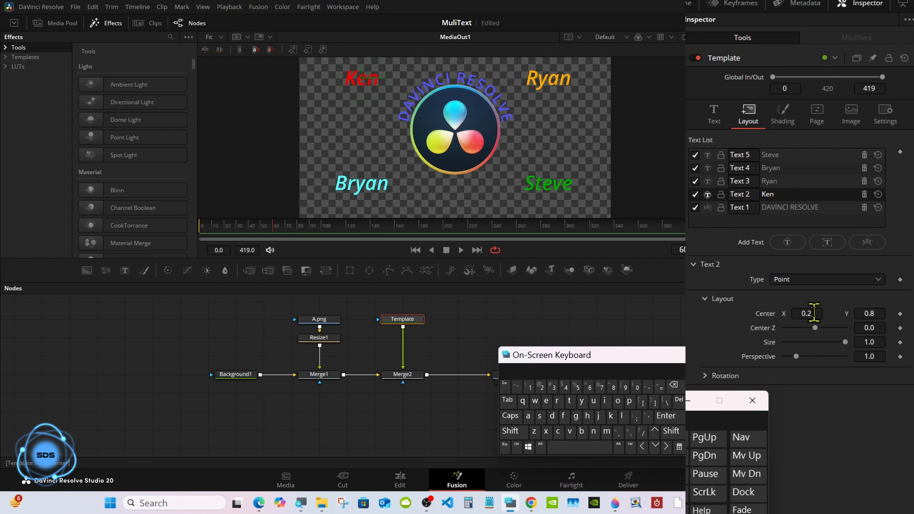
{"action": "left_click_drag", "start_coordinate": [811, 313], "coordinate": [770, 313]}
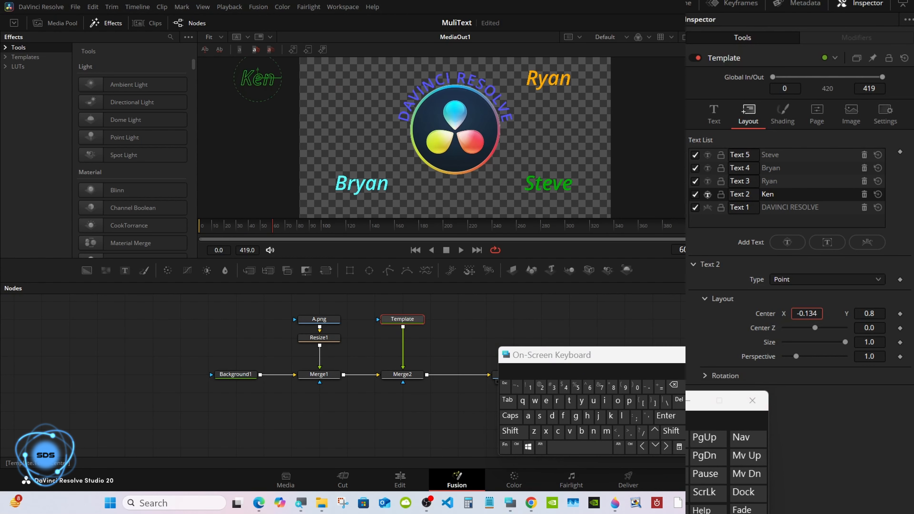
{"action": "left_click", "coordinate": [673, 384]}
{"action": "left_click", "coordinate": [673, 384]}
{"action": "left_click", "coordinate": [673, 384]}
{"action": "left_click", "coordinate": [541, 387]}
{"action": "left_click", "coordinate": [665, 415]}
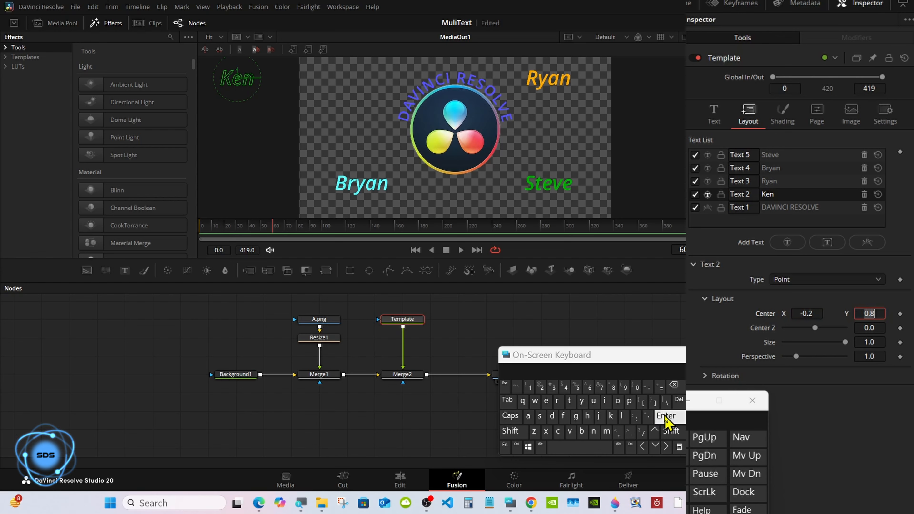
{"action": "left_click", "coordinate": [899, 314]}
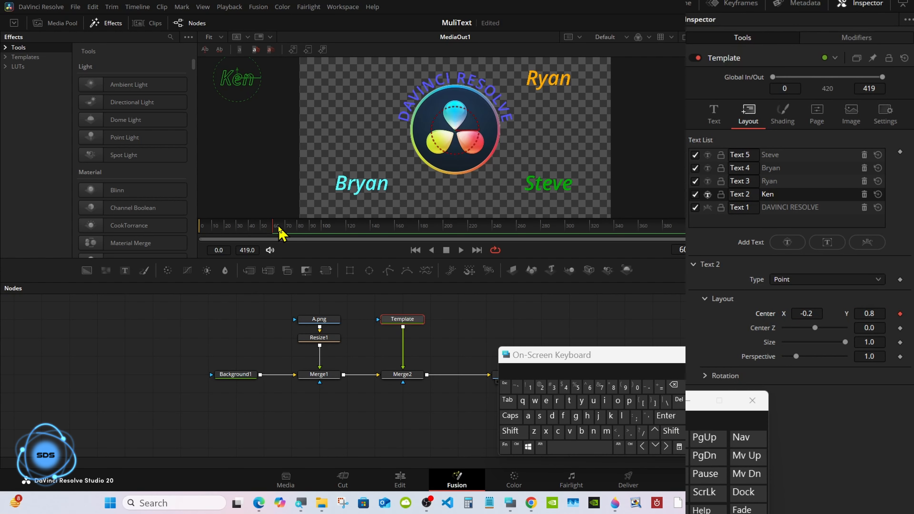
Step: Add a second keyframe for Text 2's layout center at frame 90, keeping the same position
{"action": "left_click_drag", "start_coordinate": [277, 227], "coordinate": [309, 227]}
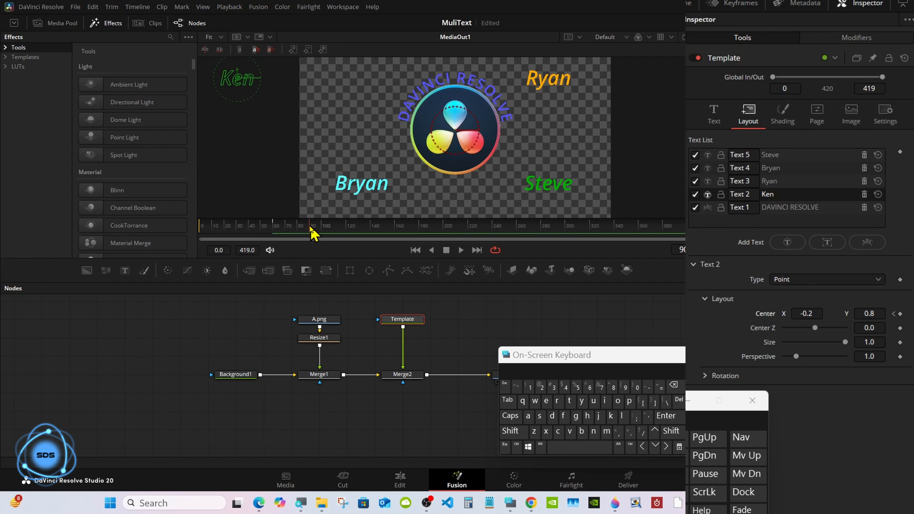
{"action": "left_click", "coordinate": [431, 250]}
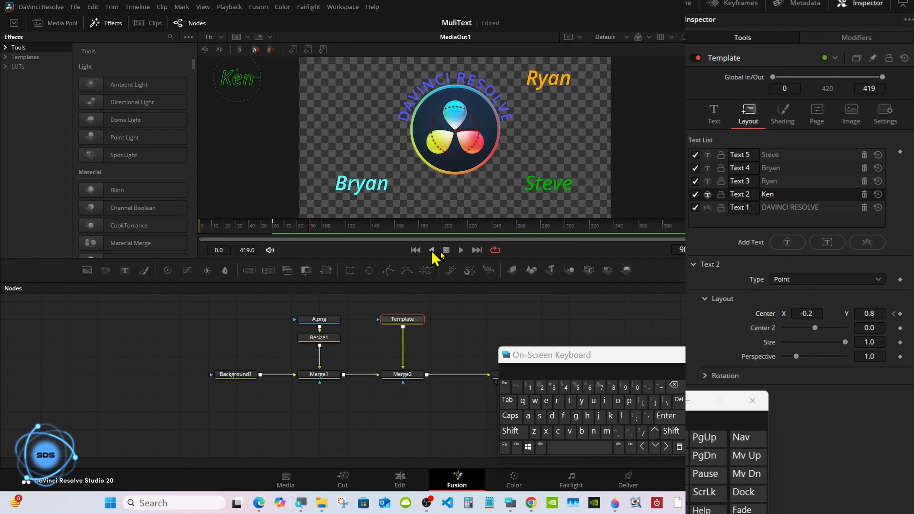
{"action": "left_click", "coordinate": [899, 313]}
Step: Bring Text 2 into the frame by setting its layout center X to 0.2 at frame 120
{"action": "mouse_move", "coordinate": [329, 240]}
{"action": "left_mouse_down"}
{"action": "mouse_move", "coordinate": [233, 232]}
{"action": "mouse_move", "coordinate": [339, 234]}
{"action": "left_mouse_up"}
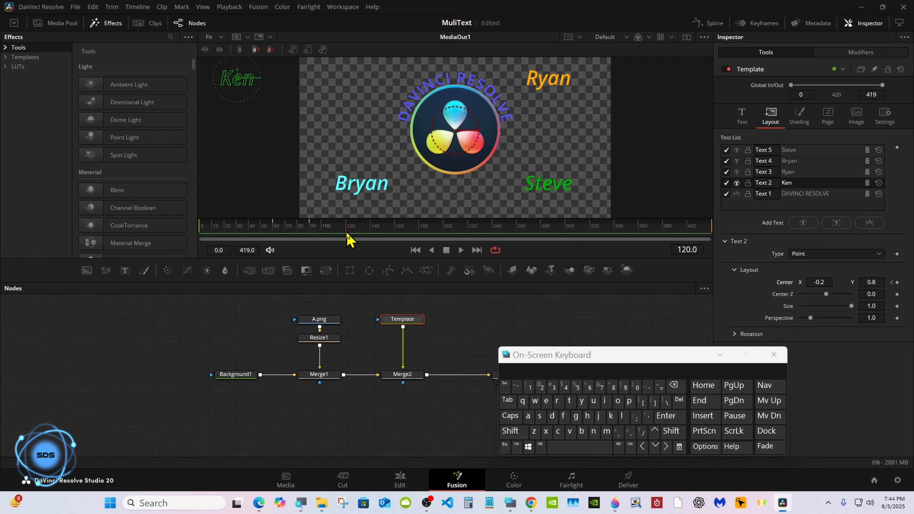
{"action": "left_click", "coordinate": [815, 282]}
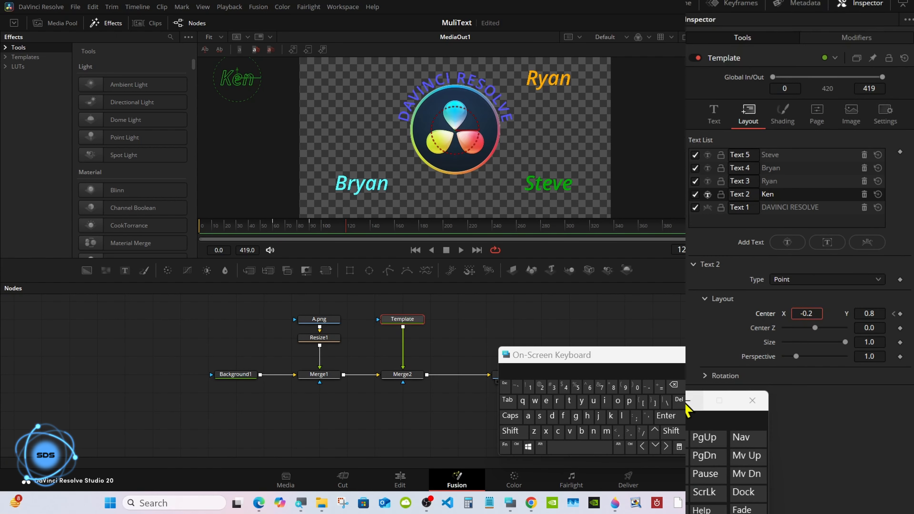
{"action": "left_click", "coordinate": [673, 384]}
{"action": "left_click", "coordinate": [666, 417]}
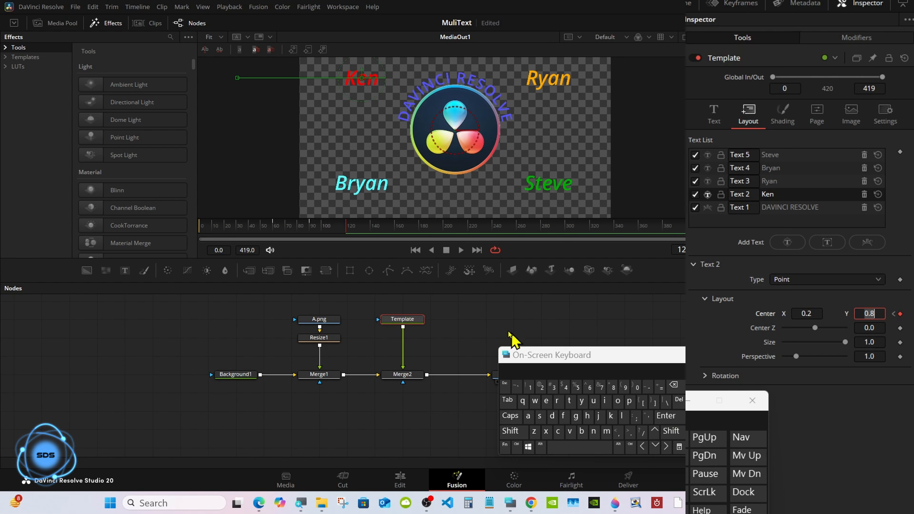
Step: Move Text 3 outside the frame by setting its layout center X to 1.2 and keyframe the center at frame 120
{"action": "left_click", "coordinate": [788, 181]}
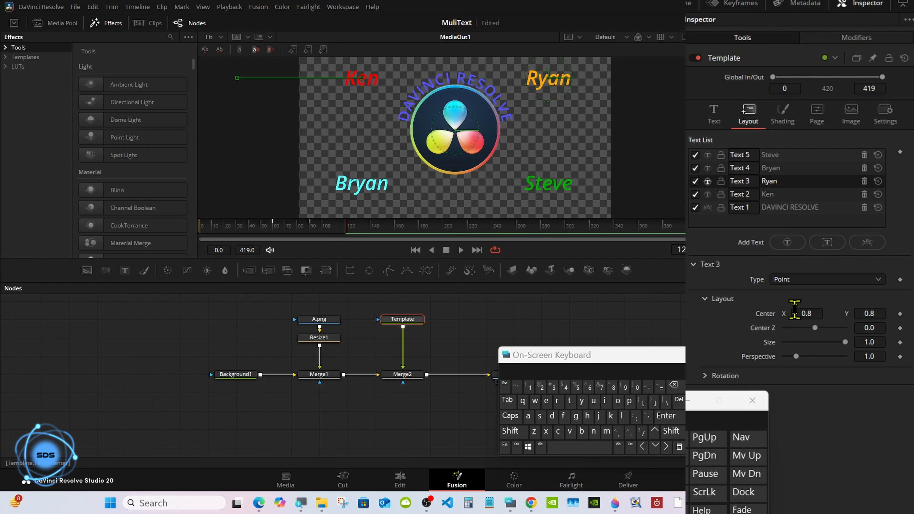
{"action": "left_click_drag", "start_coordinate": [795, 311], "coordinate": [845, 310]}
{"action": "left_click", "coordinate": [817, 313]}
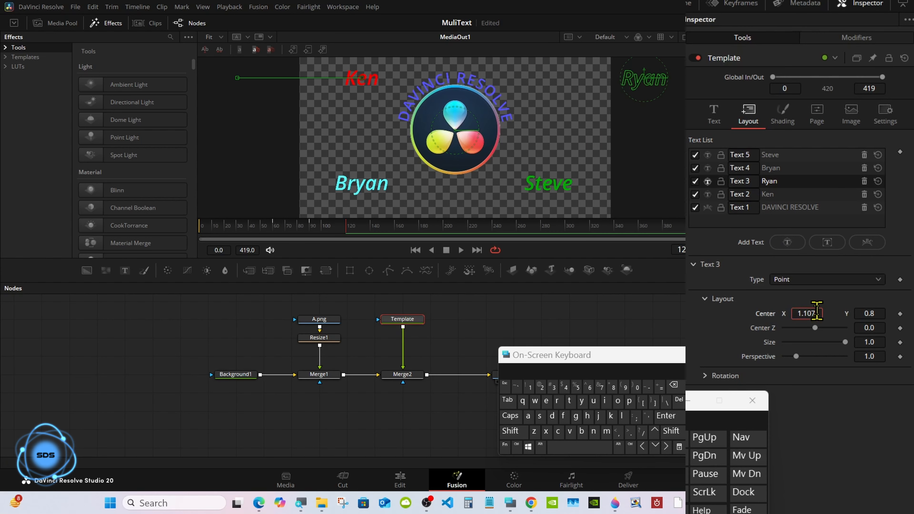
{"action": "left_click", "coordinate": [673, 384]}
{"action": "left_click", "coordinate": [672, 384]}
{"action": "left_click", "coordinate": [672, 383]}
{"action": "left_click", "coordinate": [541, 386]}
{"action": "left_click", "coordinate": [666, 416]}
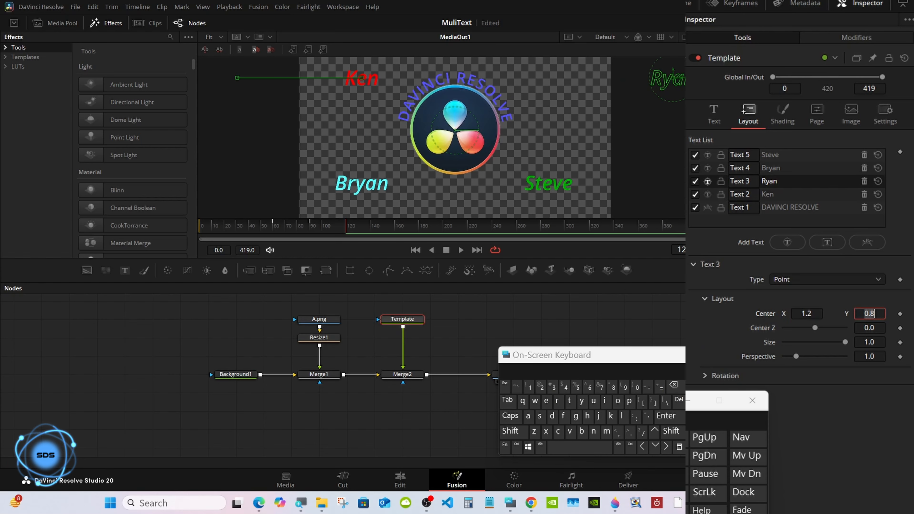
{"action": "left_click", "coordinate": [899, 314]}
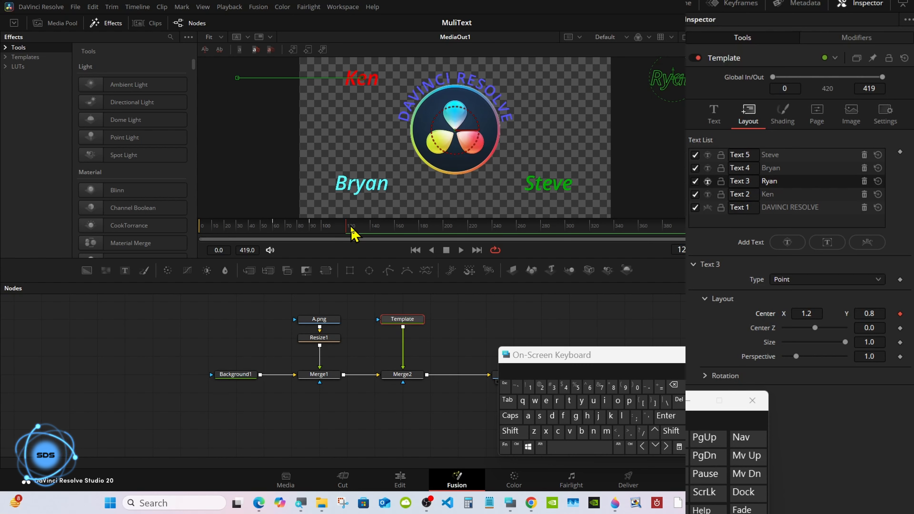
Step: Keyframe Text 3's unchanged layout center at frame 150, and set its center X to 0.8 at frame 180
{"action": "left_click_drag", "start_coordinate": [352, 233], "coordinate": [378, 235]}
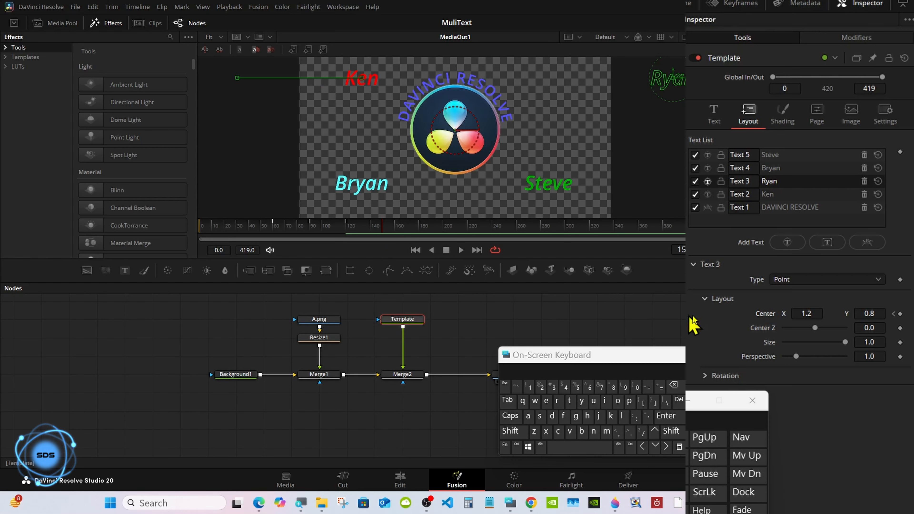
{"action": "left_click", "coordinate": [899, 314]}
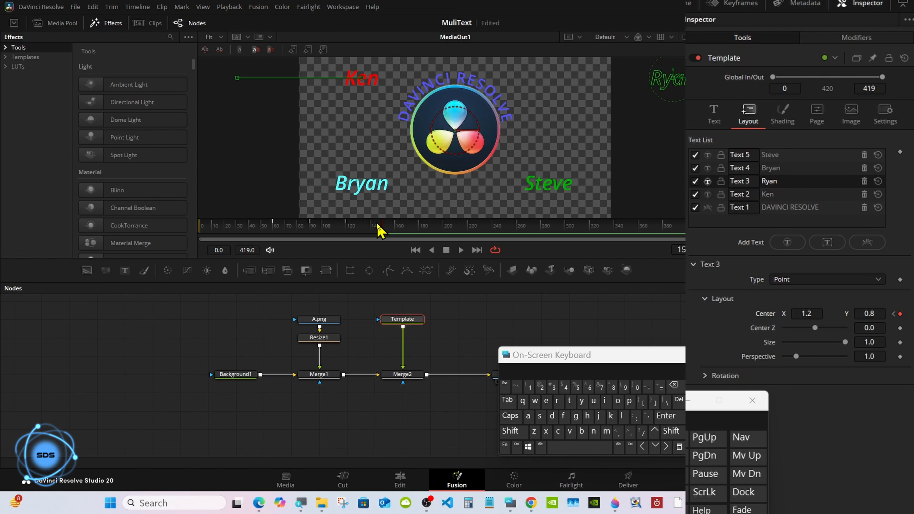
{"action": "left_click_drag", "start_coordinate": [379, 231], "coordinate": [420, 232]}
{"action": "left_click_drag", "start_coordinate": [806, 312], "coordinate": [777, 313]}
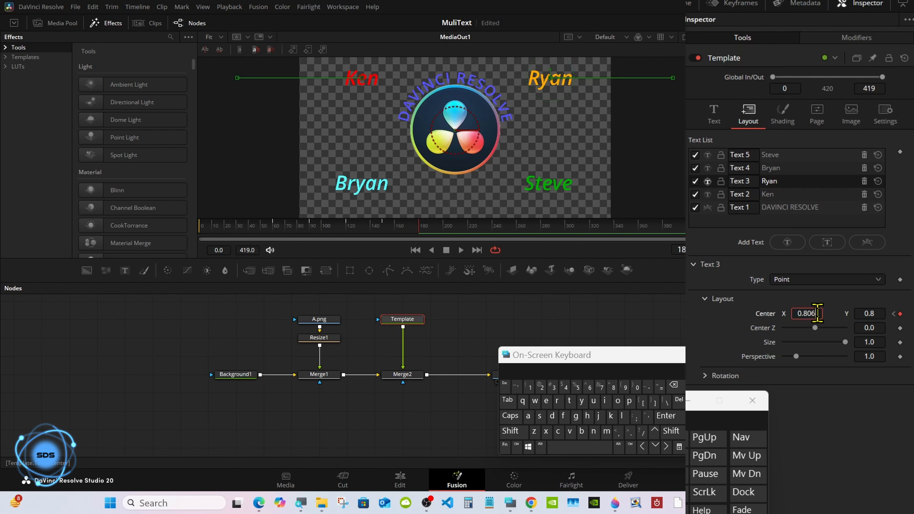
{"action": "left_click", "coordinate": [673, 384]}
{"action": "left_click", "coordinate": [673, 384]}
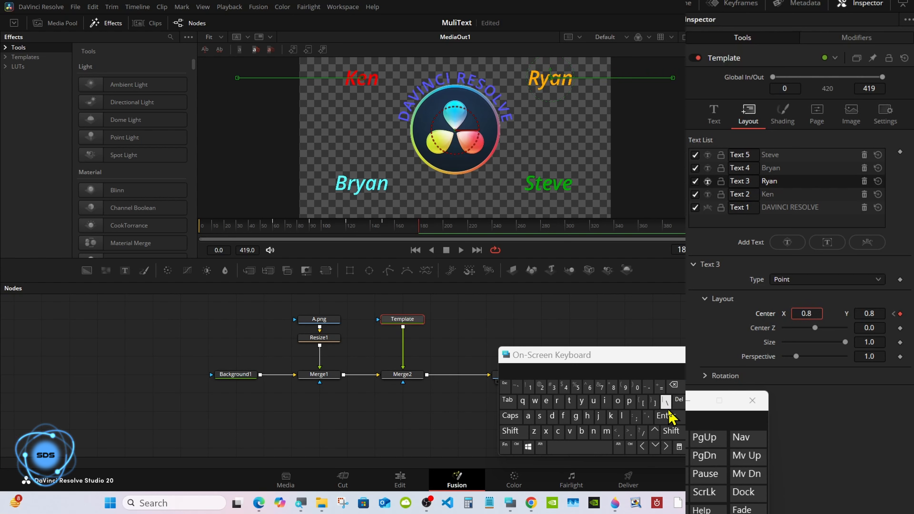
{"action": "left_click", "coordinate": [666, 416]}
{"action": "left_click", "coordinate": [692, 344]}
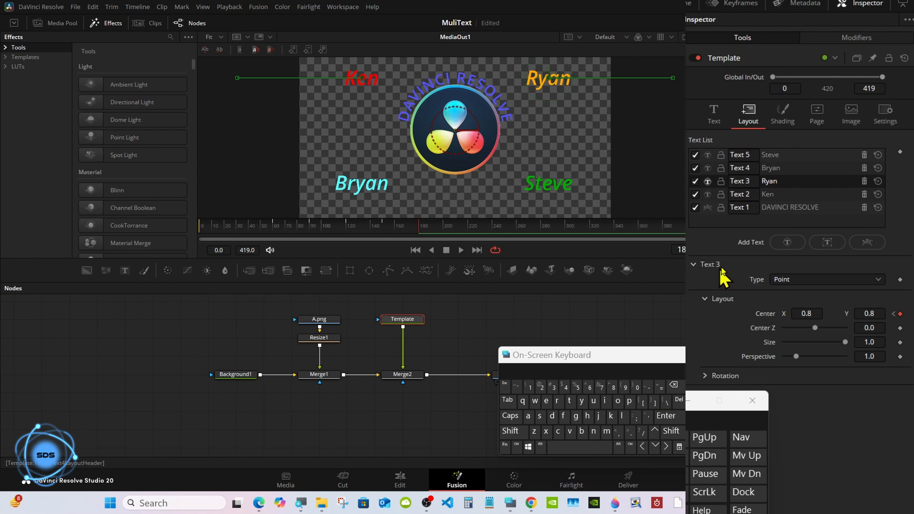
Step: Move Text 4 outside the frame by setting its layout center X to -0.2 and keyframe the center at frame 180
{"action": "left_click", "coordinate": [781, 167]}
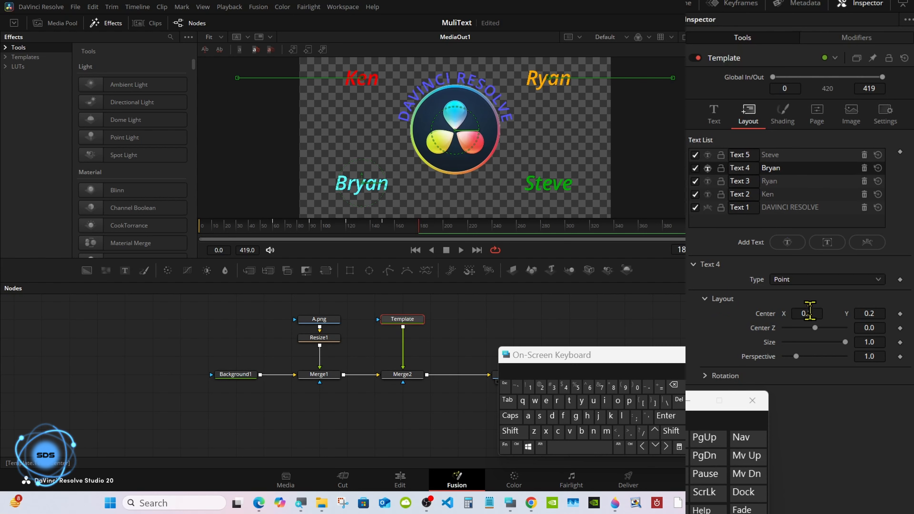
{"action": "left_click_drag", "start_coordinate": [811, 312], "coordinate": [674, 313]}
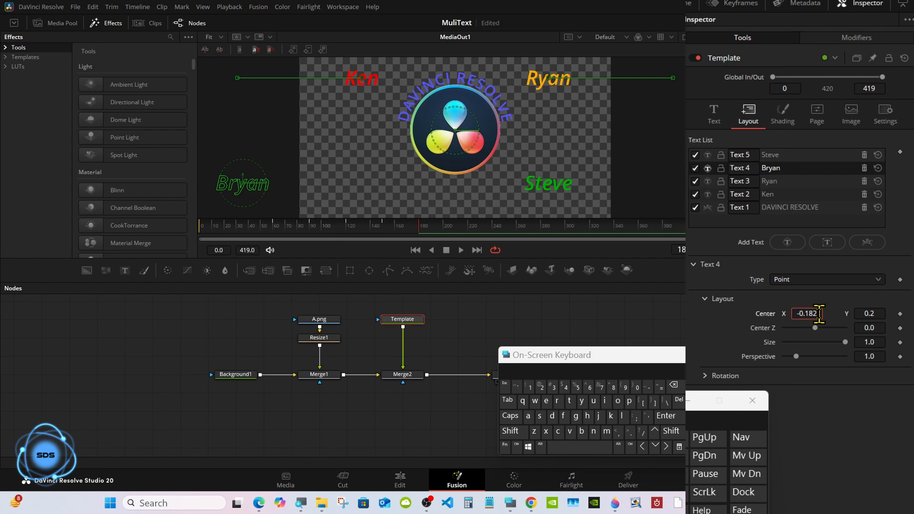
{"action": "left_click", "coordinate": [673, 384]}
{"action": "left_click", "coordinate": [672, 384]}
{"action": "left_click", "coordinate": [540, 386]}
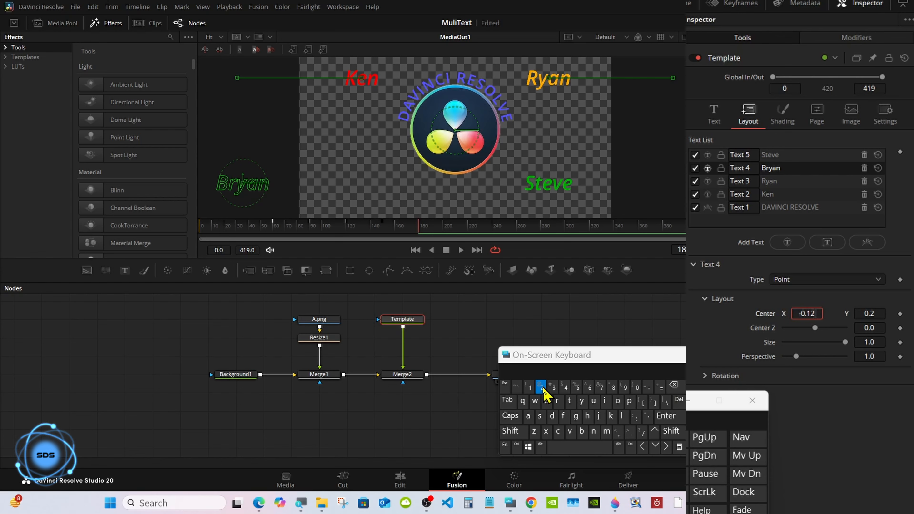
{"action": "left_click", "coordinate": [666, 416]}
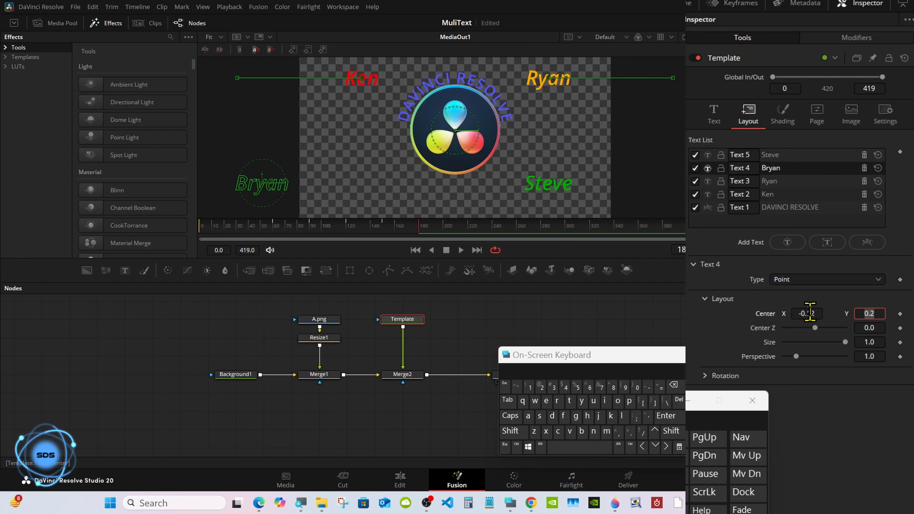
{"action": "left_click_drag", "start_coordinate": [810, 313], "coordinate": [786, 313]}
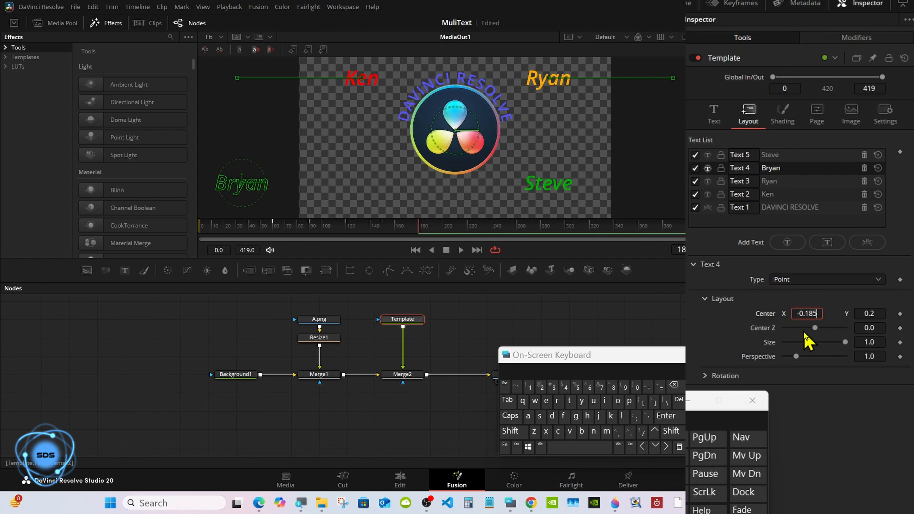
{"action": "left_click", "coordinate": [672, 384]}
{"action": "left_click", "coordinate": [672, 384]}
{"action": "left_click", "coordinate": [673, 385]}
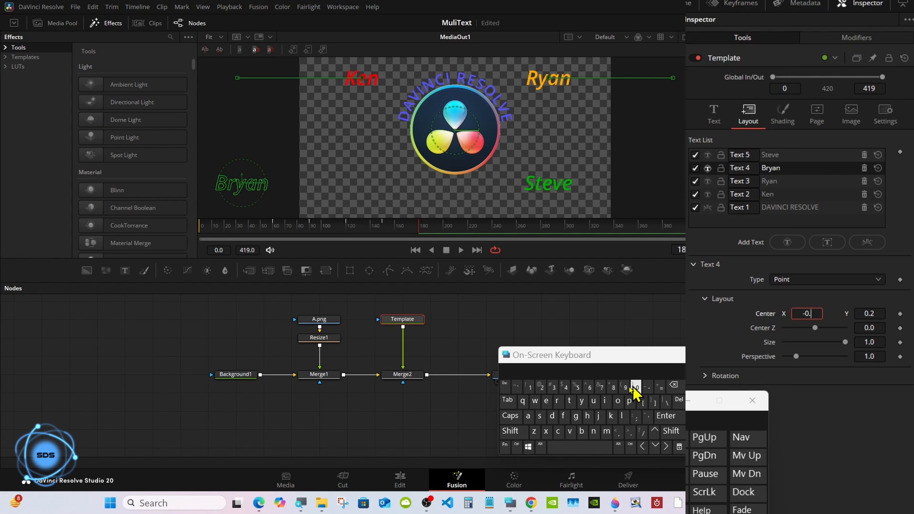
{"action": "left_click", "coordinate": [540, 386]}
{"action": "left_click", "coordinate": [681, 421]}
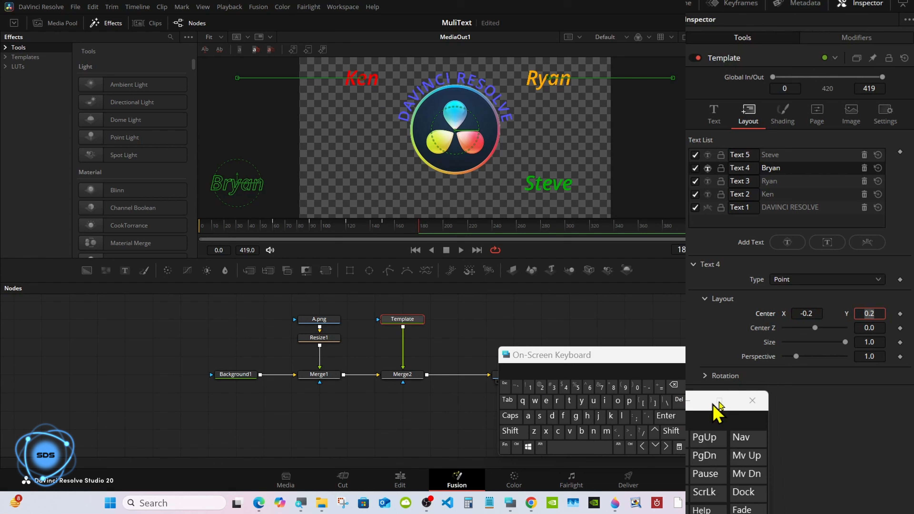
{"action": "left_click", "coordinate": [899, 314]}
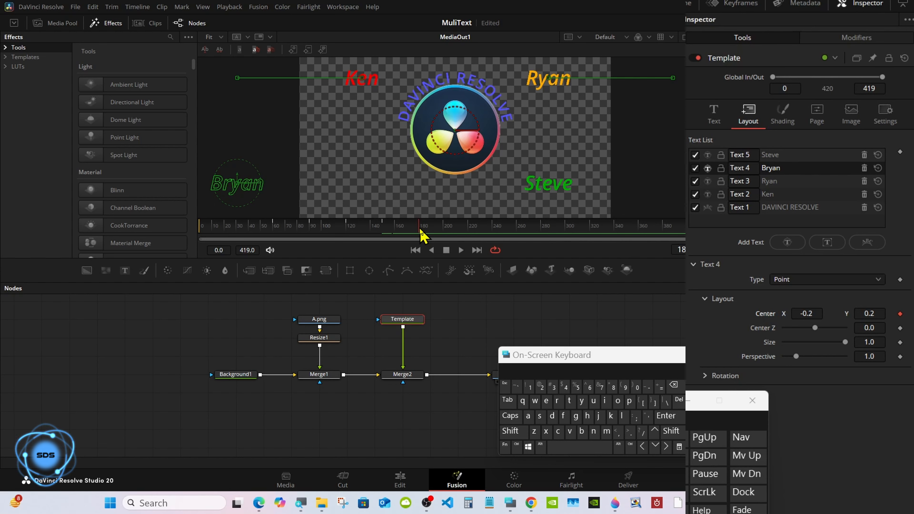
Step: Keyframe Text 4's unchanged layout center at frame 210, and set its center X to 0.2 at frame 240
{"action": "left_click_drag", "start_coordinate": [420, 231], "coordinate": [453, 232]}
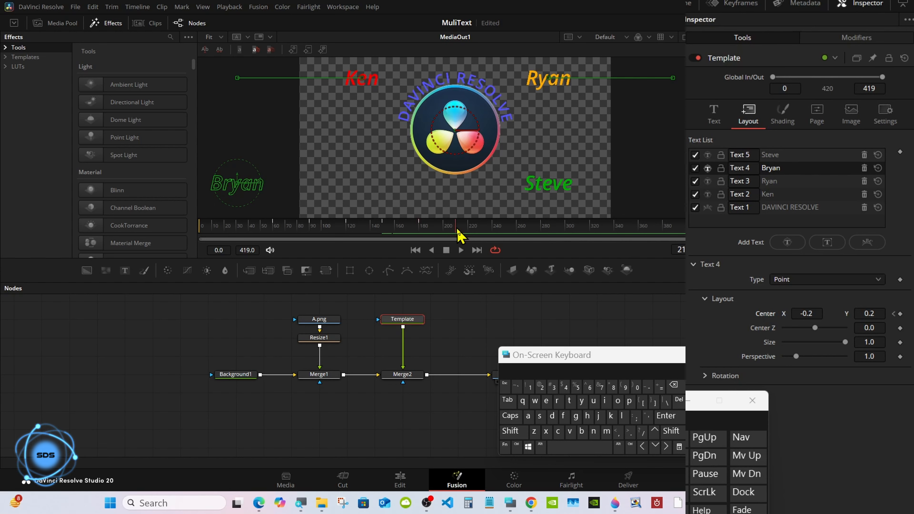
{"action": "left_click", "coordinate": [899, 314]}
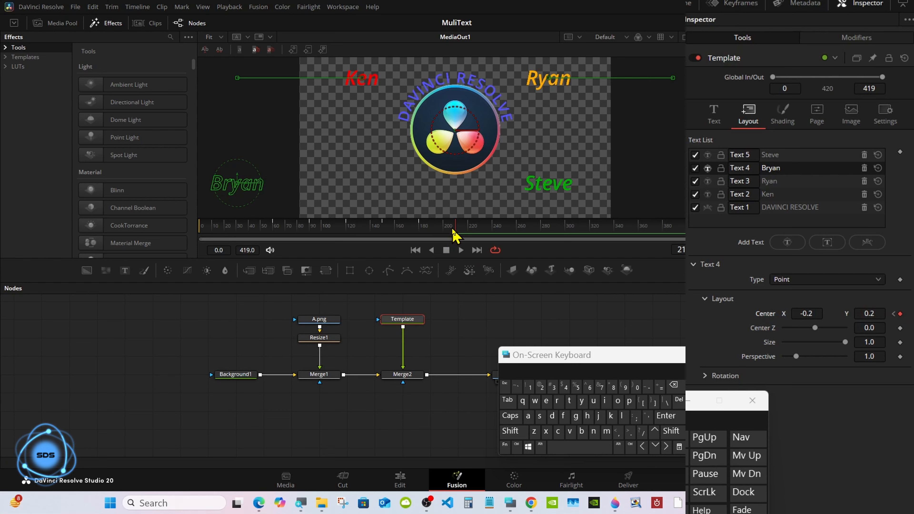
{"action": "left_click_drag", "start_coordinate": [453, 231], "coordinate": [476, 231]}
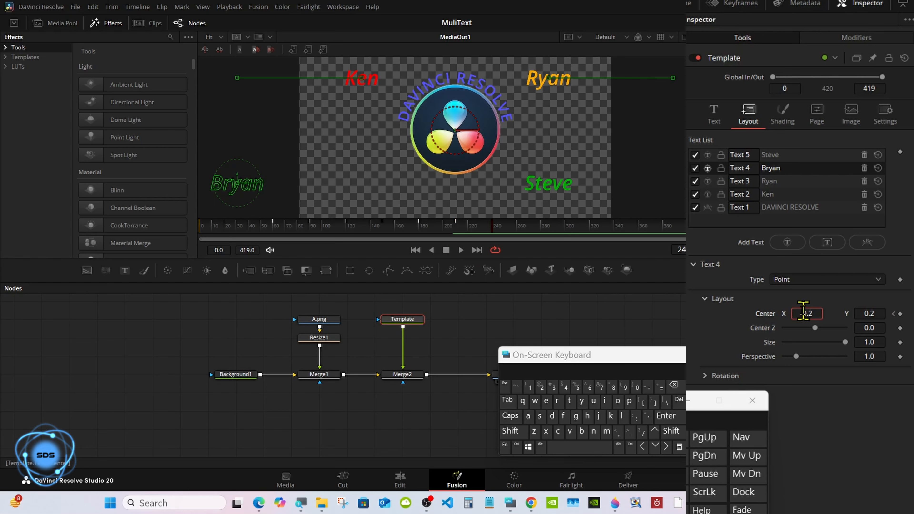
{"action": "left_click", "coordinate": [673, 385]}
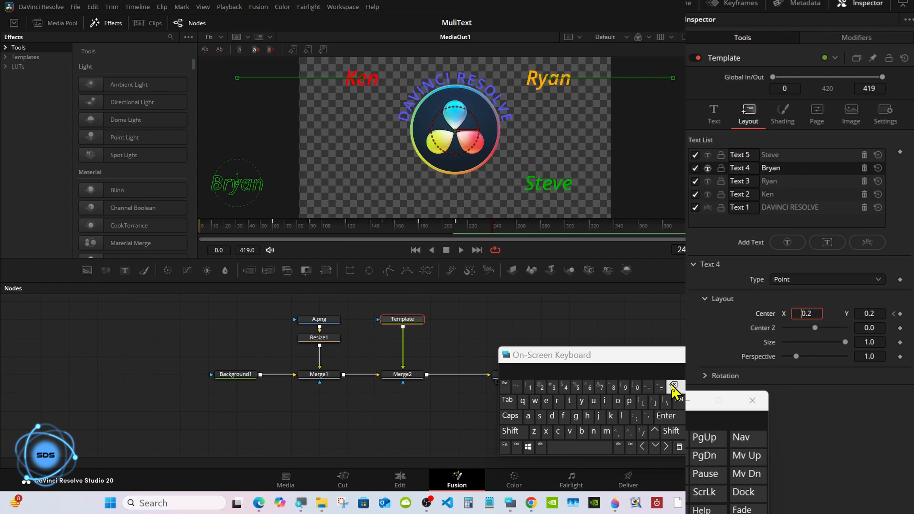
{"action": "left_click", "coordinate": [667, 416]}
{"action": "mouse_move", "coordinate": [494, 230]}
{"action": "left_mouse_down"}
{"action": "mouse_move", "coordinate": [343, 237]}
{"action": "mouse_move", "coordinate": [496, 233]}
{"action": "left_mouse_up"}
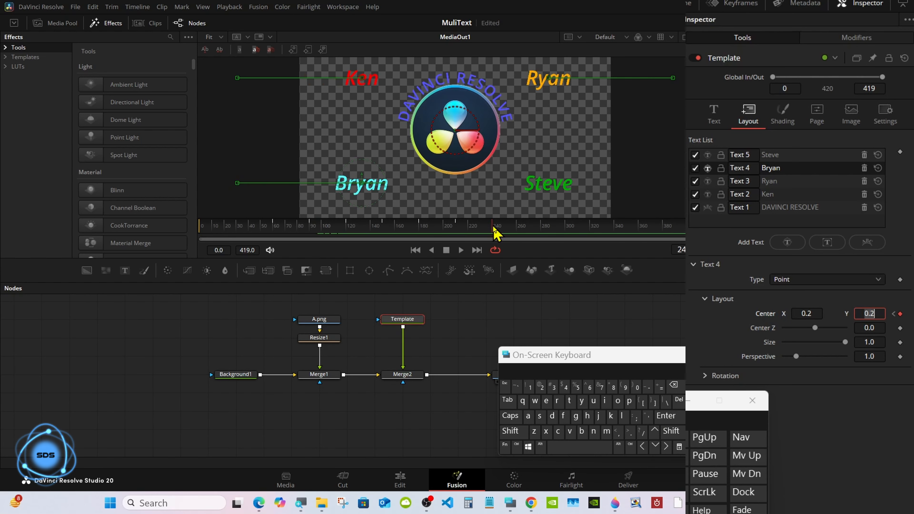
Step: Move Text 5 outside the frame with layout center X 1.2 and keyframe that center at frames 240 and 270
{"action": "left_click", "coordinate": [785, 155]}
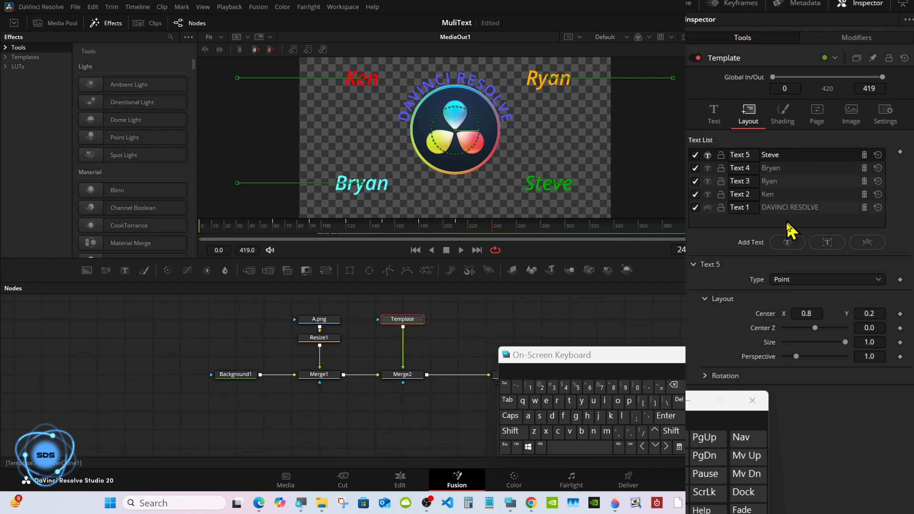
{"action": "left_click_drag", "start_coordinate": [803, 313], "coordinate": [814, 313]}
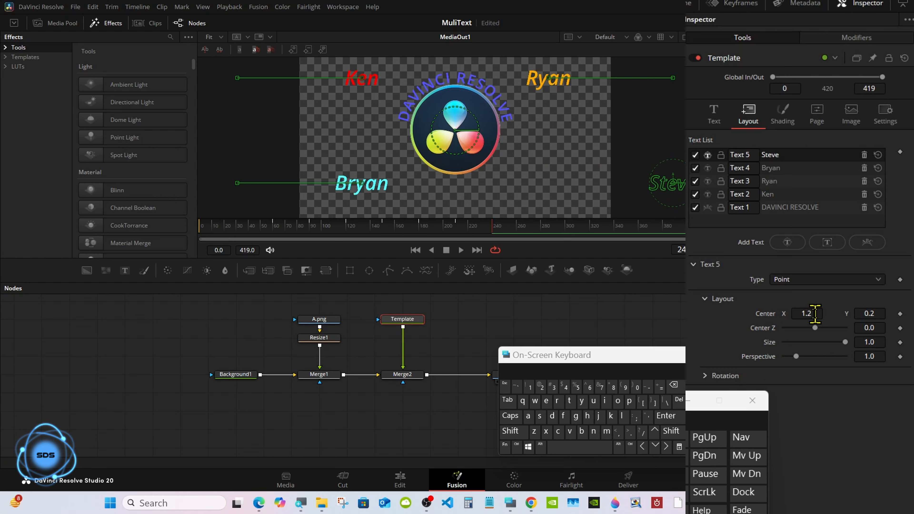
{"action": "left_click", "coordinate": [899, 313]}
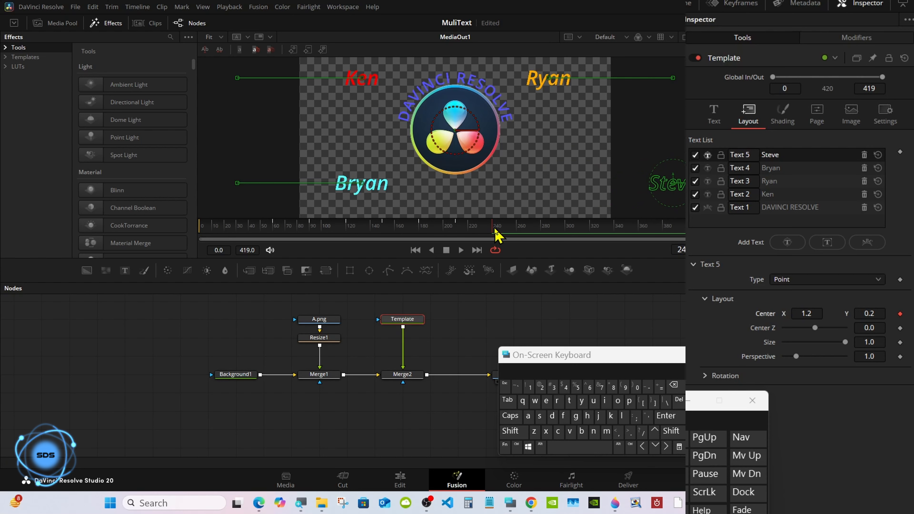
{"action": "left_click_drag", "start_coordinate": [497, 236], "coordinate": [527, 236]}
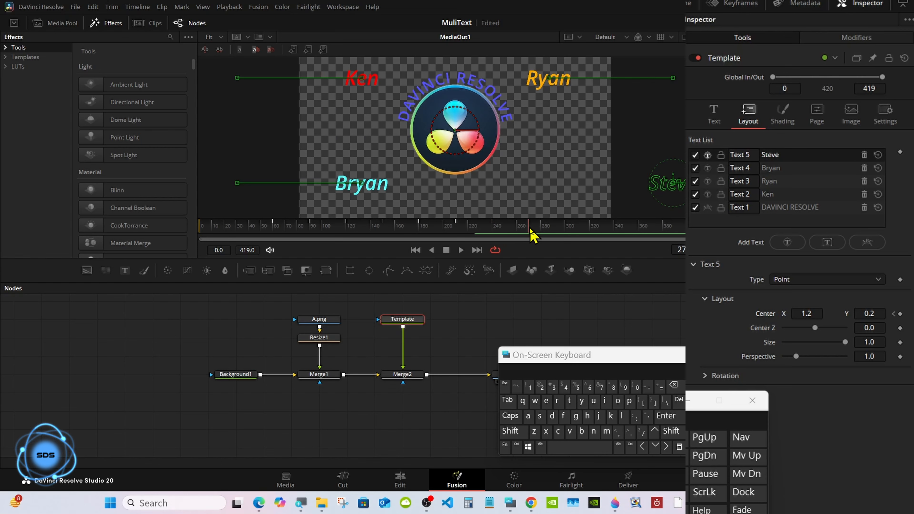
{"action": "left_click", "coordinate": [900, 314]}
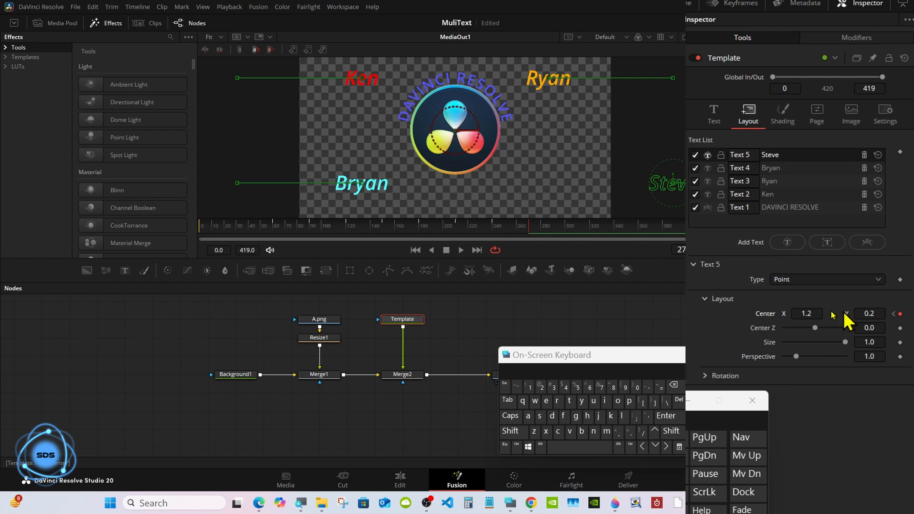
Step: Bring Text 5 into the frame by setting its layout center X to 0.8 at frame 300
{"action": "left_click_drag", "start_coordinate": [530, 232], "coordinate": [556, 234]}
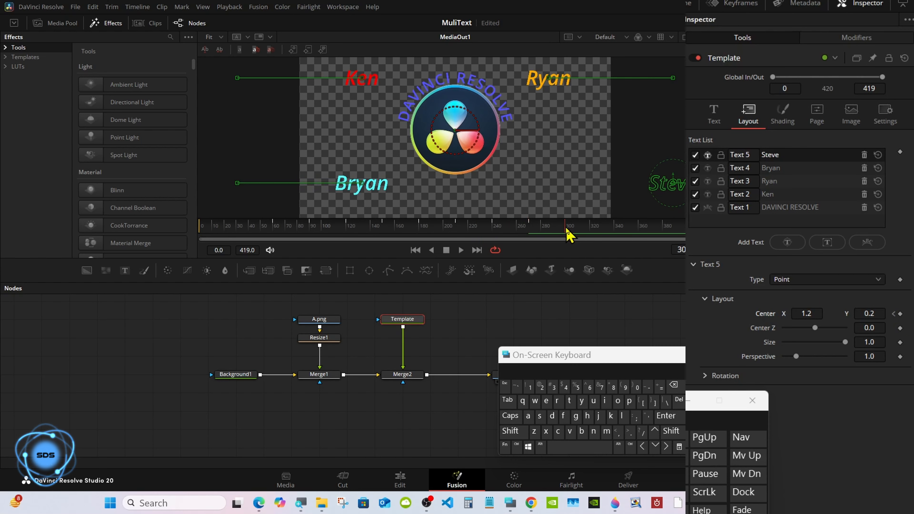
{"action": "left_click_drag", "start_coordinate": [808, 313], "coordinate": [815, 319]}
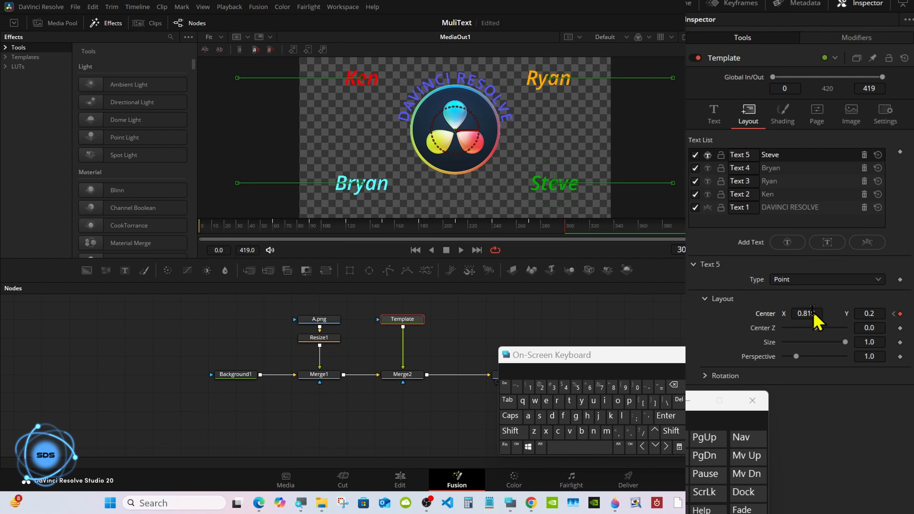
{"action": "left_click", "coordinate": [818, 311]}
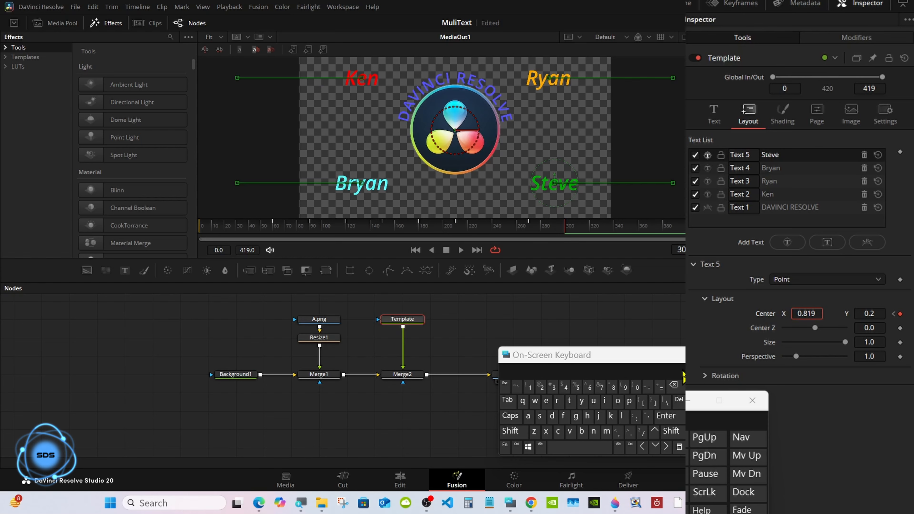
{"action": "left_click", "coordinate": [673, 384]}
{"action": "left_click", "coordinate": [673, 384]}
{"action": "left_click", "coordinate": [665, 416]}
Step: Scrub the timeline back to about frame 23 and reposition the On-Screen Keyboard
{"action": "left_click_drag", "start_coordinate": [606, 356], "coordinate": [693, 362]}
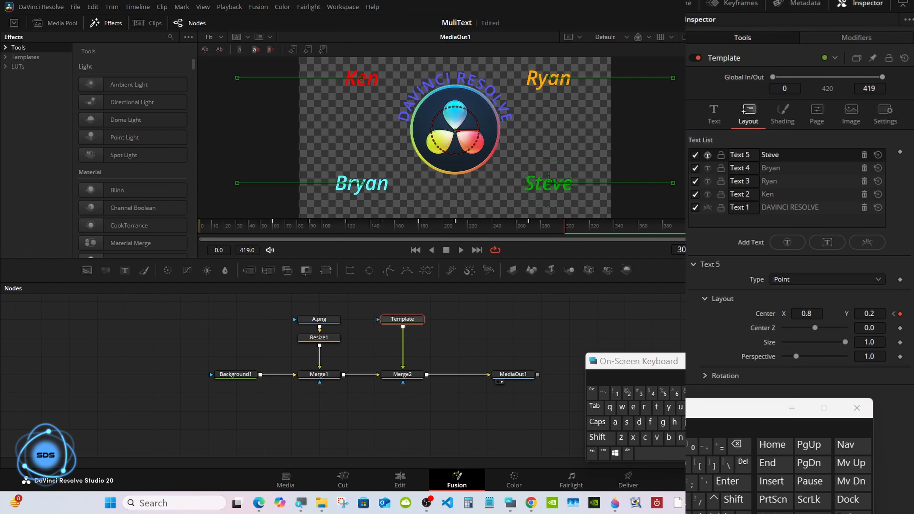
{"action": "left_click_drag", "start_coordinate": [503, 232], "coordinate": [231, 231]}
{"action": "left_click_drag", "start_coordinate": [649, 365], "coordinate": [512, 366]}
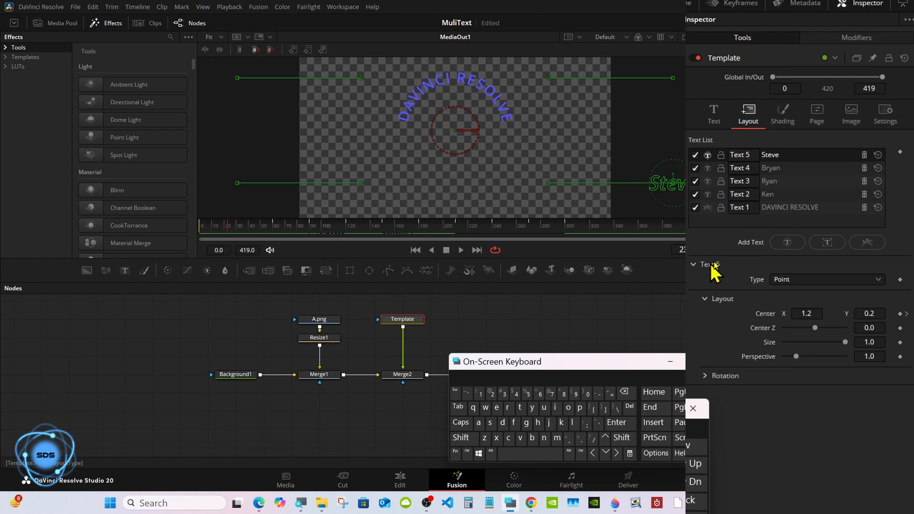
Step: At frame 30, set Text 1's layout center Y to 1.3 and keyframe the center
{"action": "left_click", "coordinate": [799, 193]}
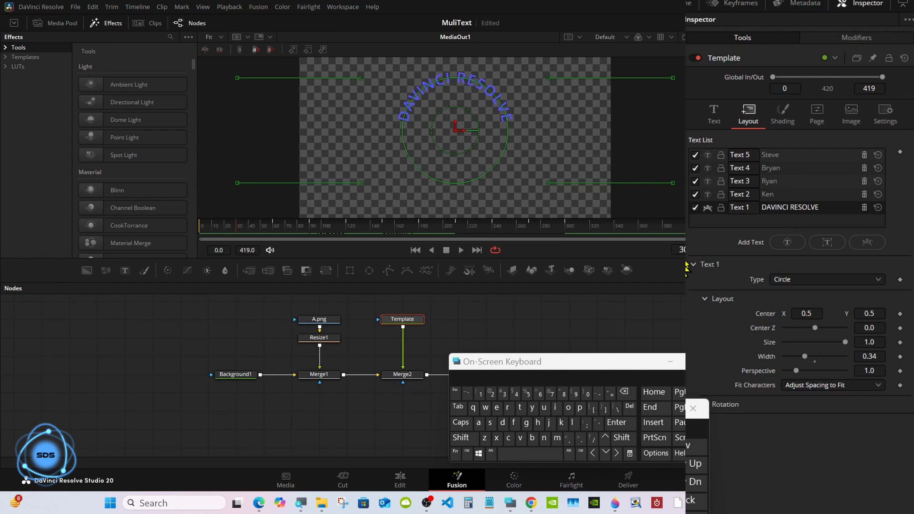
{"action": "left_click_drag", "start_coordinate": [867, 313], "coordinate": [876, 315]}
{"action": "left_click", "coordinate": [624, 391]}
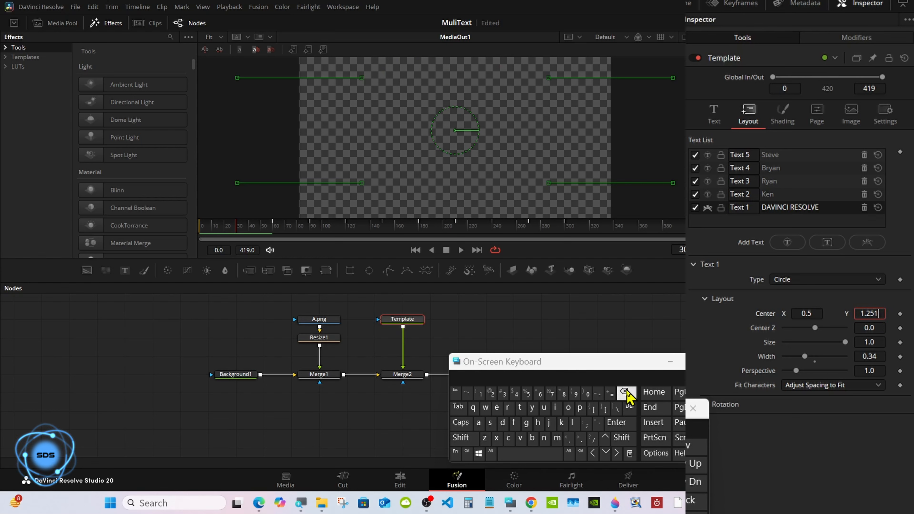
{"action": "left_click", "coordinate": [624, 391]}
{"action": "left_click", "coordinate": [504, 393]}
{"action": "left_click", "coordinate": [616, 422]}
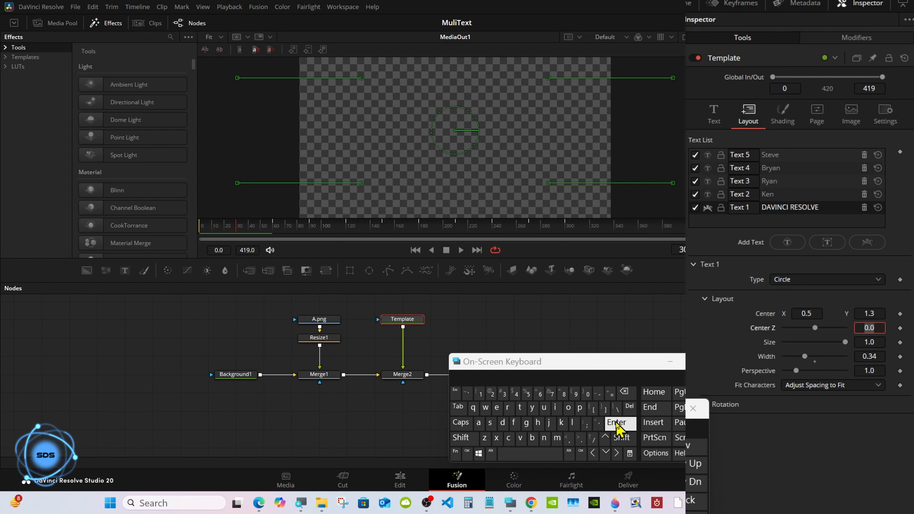
{"action": "left_click", "coordinate": [899, 314]}
Step: Bring Text 1 back into the frame by setting its layout center Y to 0.5 at frame 60
{"action": "left_click_drag", "start_coordinate": [240, 230], "coordinate": [273, 230]}
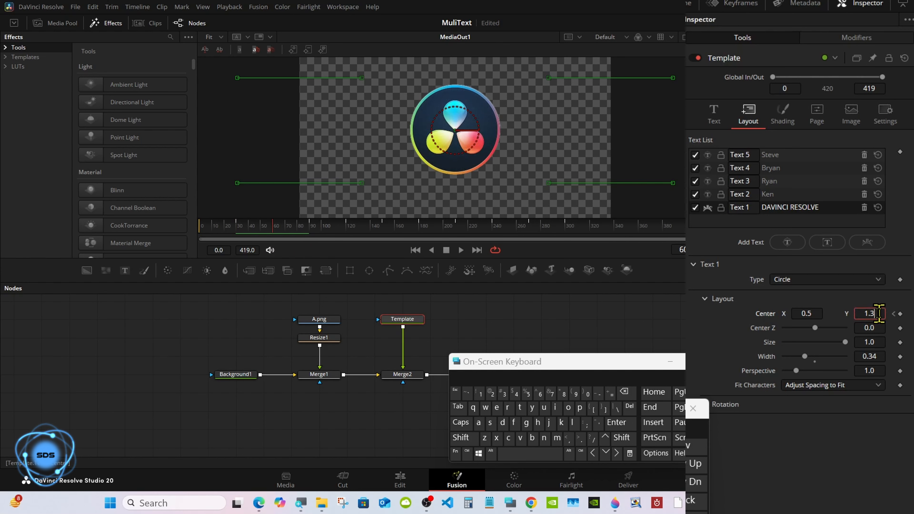
{"action": "left_click", "coordinate": [624, 391]}
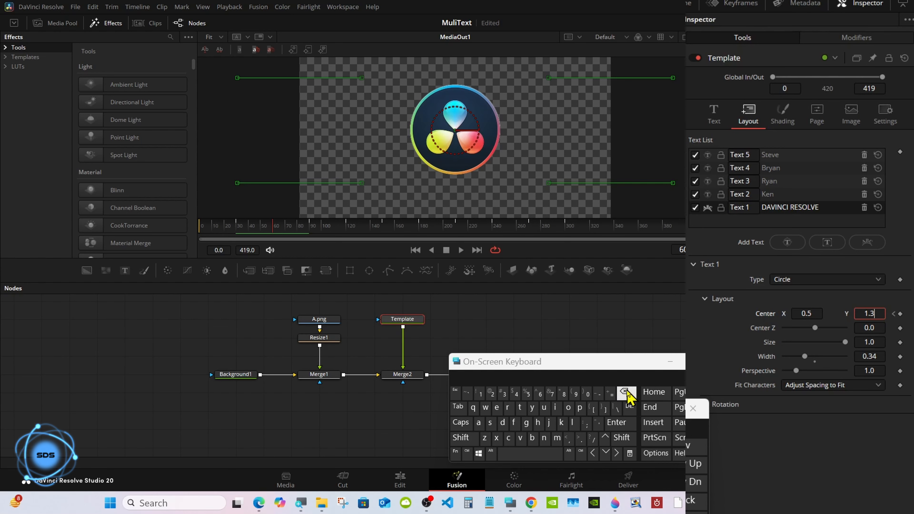
{"action": "left_click", "coordinate": [624, 392]}
{"action": "left_click", "coordinate": [624, 391]}
{"action": "left_click", "coordinate": [588, 394]}
{"action": "left_click", "coordinate": [579, 439]}
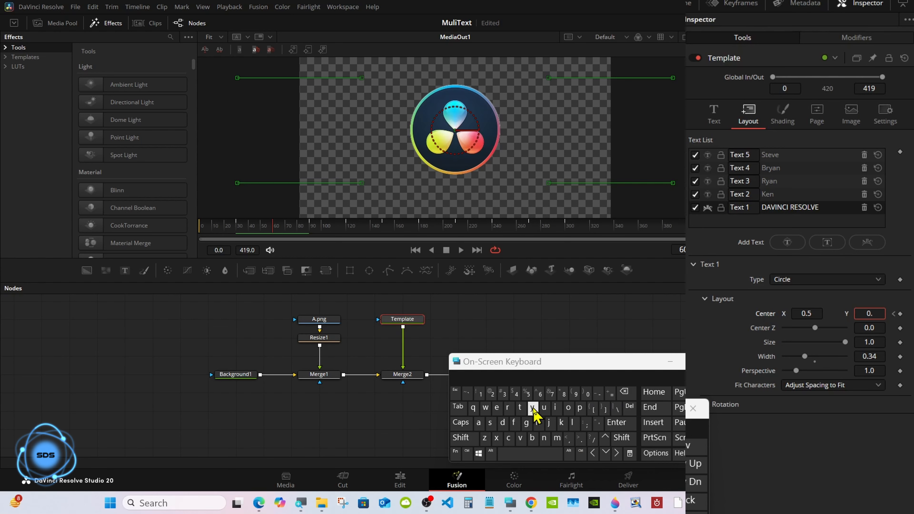
{"action": "left_click", "coordinate": [527, 393]}
{"action": "left_click", "coordinate": [618, 423]}
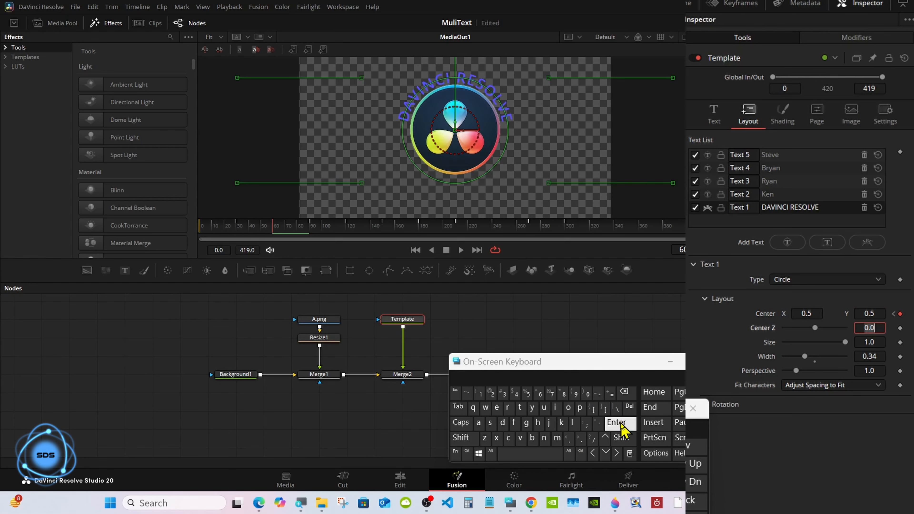
Step: Display all of the Template node's displacement curves in the Spline editor, fitted to view, and smooth their keyframes
{"action": "left_click_drag", "start_coordinate": [276, 236], "coordinate": [376, 229]}
{"action": "left_click_drag", "start_coordinate": [547, 361], "coordinate": [301, 374]}
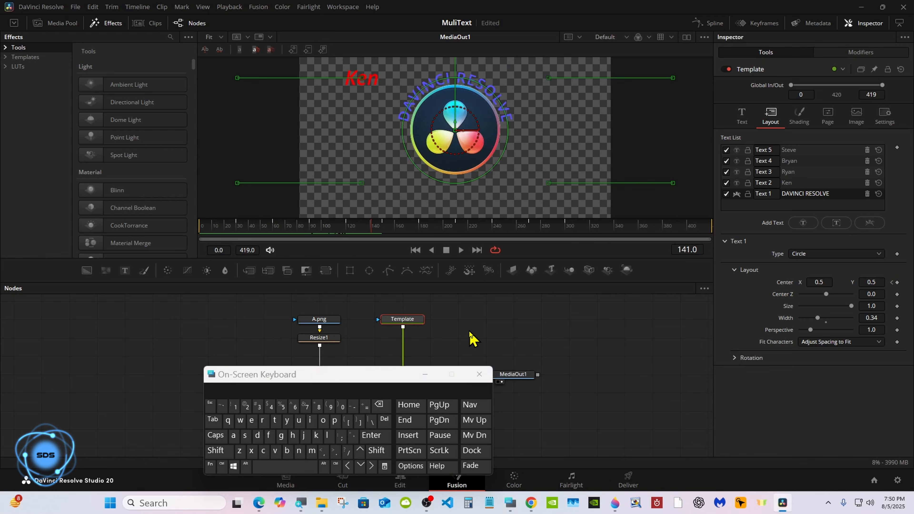
{"action": "left_click", "coordinate": [717, 25]}
{"action": "left_click_drag", "start_coordinate": [351, 376], "coordinate": [294, 376]}
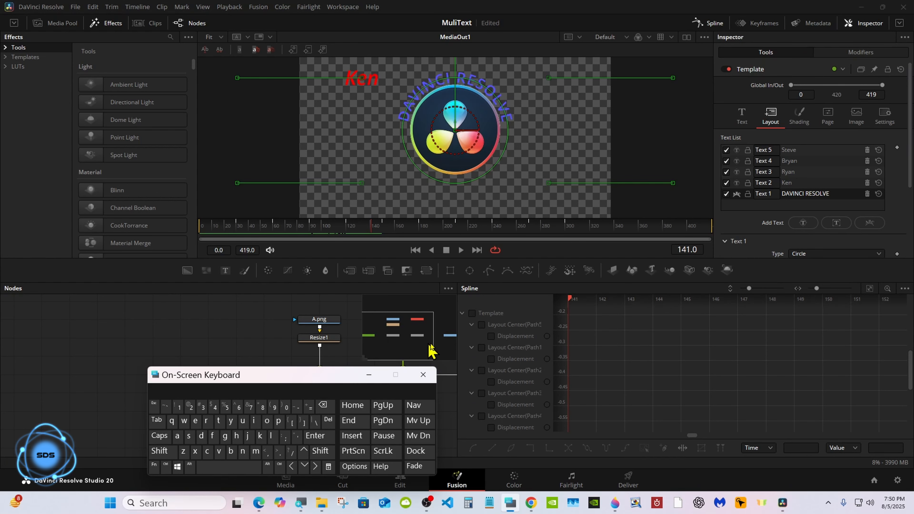
{"action": "left_click", "coordinate": [471, 313]}
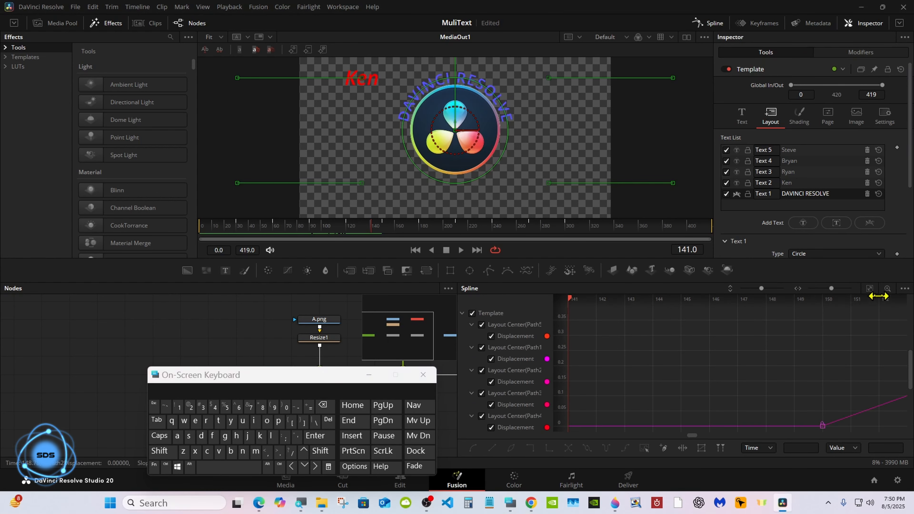
{"action": "left_click", "coordinate": [870, 289]}
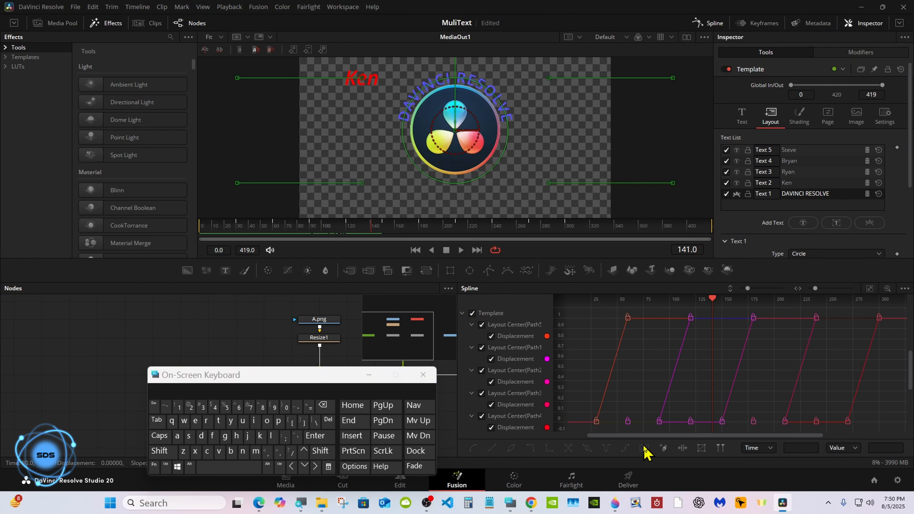
{"action": "left_click", "coordinate": [213, 440]}
{"action": "left_click", "coordinate": [472, 313]}
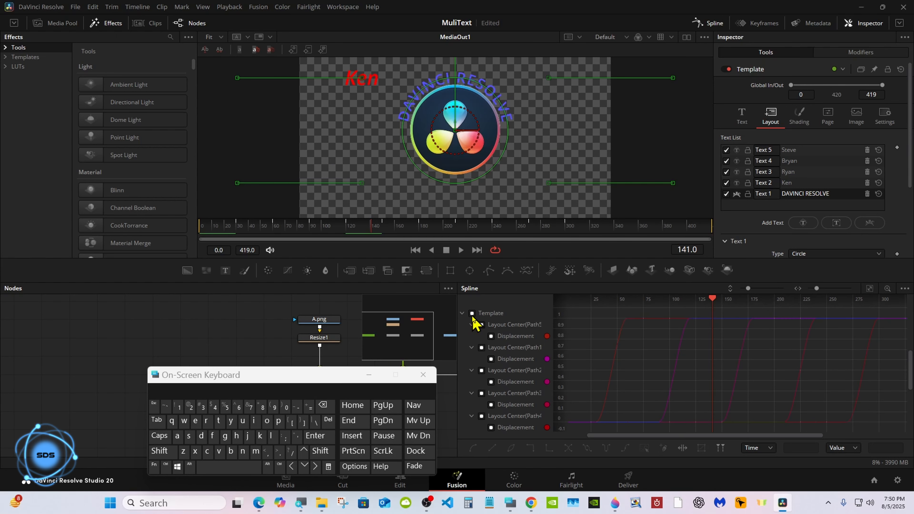
Step: Close the Spline editor and the On-Screen Keyboard, and switch to the Edit page
{"action": "left_click", "coordinate": [707, 22]}
{"action": "left_click_drag", "start_coordinate": [236, 383], "coordinate": [677, 359]}
{"action": "left_click", "coordinate": [808, 350]}
{"action": "left_click", "coordinate": [415, 472]}
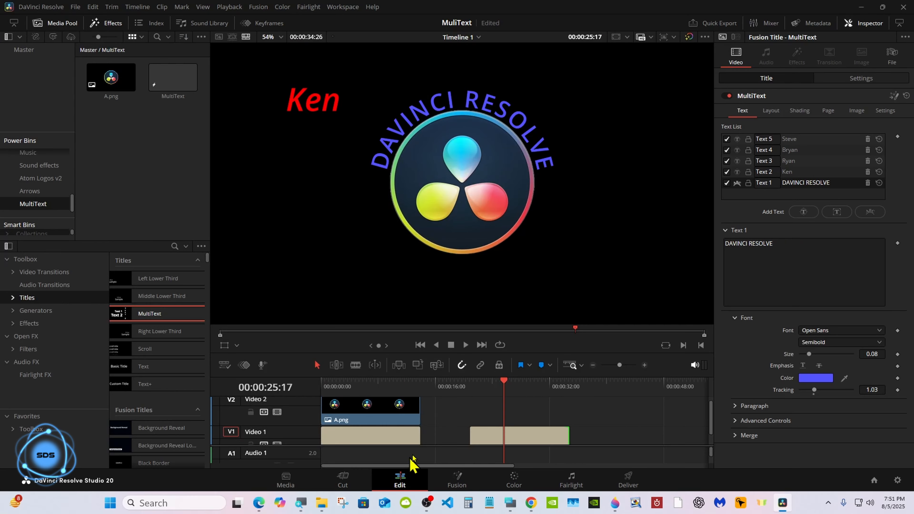
Step: Play back the animated MultiText title from its start on the timeline
{"action": "left_click", "coordinate": [469, 387]}
{"action": "left_click", "coordinate": [465, 344]}
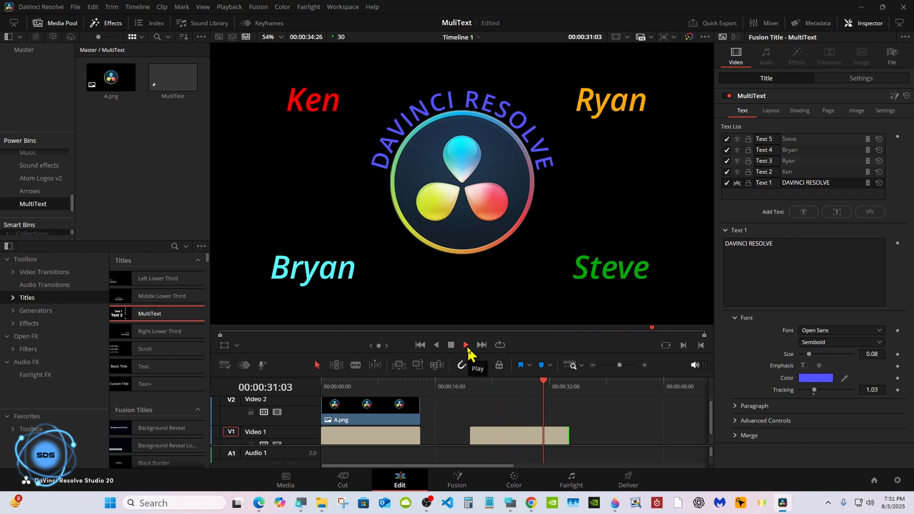
{"action": "left_click", "coordinate": [450, 345]}
Step: Select the animated title clip and review the text settings of Text 2 and Text 3
{"action": "left_click", "coordinate": [514, 435]}
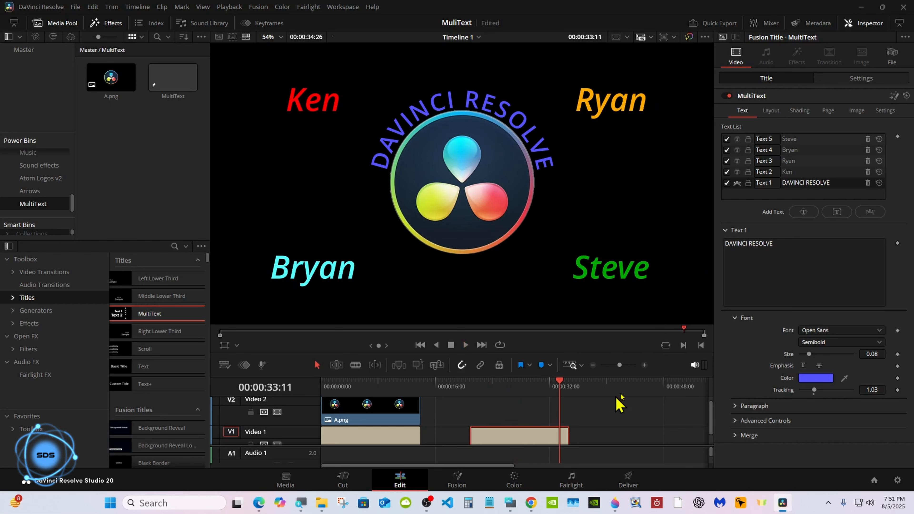
{"action": "left_click", "coordinate": [800, 172]}
{"action": "left_click", "coordinate": [800, 164]}
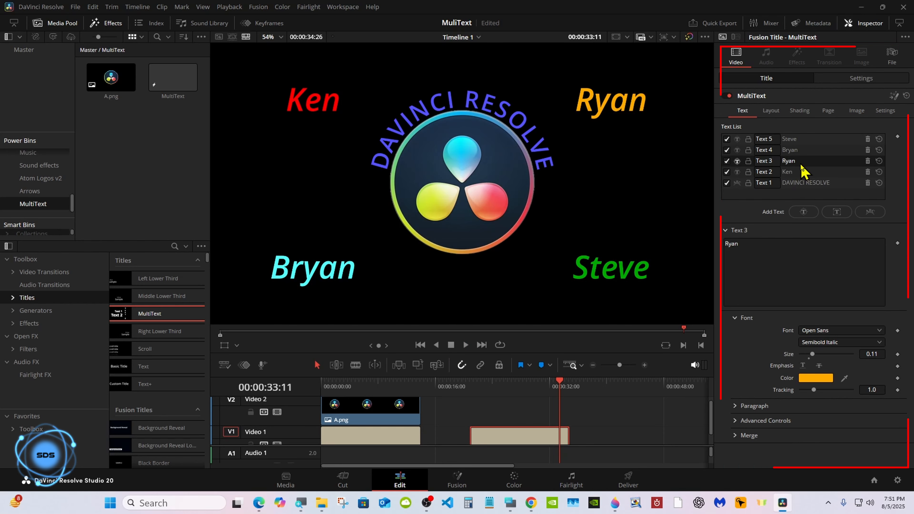
{"action": "left_click", "coordinate": [800, 172]}
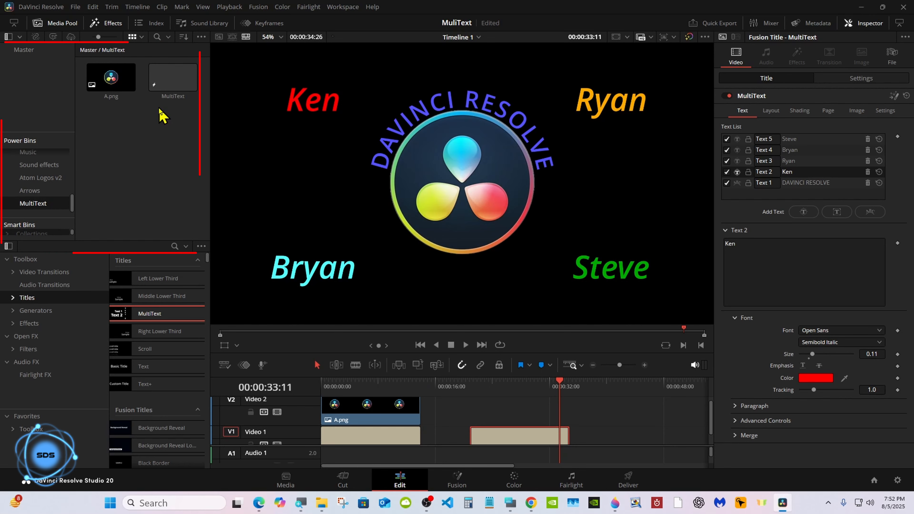
Step: Save the animated title to the MultiText power bin and place a copy from the bin after it on Video 1
{"action": "left_click_drag", "start_coordinate": [470, 421], "coordinate": [142, 181]}
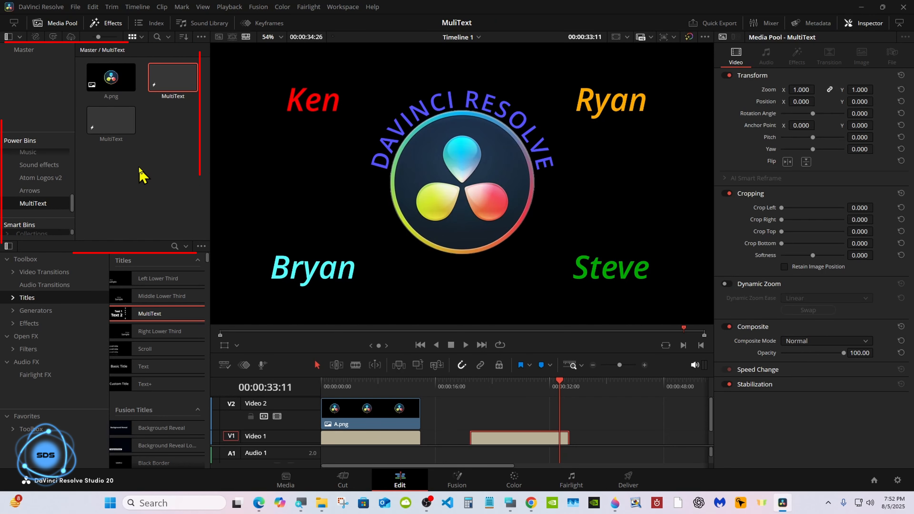
{"action": "left_click_drag", "start_coordinate": [122, 126], "coordinate": [592, 438]}
{"action": "left_click_drag", "start_coordinate": [602, 392], "coordinate": [659, 392]}
{"action": "left_click", "coordinate": [626, 438]}
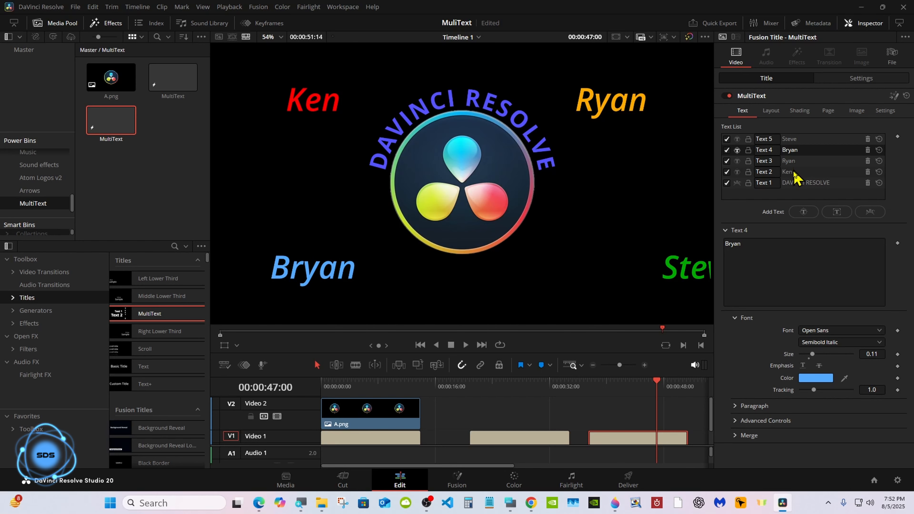
Step: With the playhead at 00:00:47:24, set Text 4's color in the copied title to brown (#aa5500)
{"action": "left_click_drag", "start_coordinate": [659, 389], "coordinate": [662, 400]}
{"action": "left_click", "coordinate": [510, 502]}
{"action": "left_click_drag", "start_coordinate": [641, 358], "coordinate": [491, 368]}
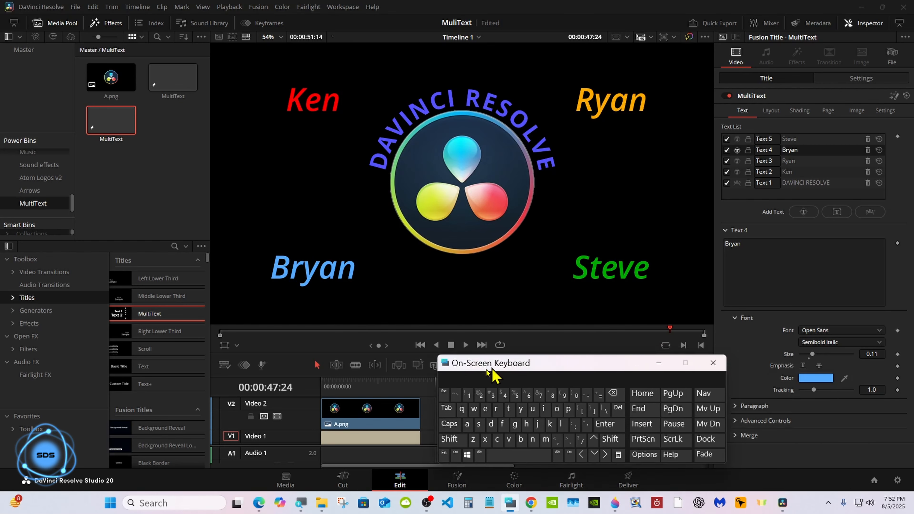
{"action": "left_click", "coordinate": [592, 382]}
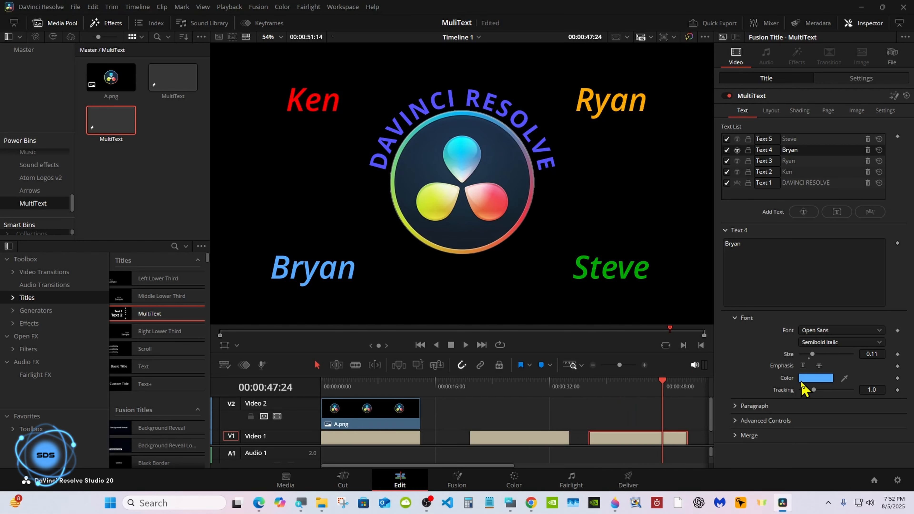
{"action": "left_click", "coordinate": [805, 381]}
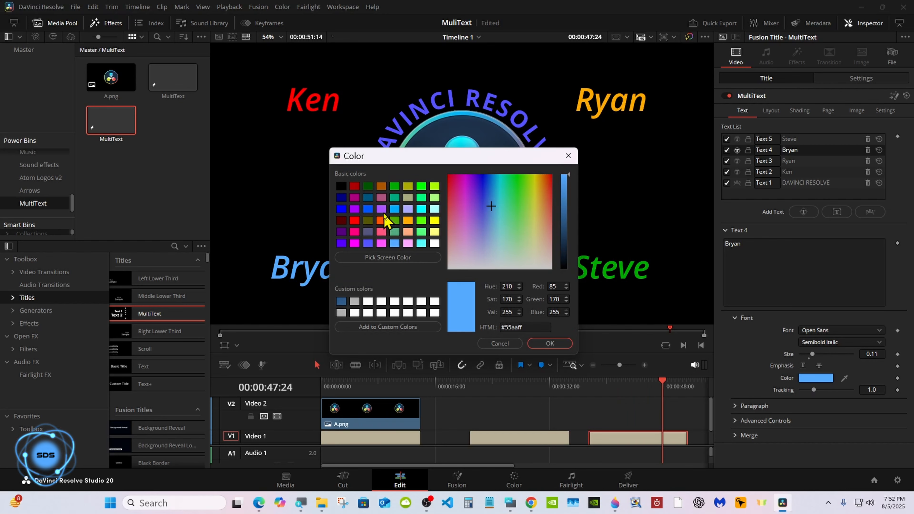
{"action": "left_click", "coordinate": [382, 218]}
{"action": "left_click", "coordinate": [549, 343]}
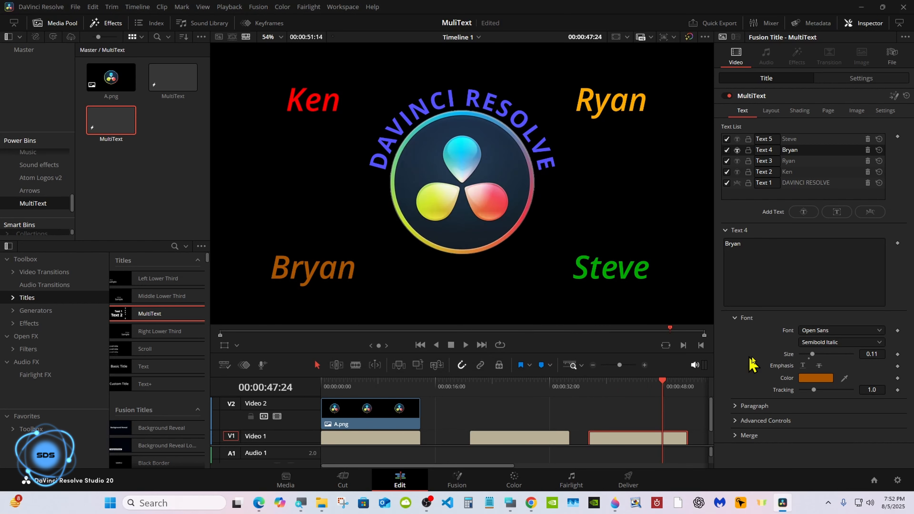
Step: Set Text 4's color in the copied title to pink
{"action": "left_click", "coordinate": [812, 379]}
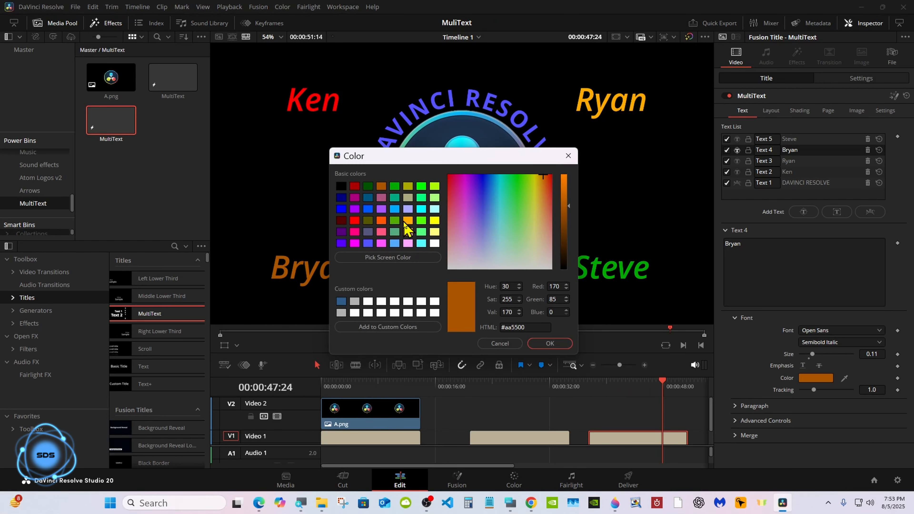
{"action": "left_click", "coordinate": [381, 231]}
{"action": "left_click", "coordinate": [549, 343]}
Step: Move the second and third title clips on Video 1 earlier so all three clips sit end to end
{"action": "left_click", "coordinate": [582, 386]}
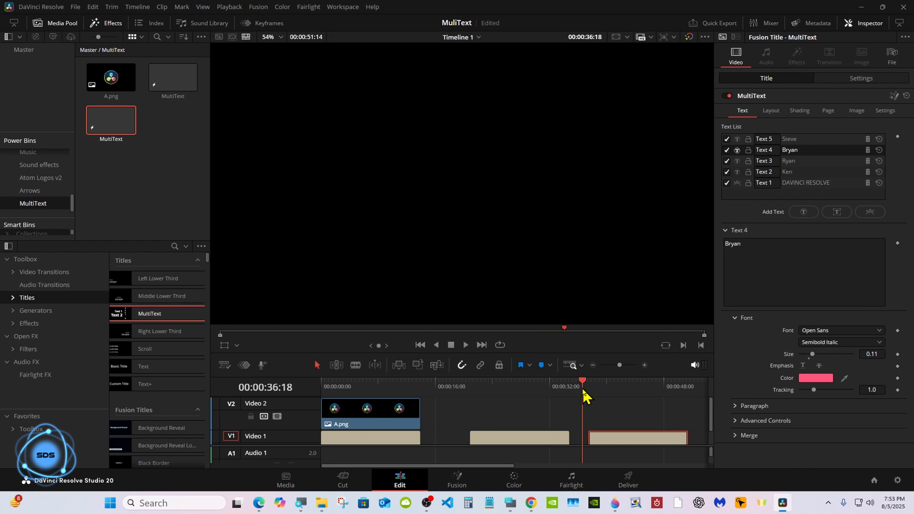
{"action": "left_click_drag", "start_coordinate": [541, 442], "coordinate": [511, 446]}
{"action": "left_click_drag", "start_coordinate": [609, 442], "coordinate": [561, 446]}
{"action": "left_click", "coordinate": [541, 388]}
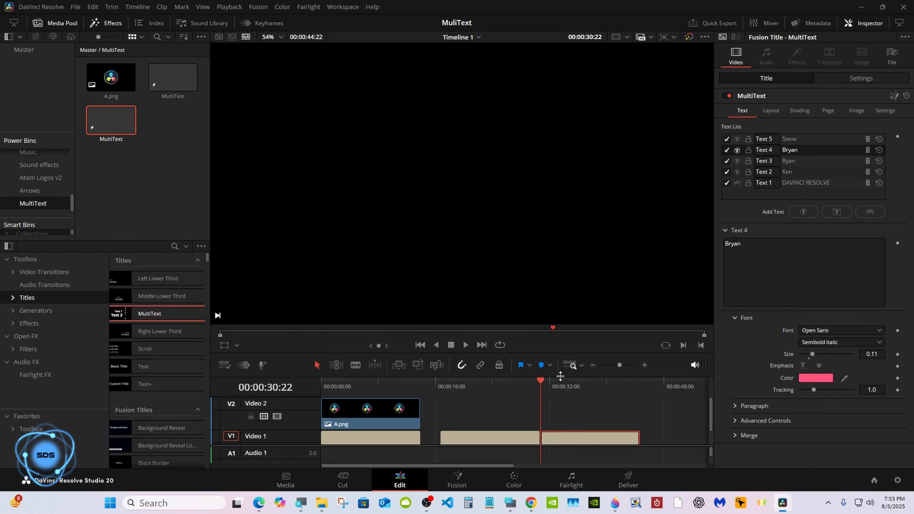
{"action": "left_click_drag", "start_coordinate": [509, 442], "coordinate": [490, 443]}
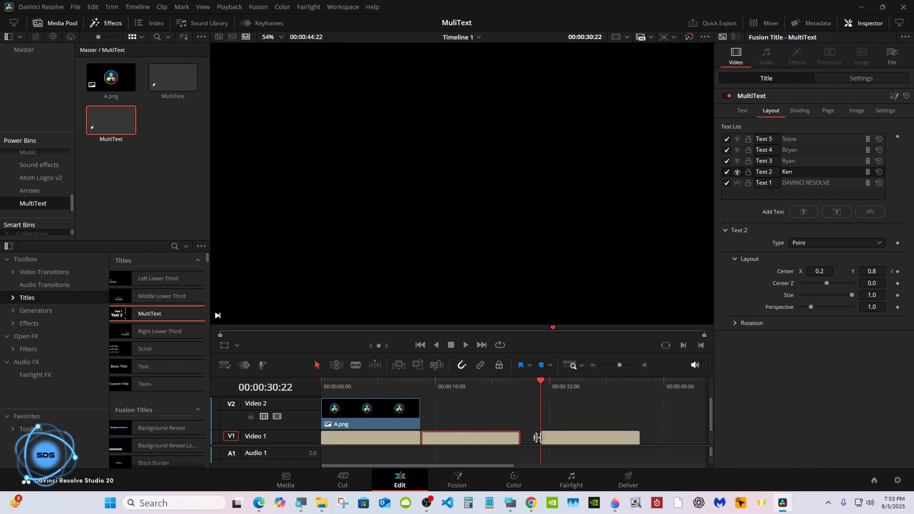
{"action": "left_click_drag", "start_coordinate": [574, 438], "coordinate": [550, 438]}
Step: Return the playhead to 00:00:00:00 and play the whole timeline from the start
{"action": "left_click", "coordinate": [348, 386]}
{"action": "key", "text": "Home"}
{"action": "left_click", "coordinate": [440, 407]}
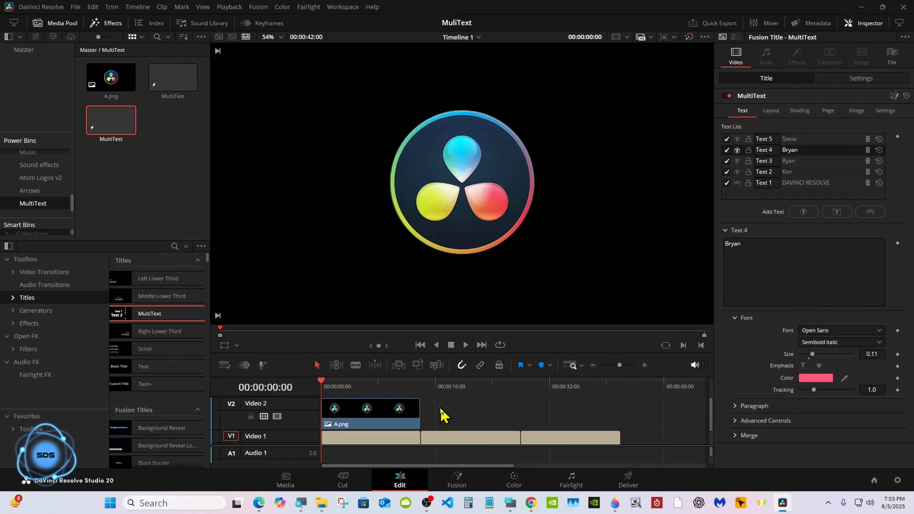
{"action": "left_click", "coordinate": [464, 350]}
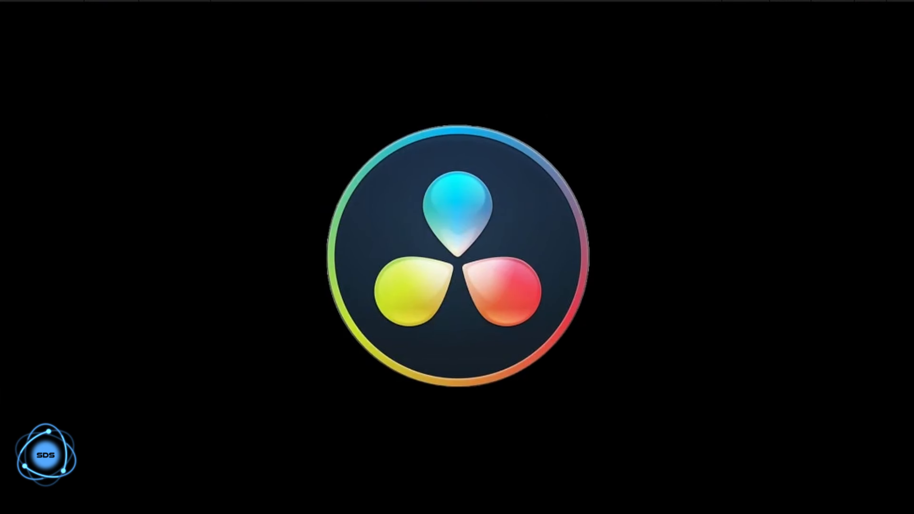